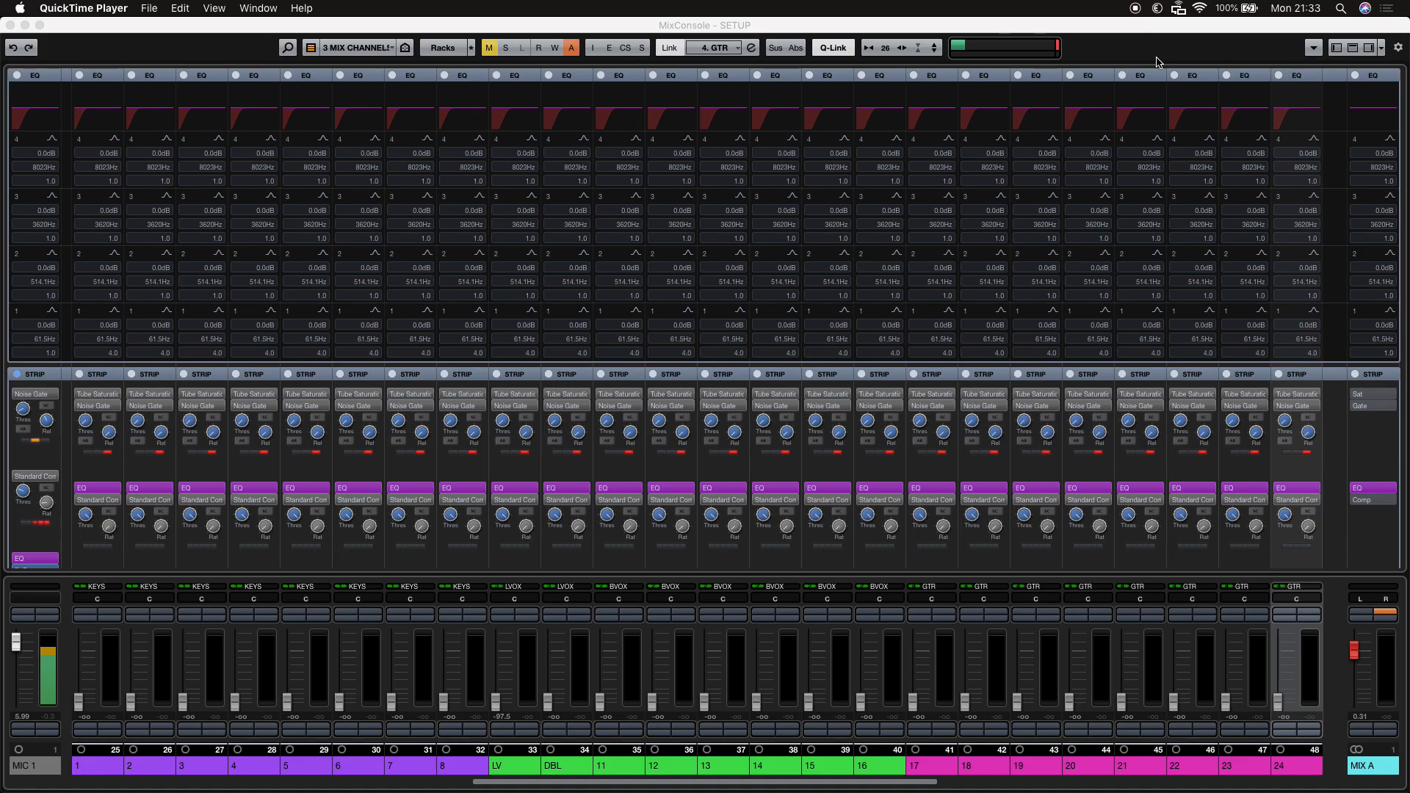
# Switch to the project window and close the Control Room window.
pyautogui.press('F3')
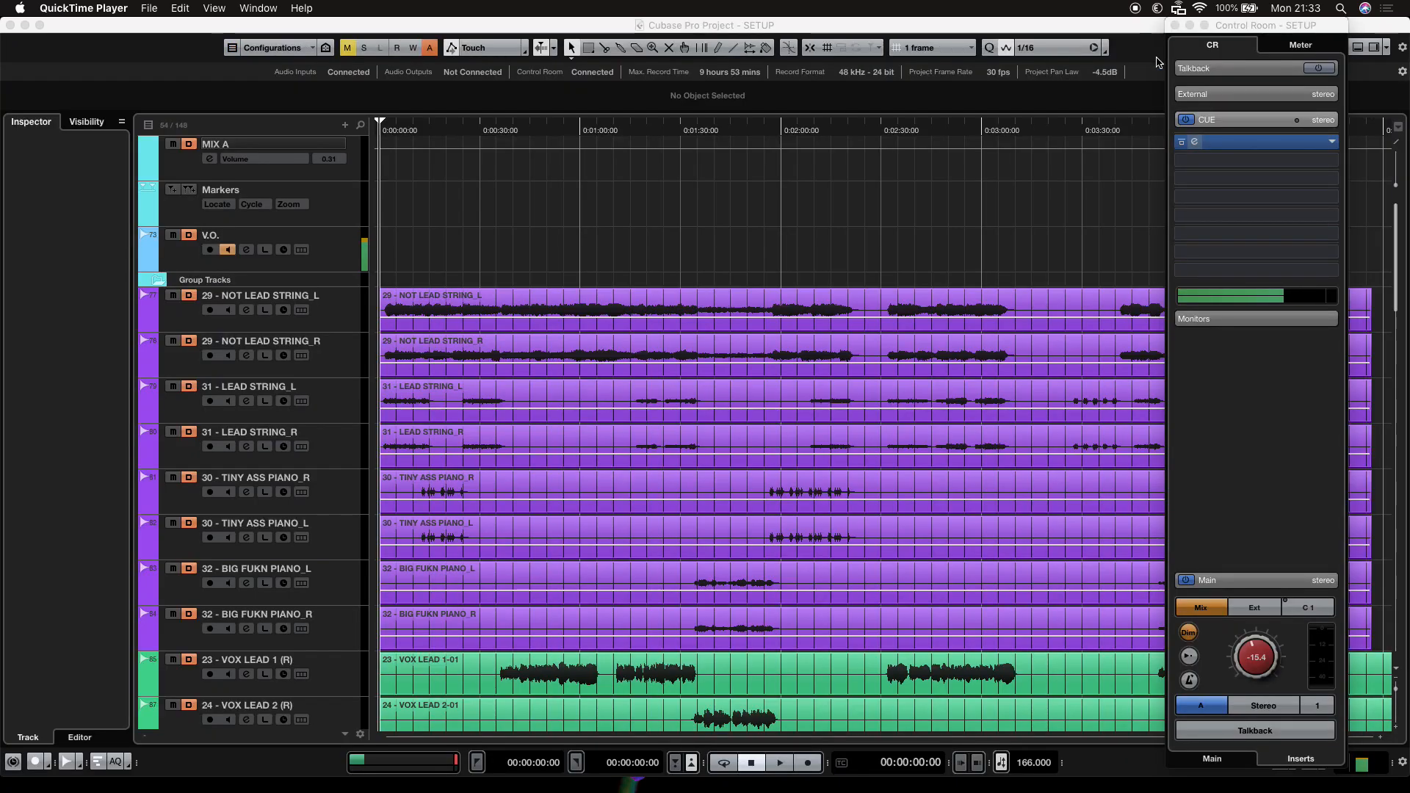
pyautogui.press('super+w')
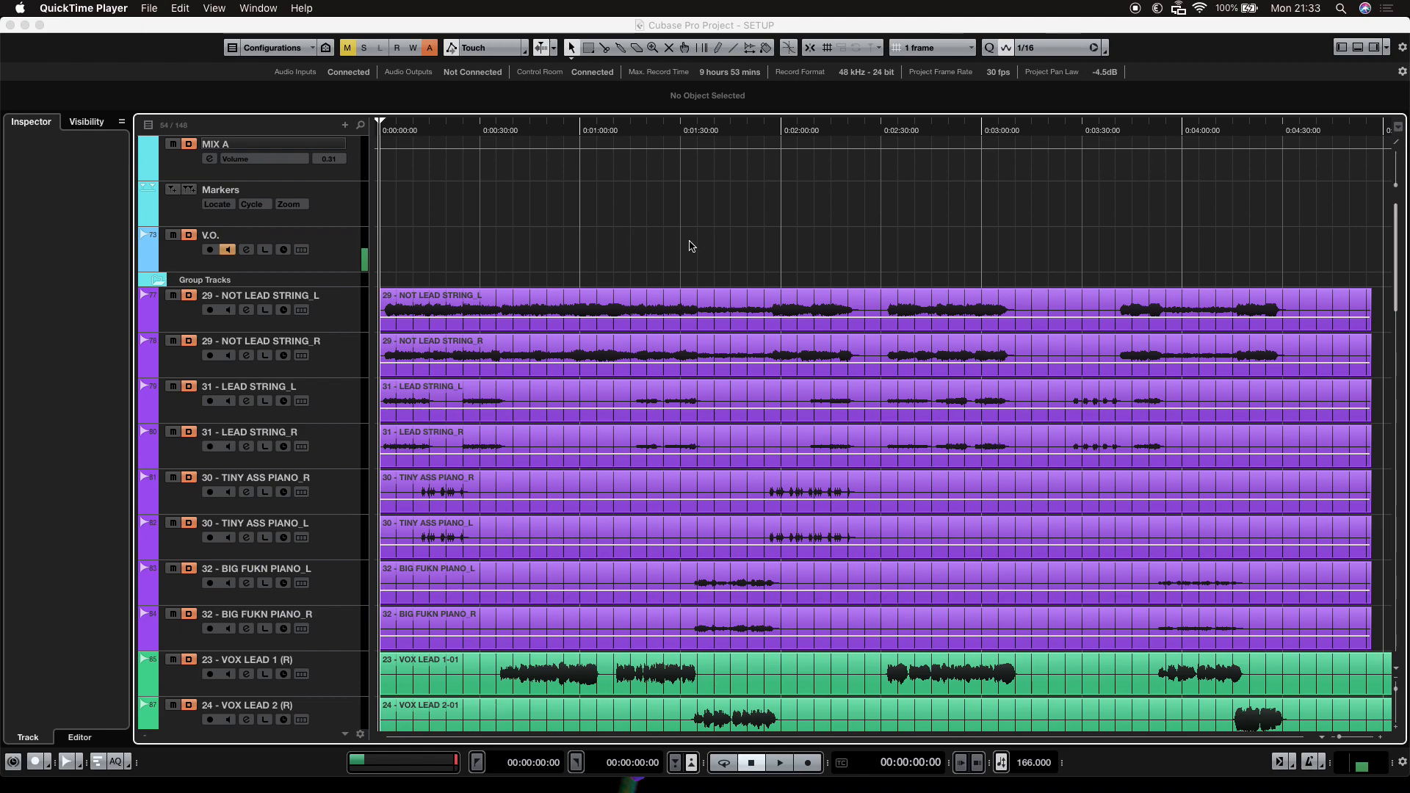
# Browse the project's track list, switching briefly to the MixConsole and back.
pyautogui.scroll(-1, 669, 231)
pyautogui.scroll(-1, 665, 231)
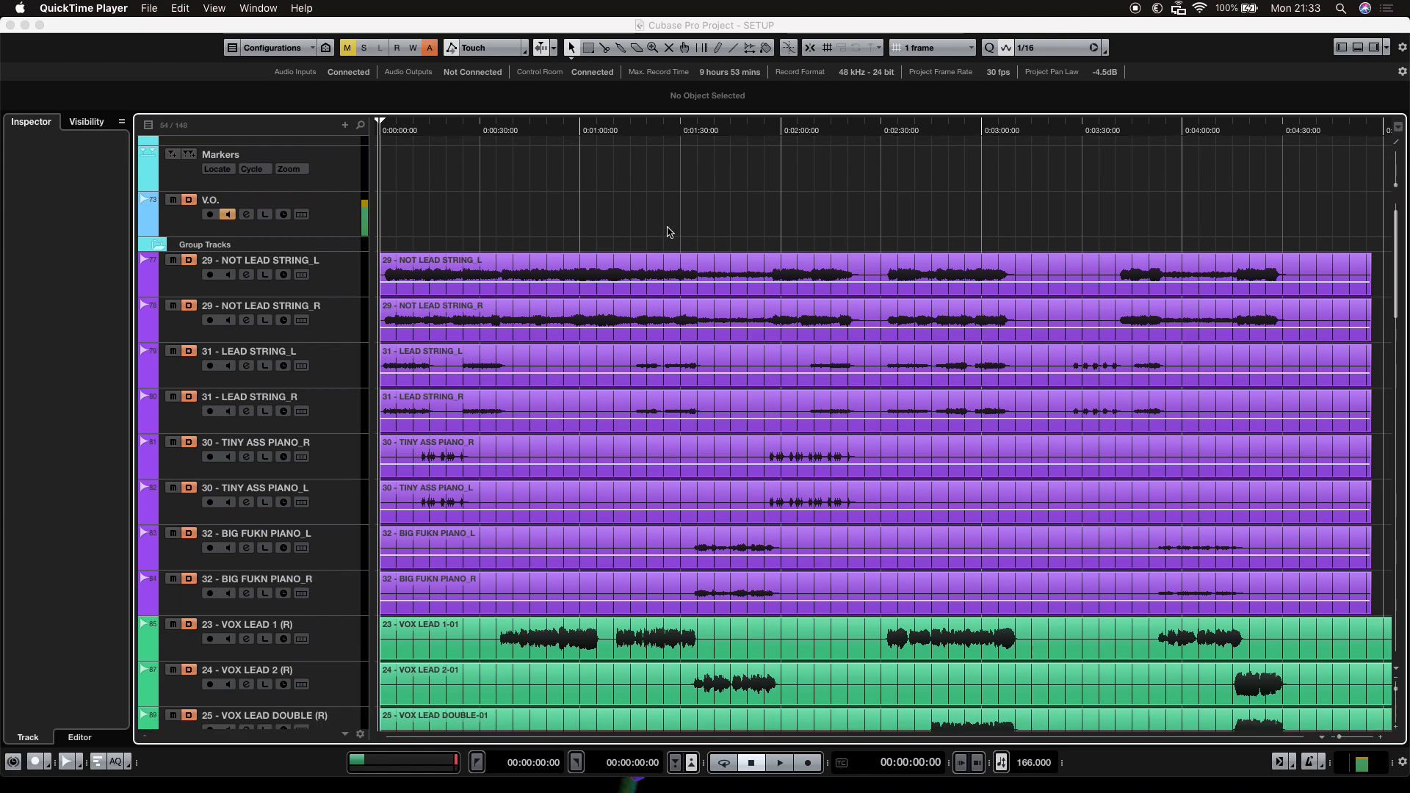
pyautogui.scroll(-3, 694, 211)
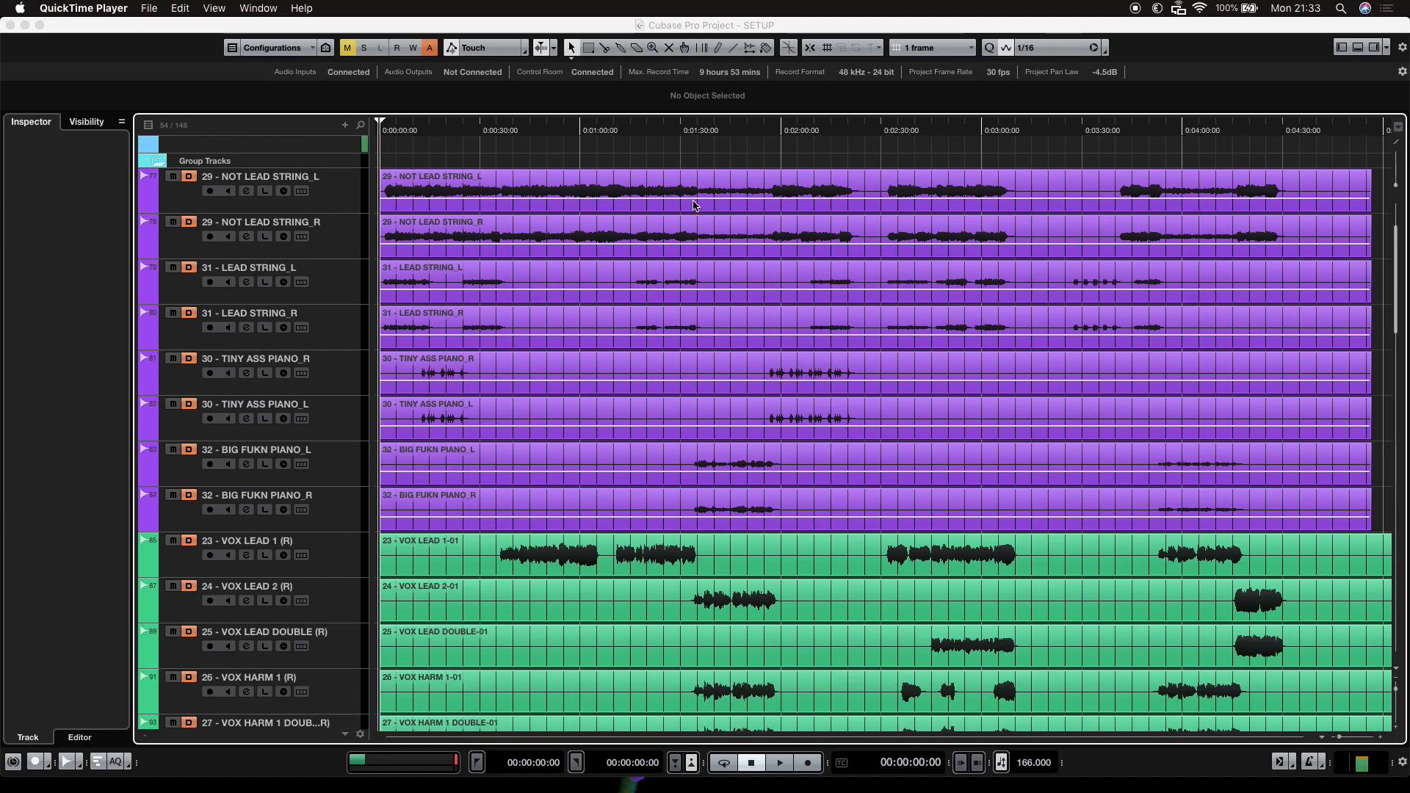
pyautogui.scroll(-10, 691, 213)
pyautogui.scroll(-20, 670, 268)
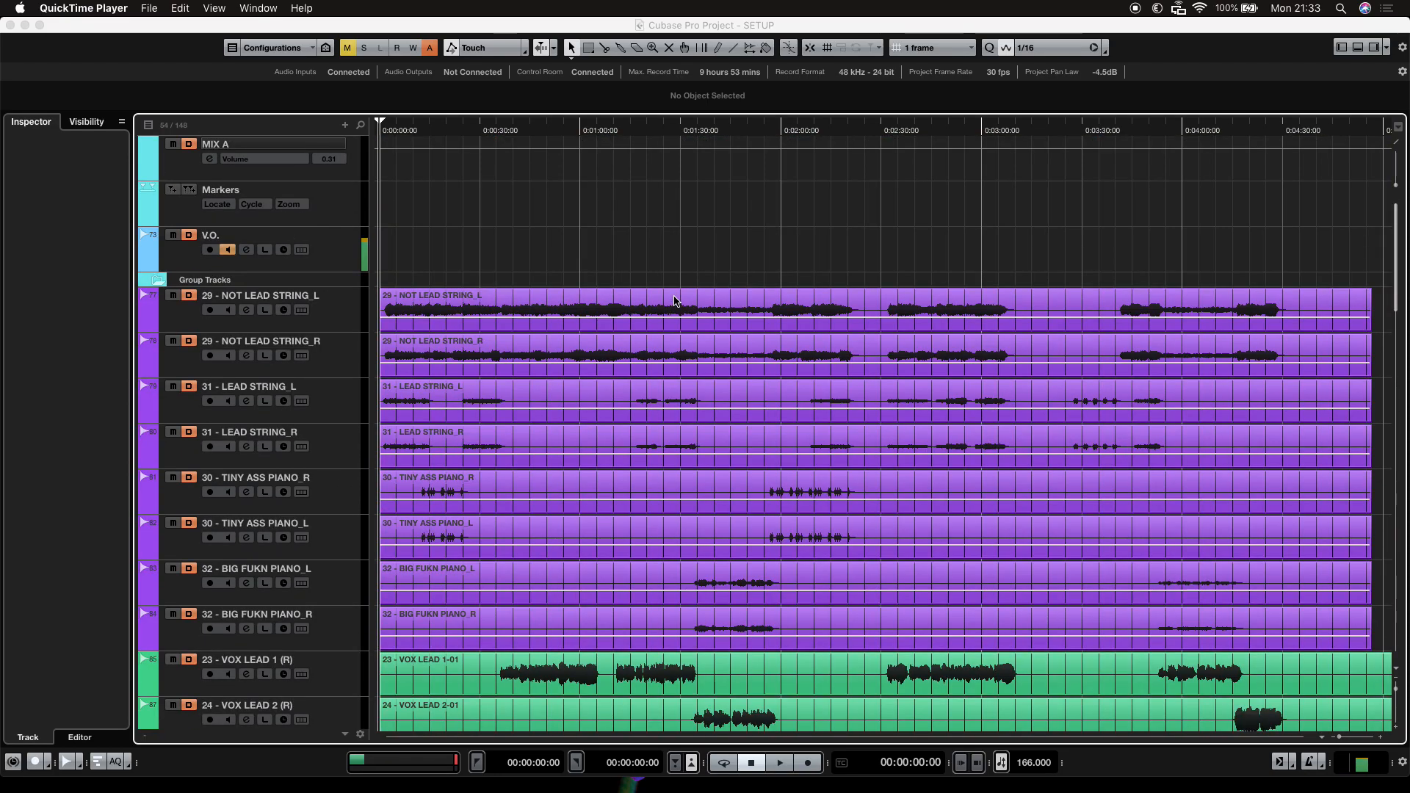
pyautogui.press('F3')
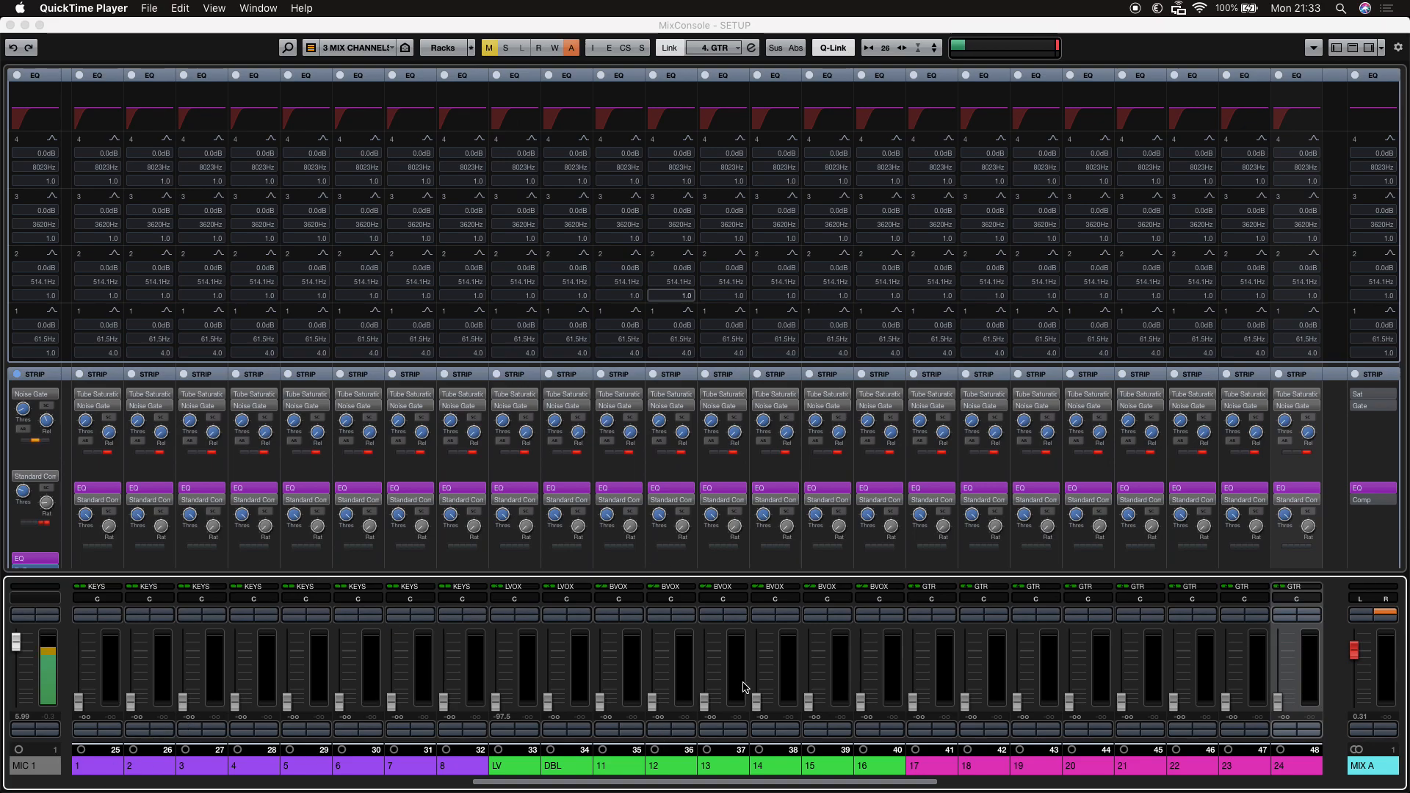
pyautogui.press('F3')
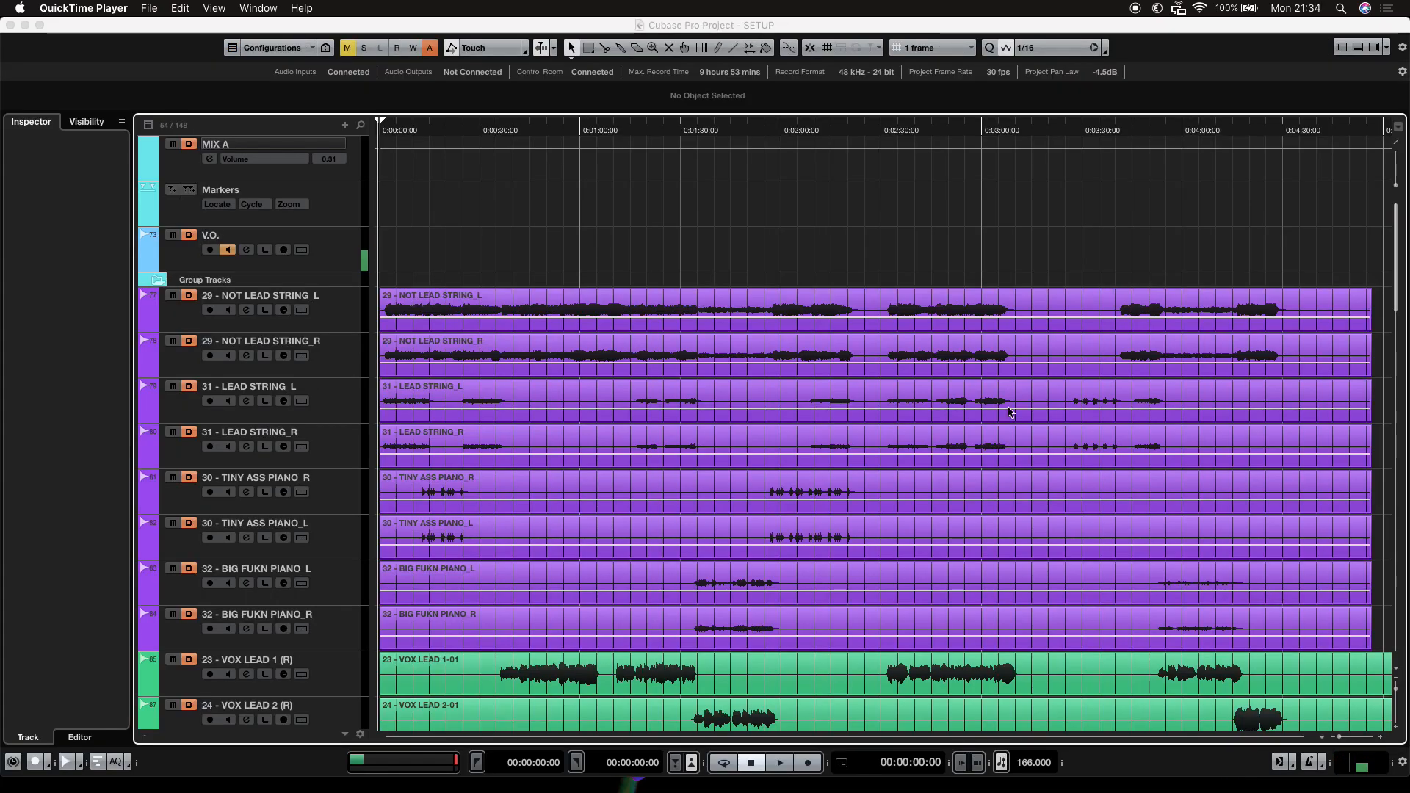
pyautogui.scroll(-5, 720, 252)
pyautogui.scroll(-12, 719, 254)
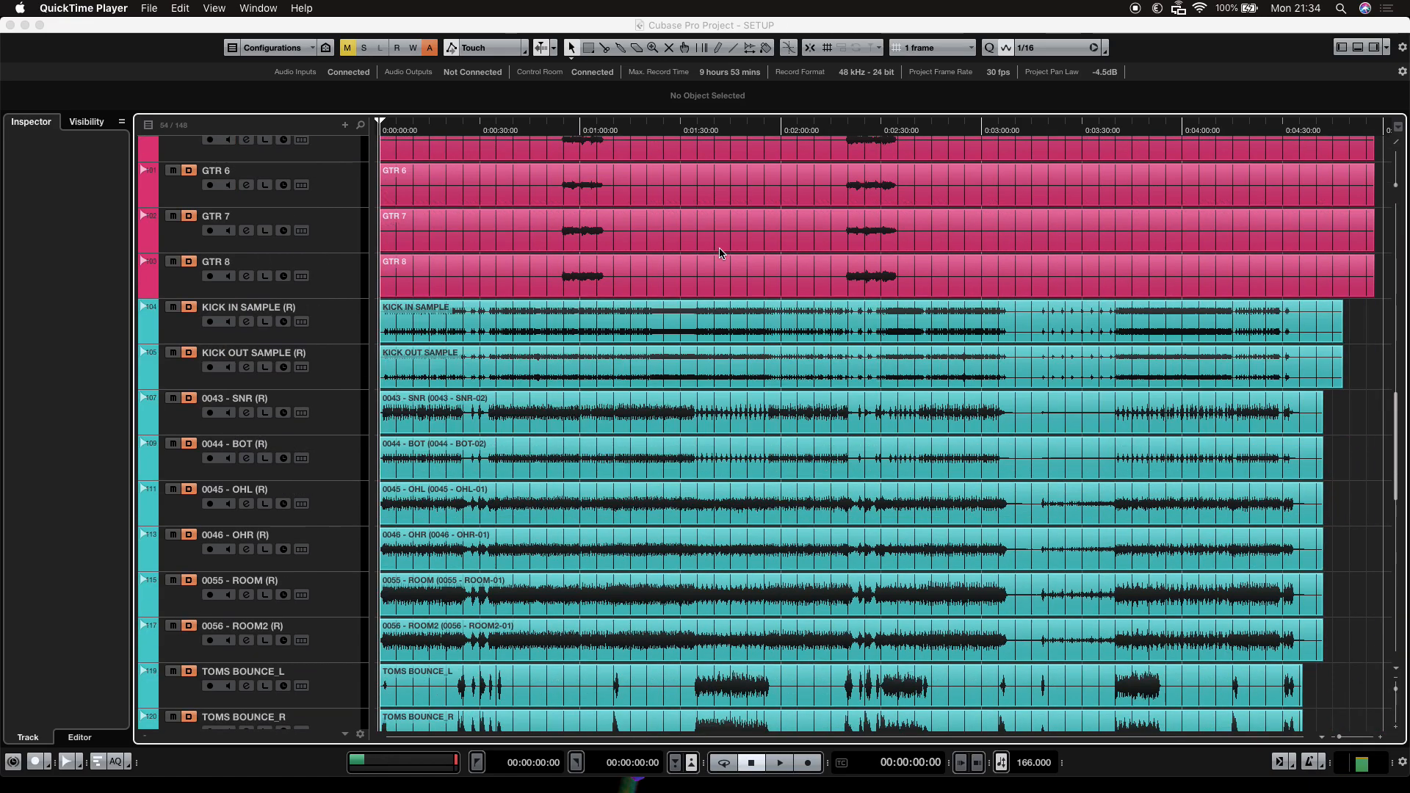
pyautogui.scroll(-5, 659, 433)
pyautogui.scroll(10, 658, 433)
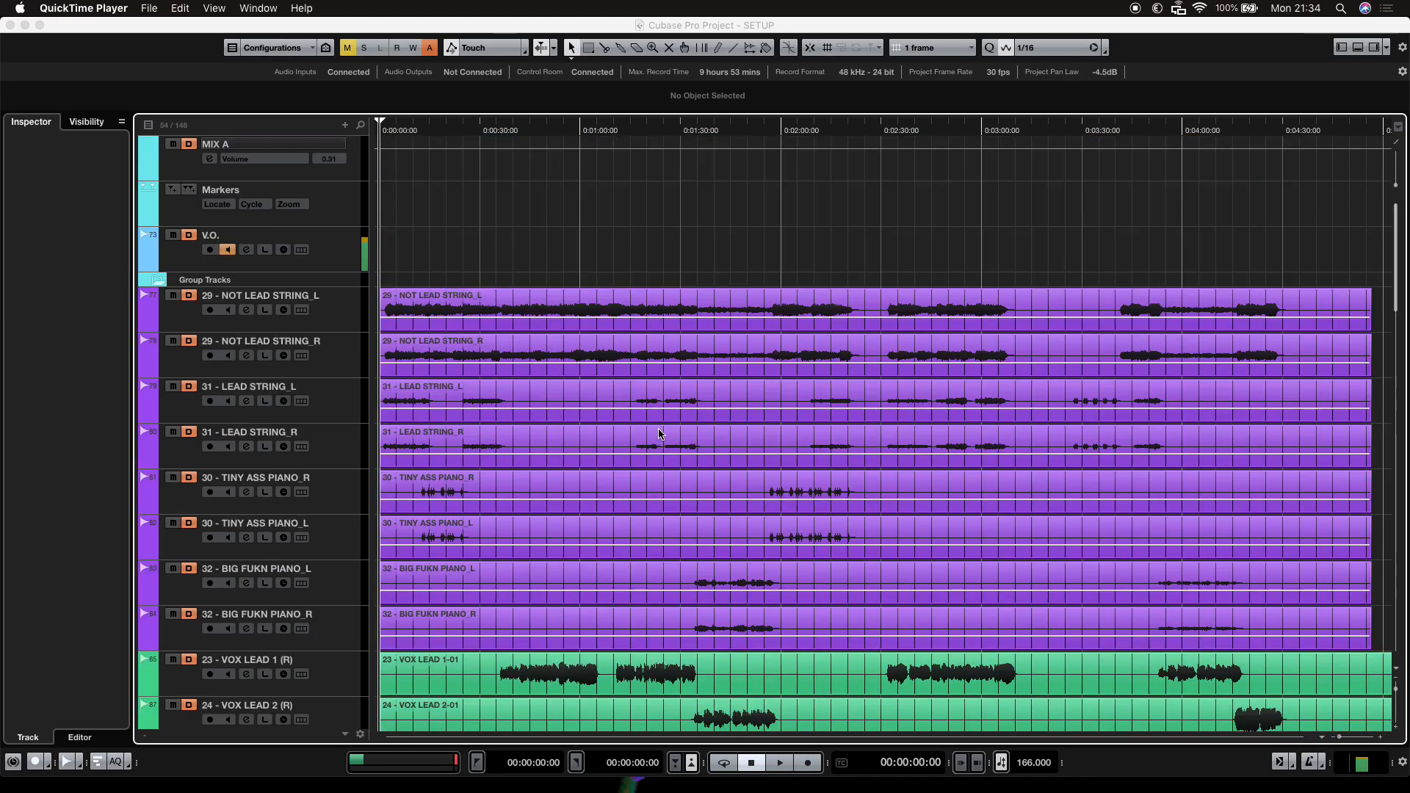
# Open the MixConsole and scroll across the mixer channels, then return to the project window.
pyautogui.press('F3')
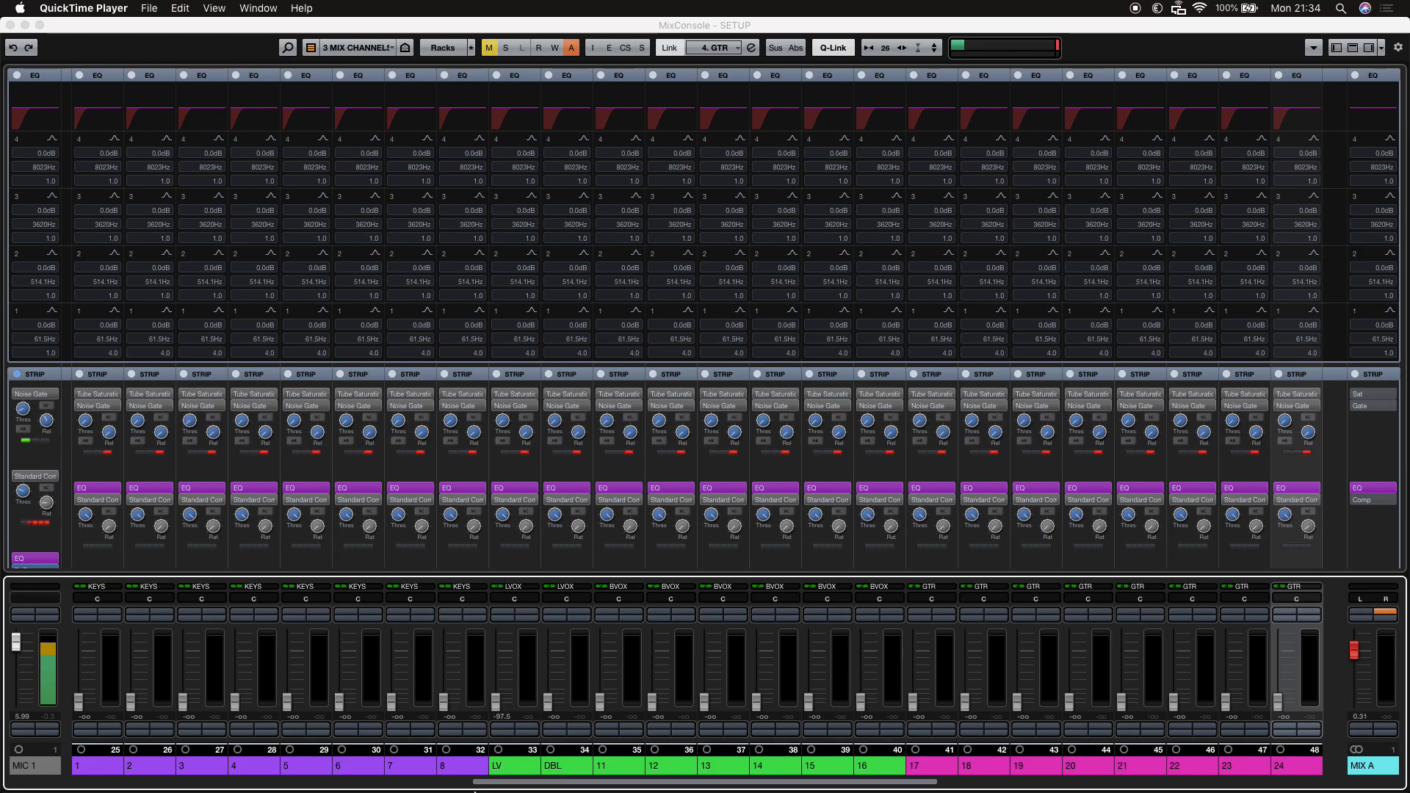
pyautogui.click(522, 785)
pyautogui.moveTo(522, 784); pyautogui.dragTo(1001, 756)
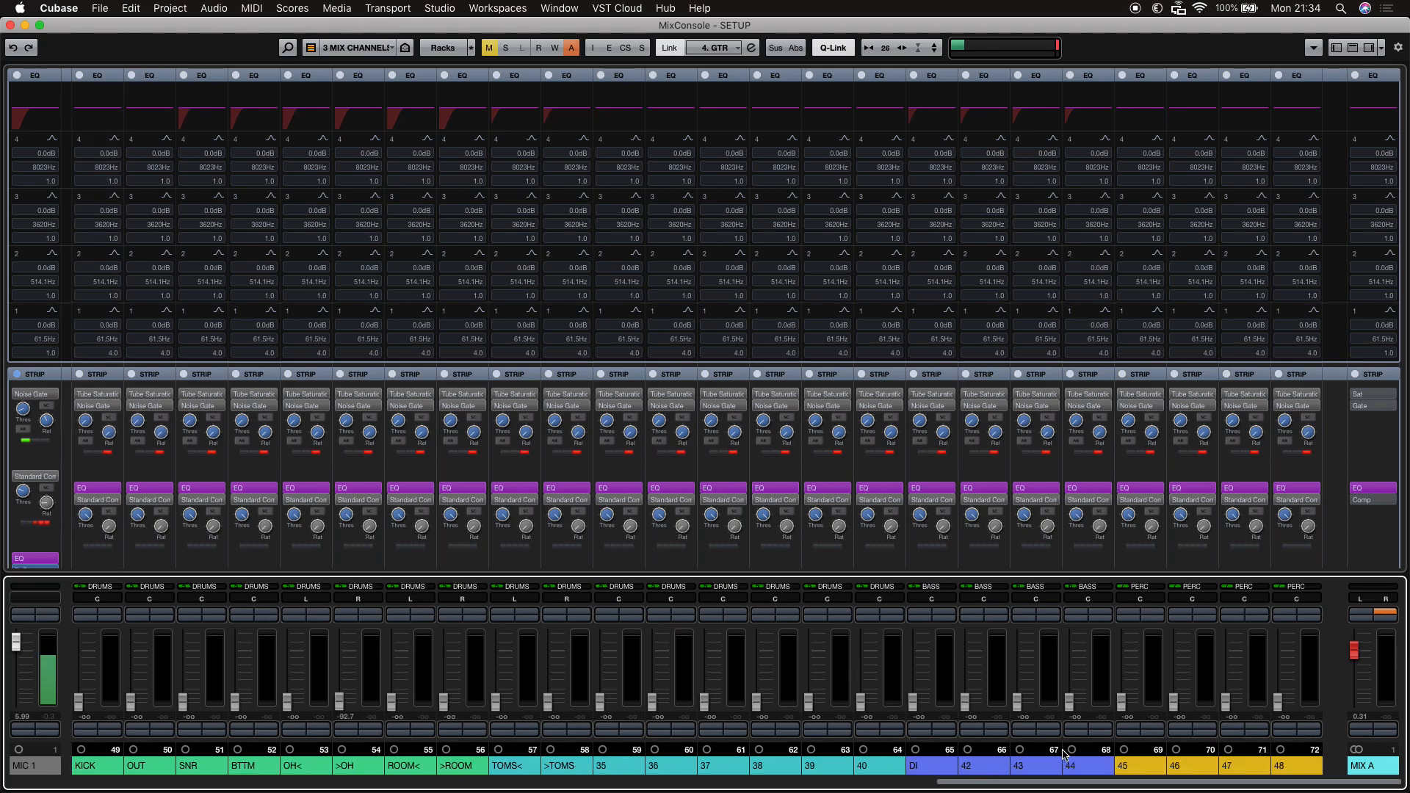
pyautogui.moveTo(1099, 783); pyautogui.dragTo(103, 770)
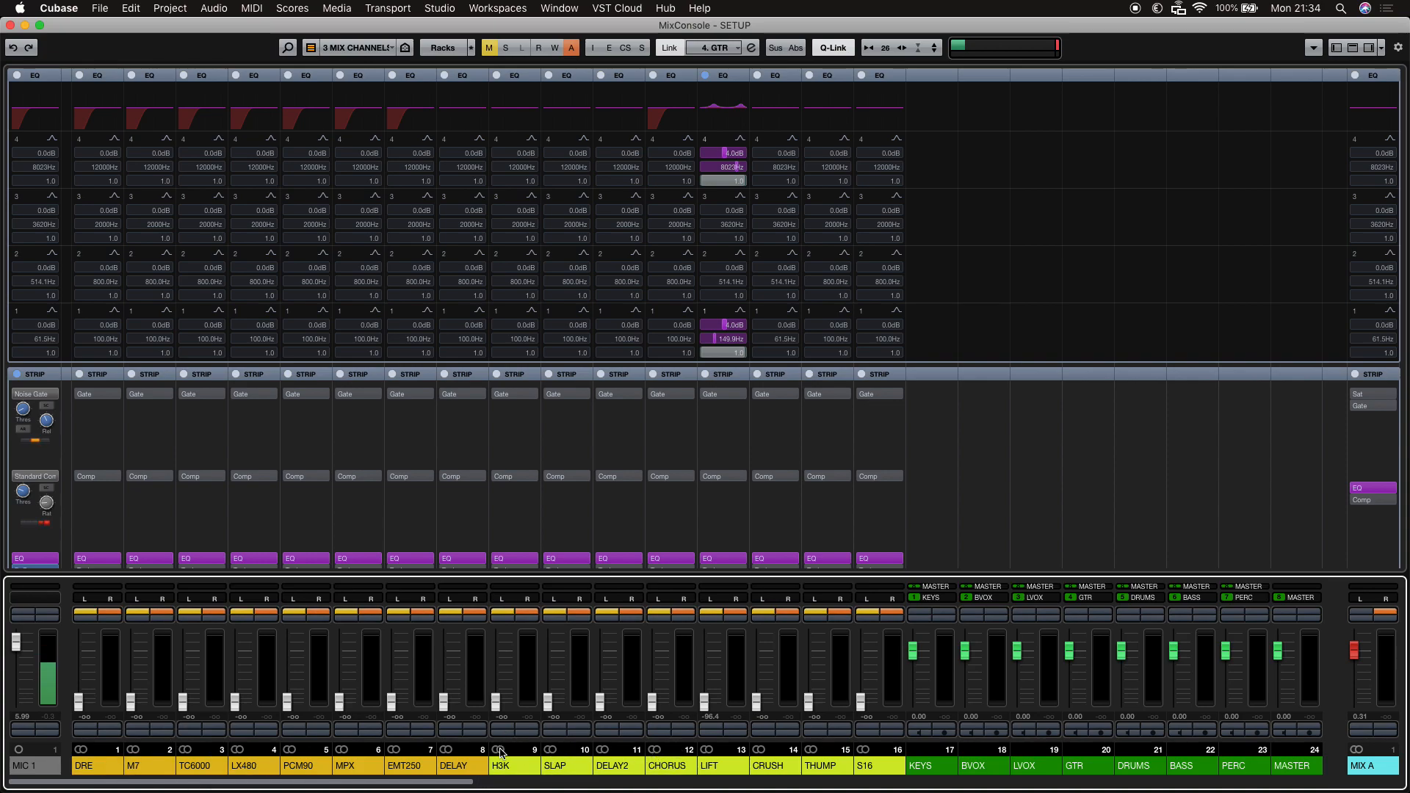
pyautogui.moveTo(434, 782); pyautogui.dragTo(1409, 628)
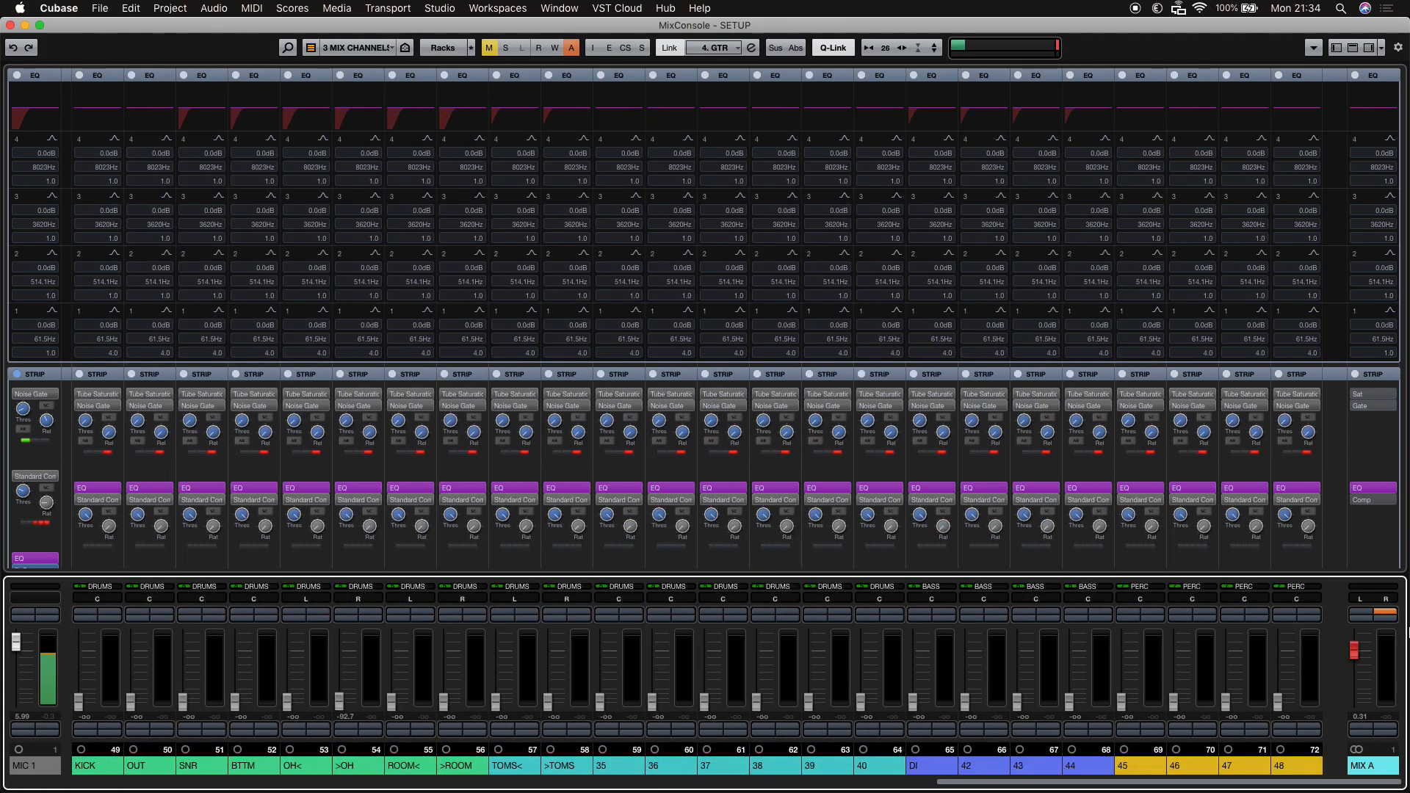
pyautogui.press('F3')
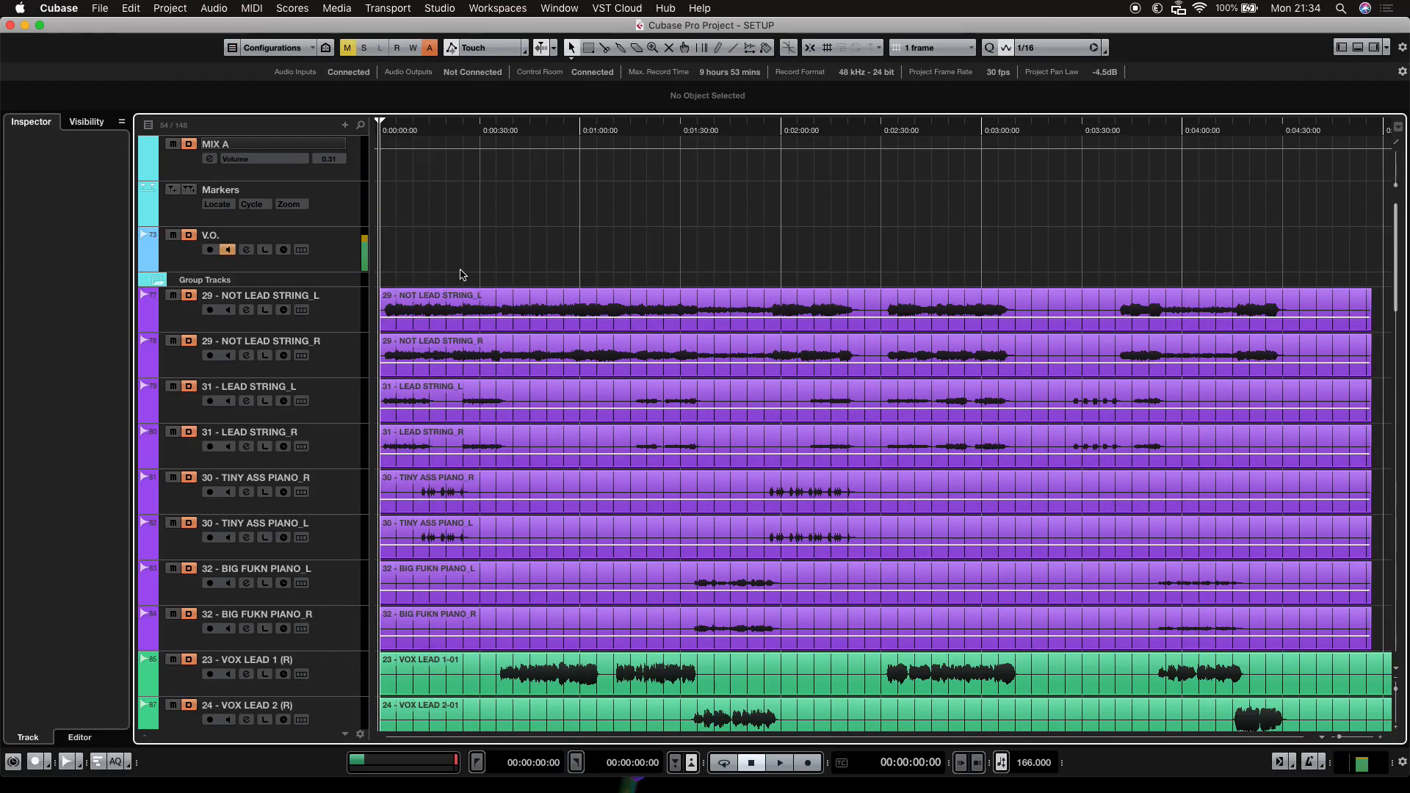
# Select the 23 - VOX LEAD 1 (R) track, then the 24 - VOX LEAD 2 (R) track.
pyautogui.scroll(-5, 516, 285)
pyautogui.scroll(-7, 517, 287)
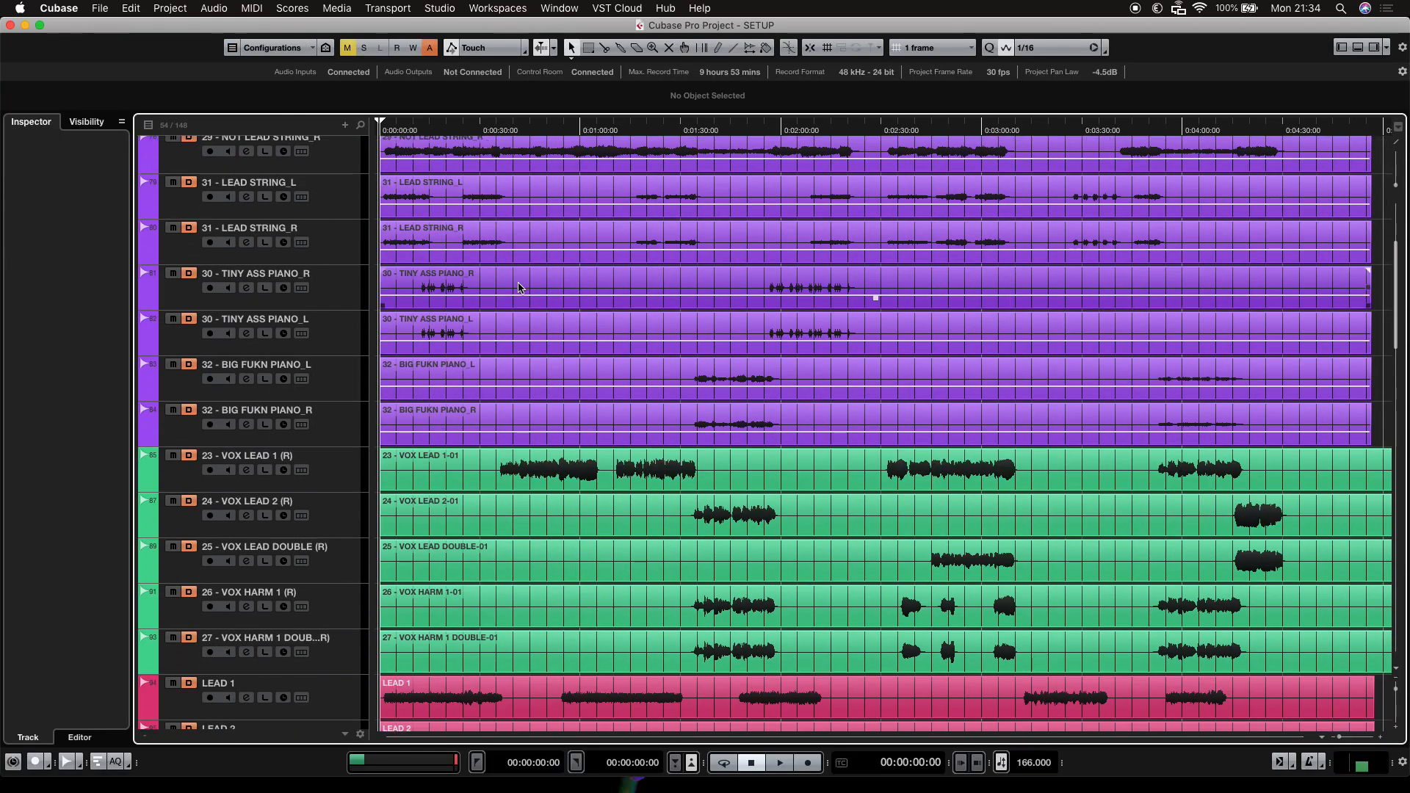
pyautogui.scroll(1, 517, 287)
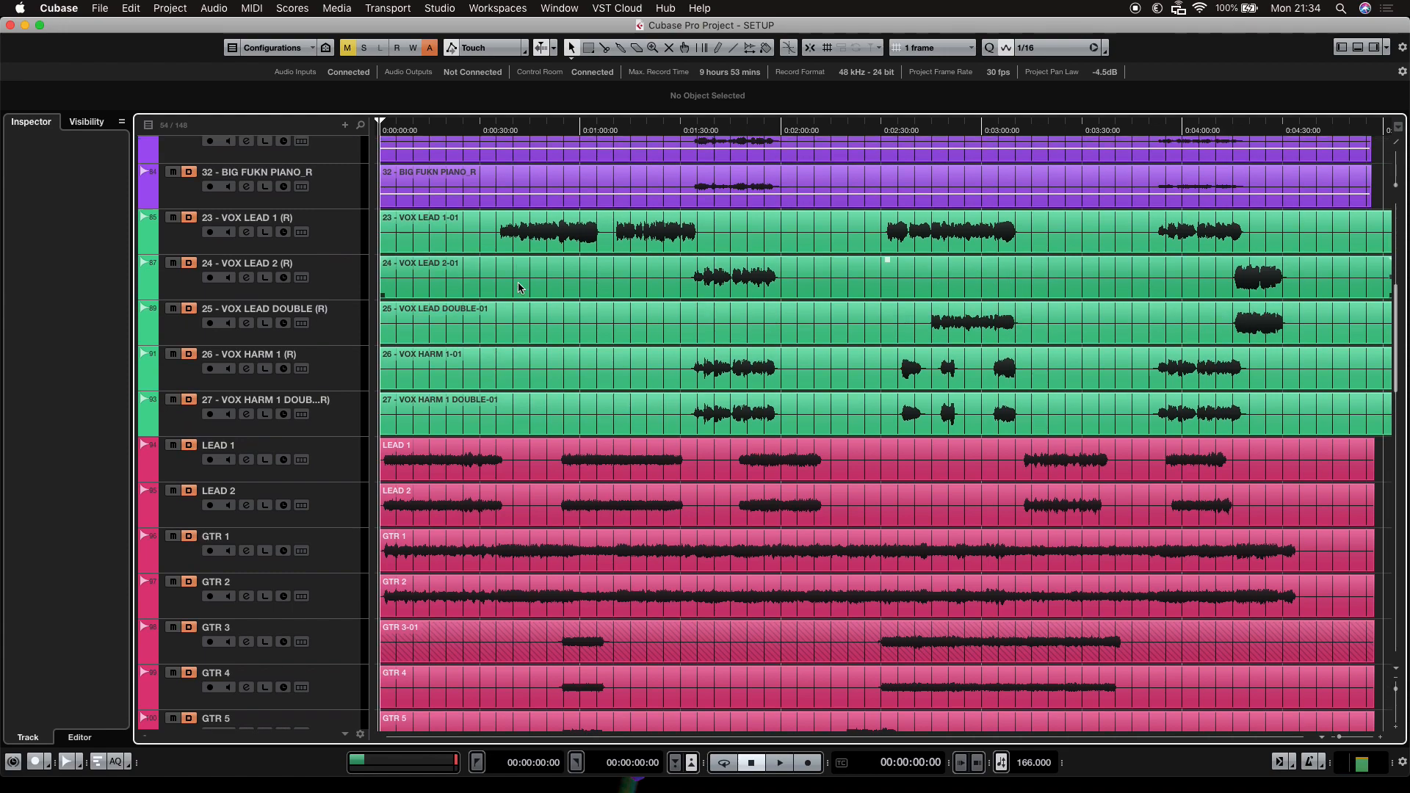
pyautogui.scroll(-1, 517, 287)
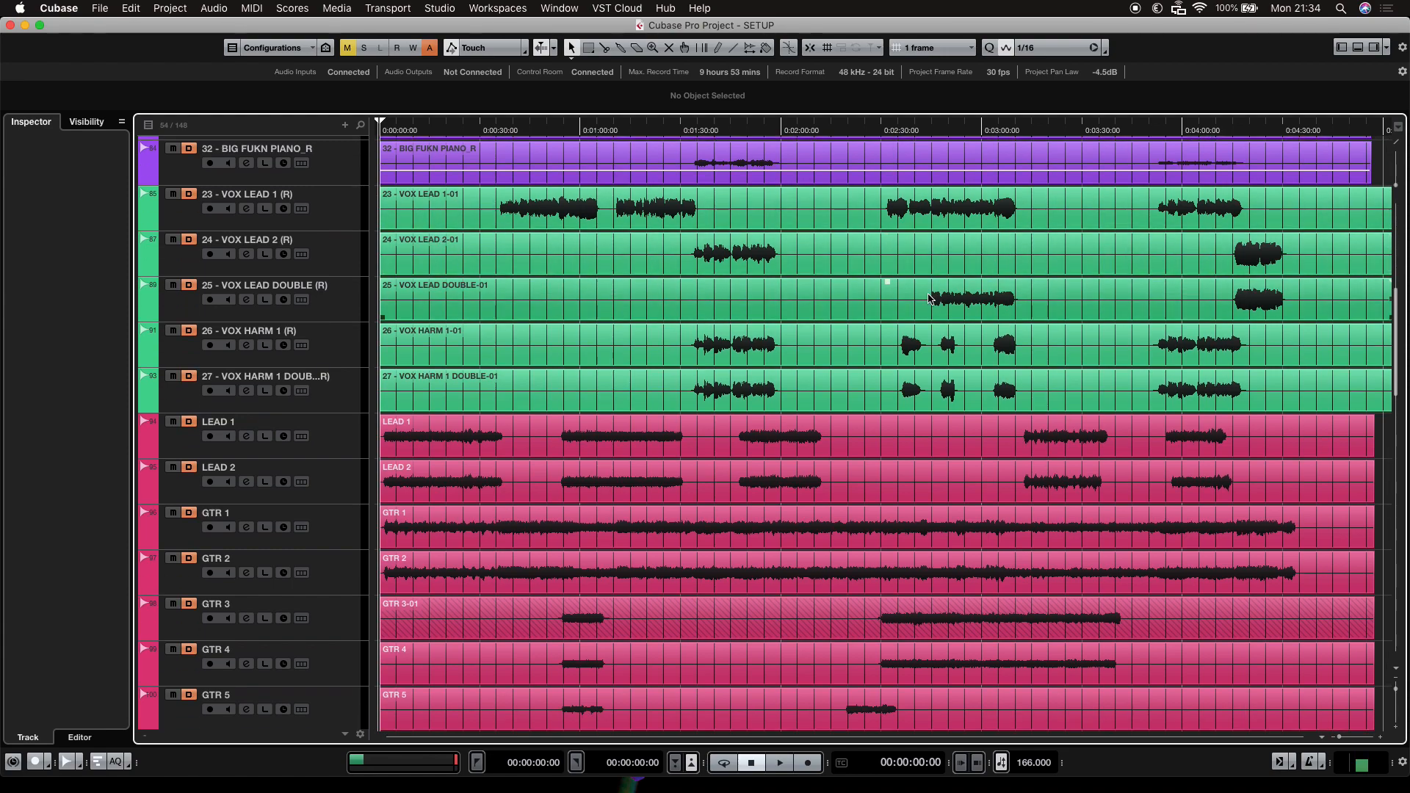
pyautogui.scroll(1, 830, 324)
pyautogui.scroll(4, 830, 328)
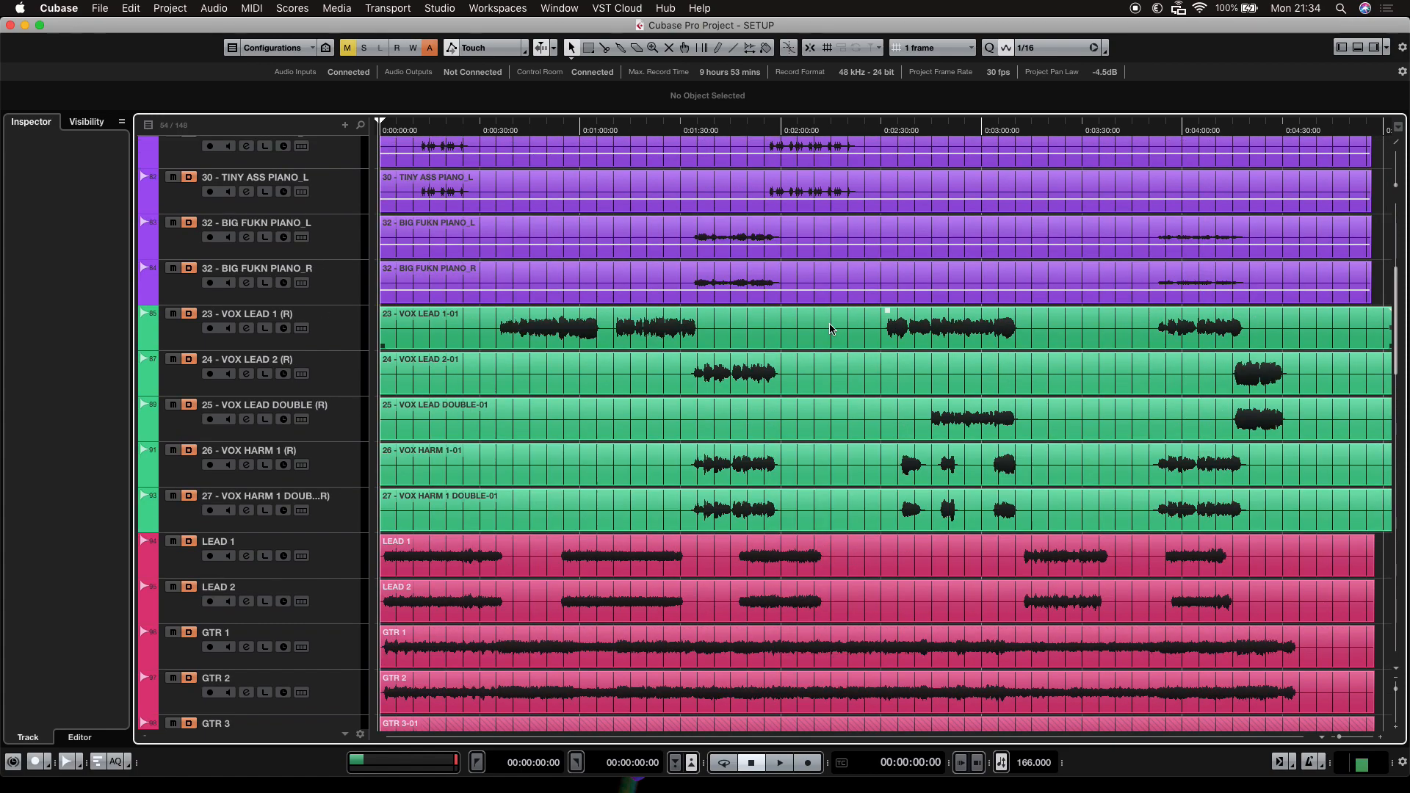
pyautogui.click(333, 336)
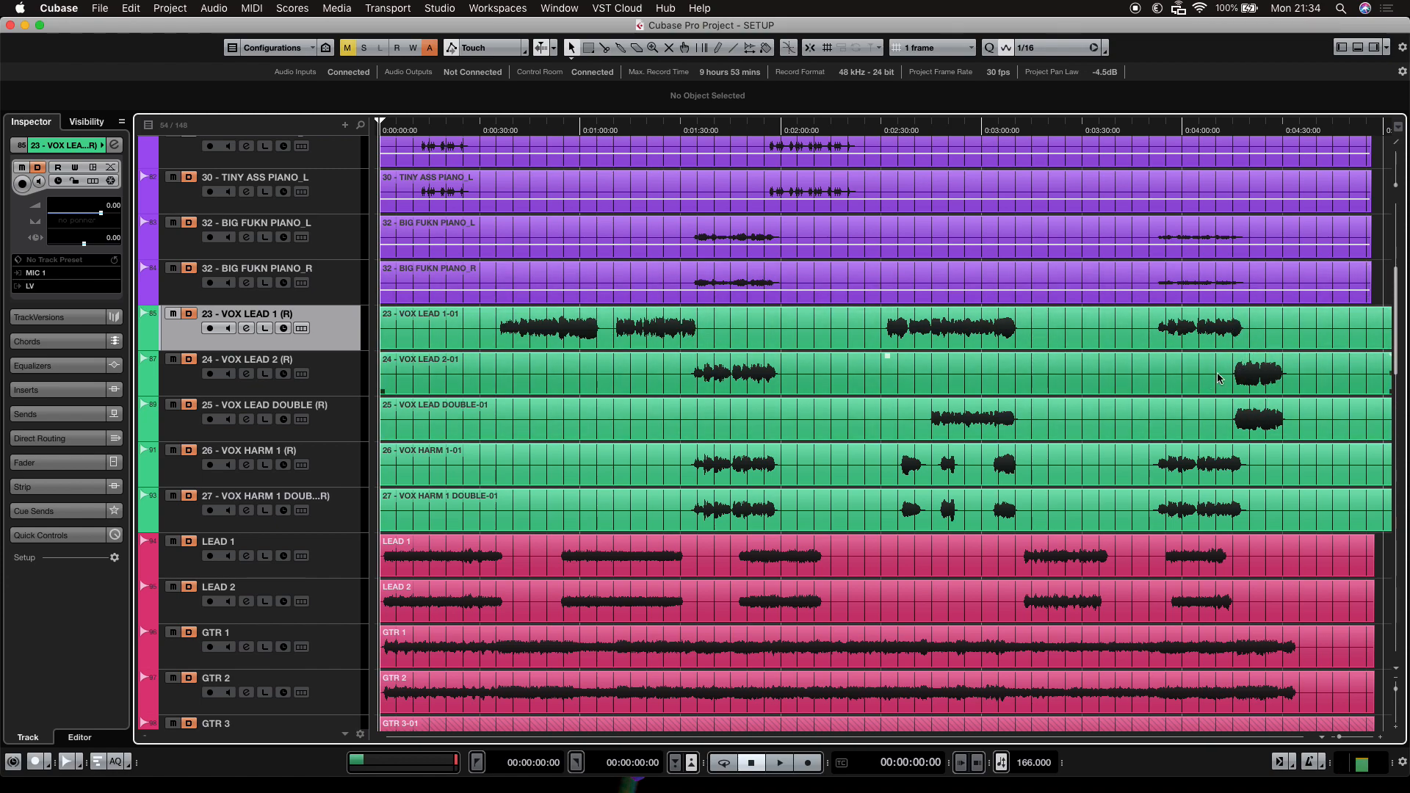
pyautogui.click(355, 357)
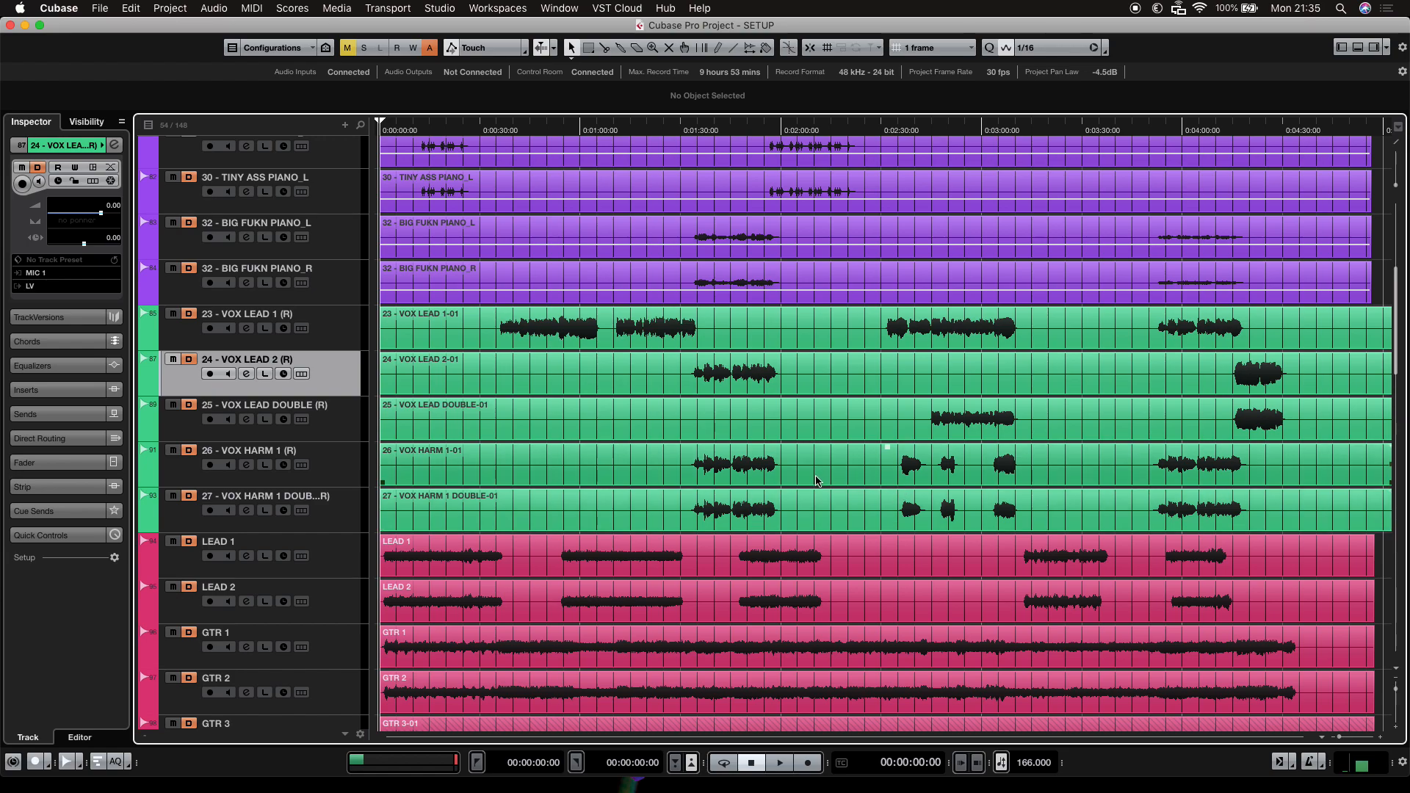
# Scroll through the whole track list, from the guitars and drums down to the reverb tracks and back.
pyautogui.scroll(-3, 817, 481)
pyautogui.scroll(-13, 817, 481)
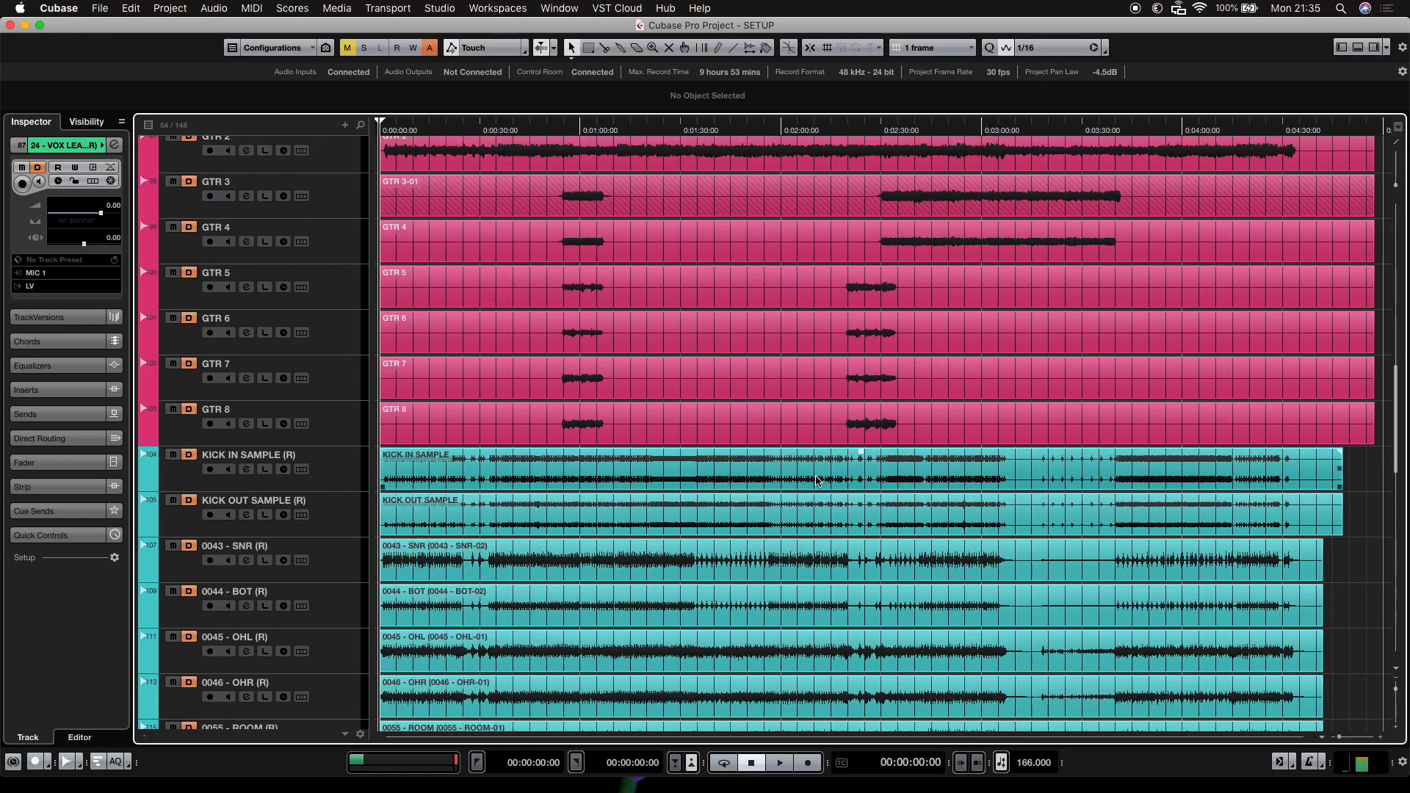
pyautogui.scroll(-11, 816, 474)
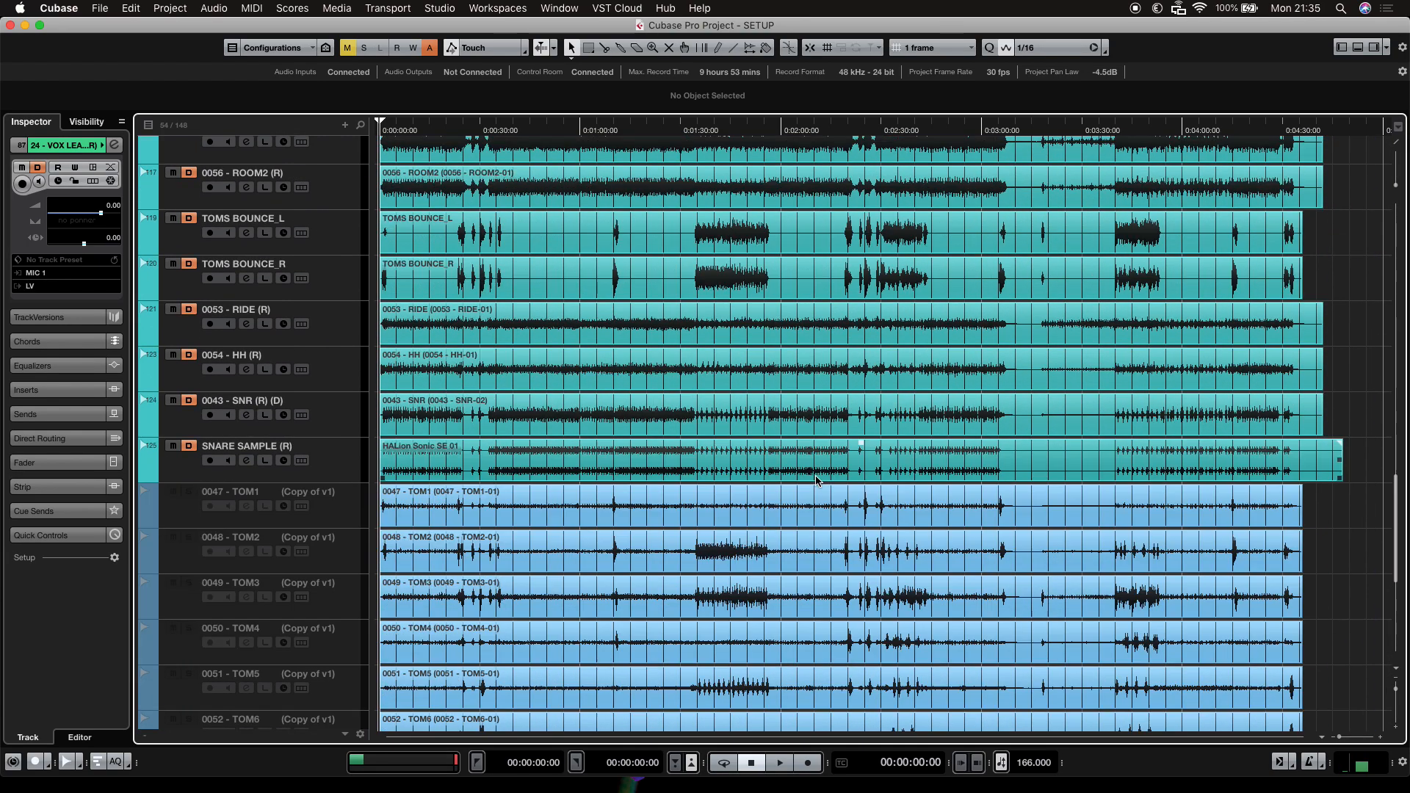
pyautogui.scroll(6, 815, 474)
pyautogui.scroll(-12, 815, 481)
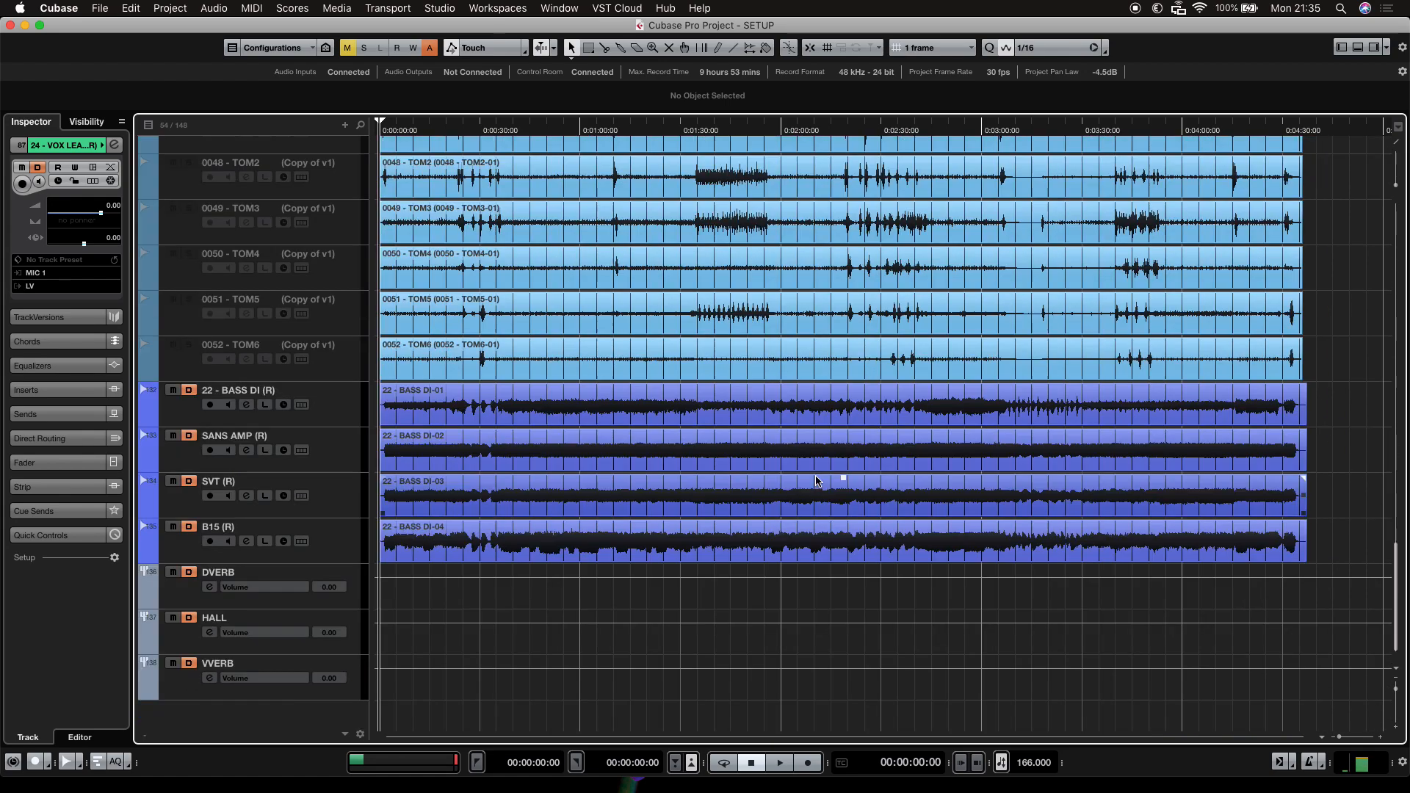
pyautogui.scroll(20, 815, 481)
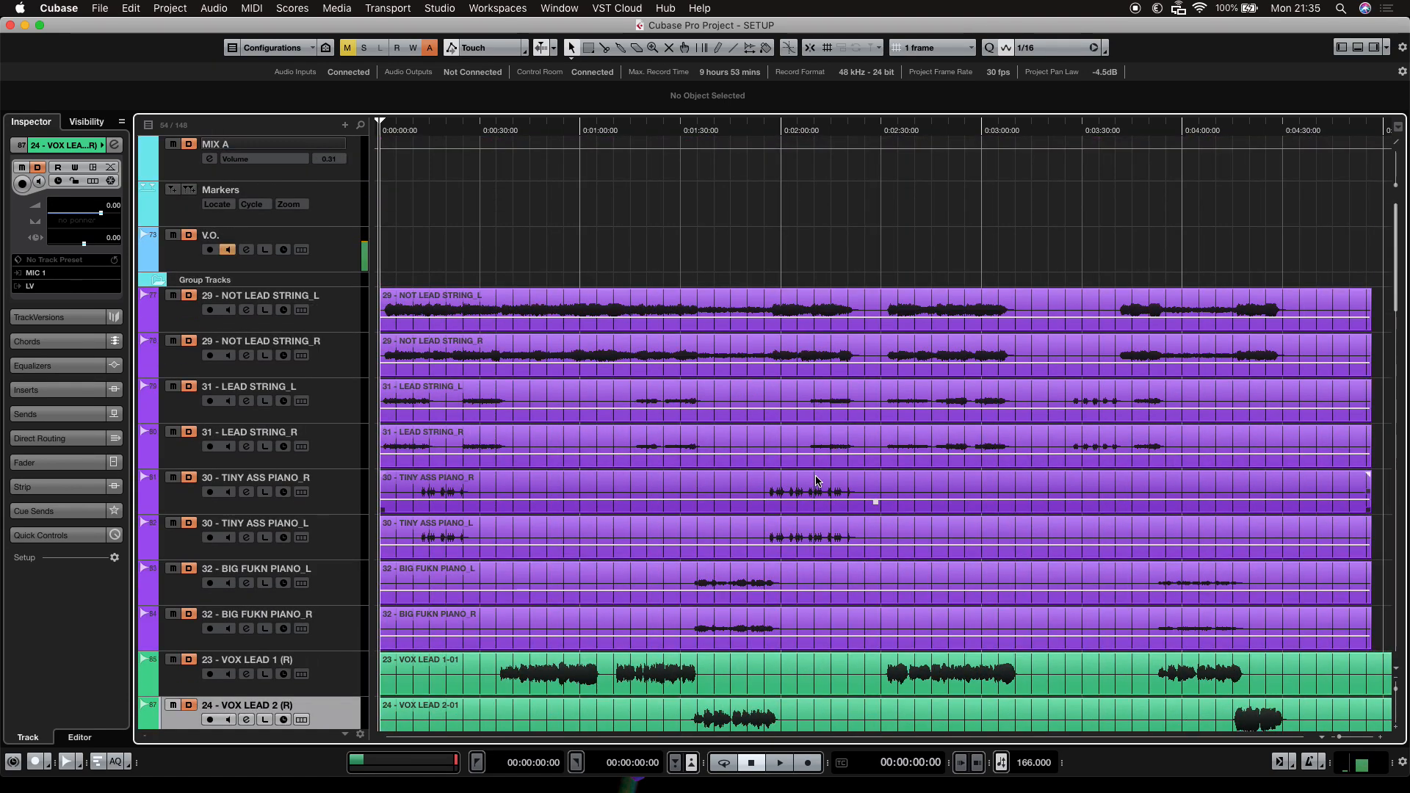
pyautogui.scroll(-11, 815, 481)
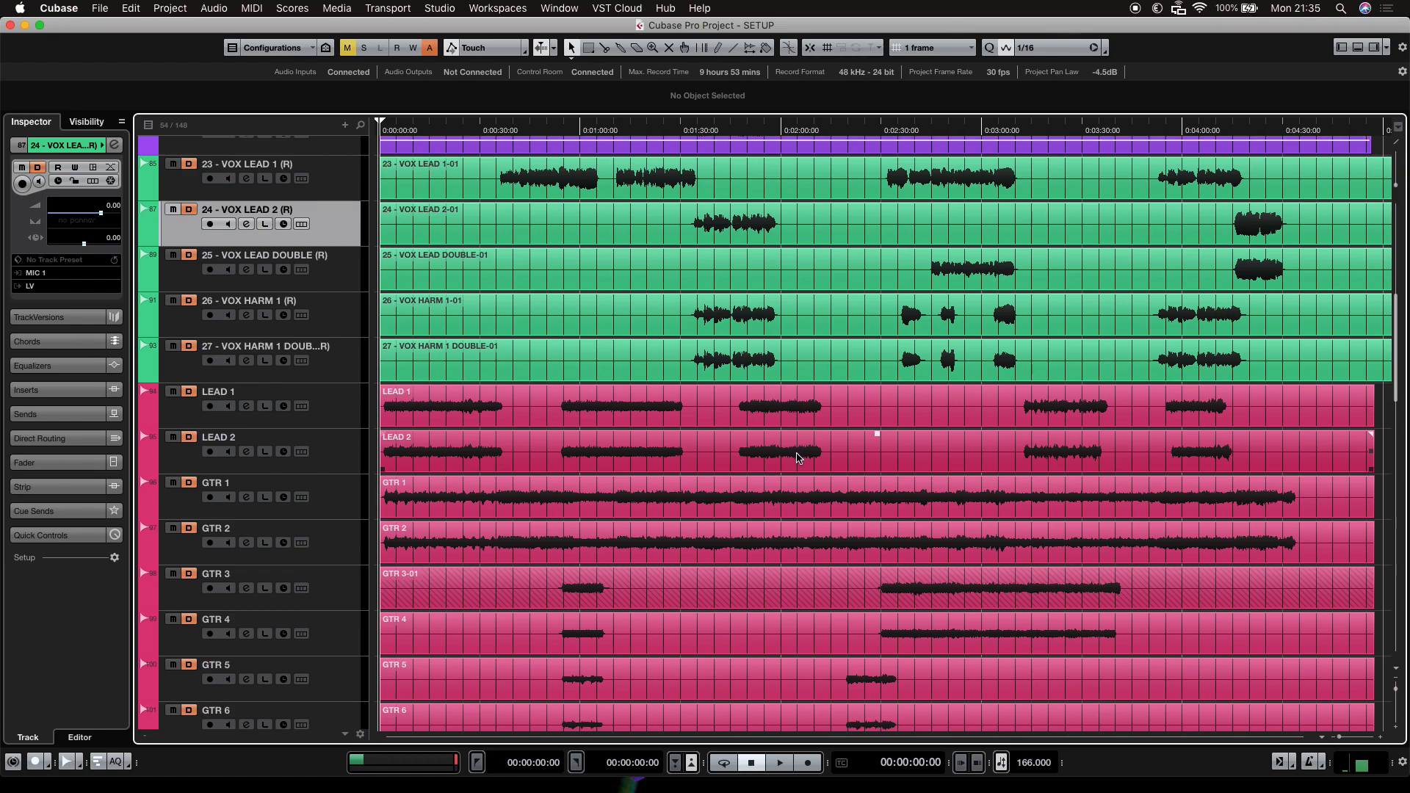
pyautogui.scroll(-6, 873, 510)
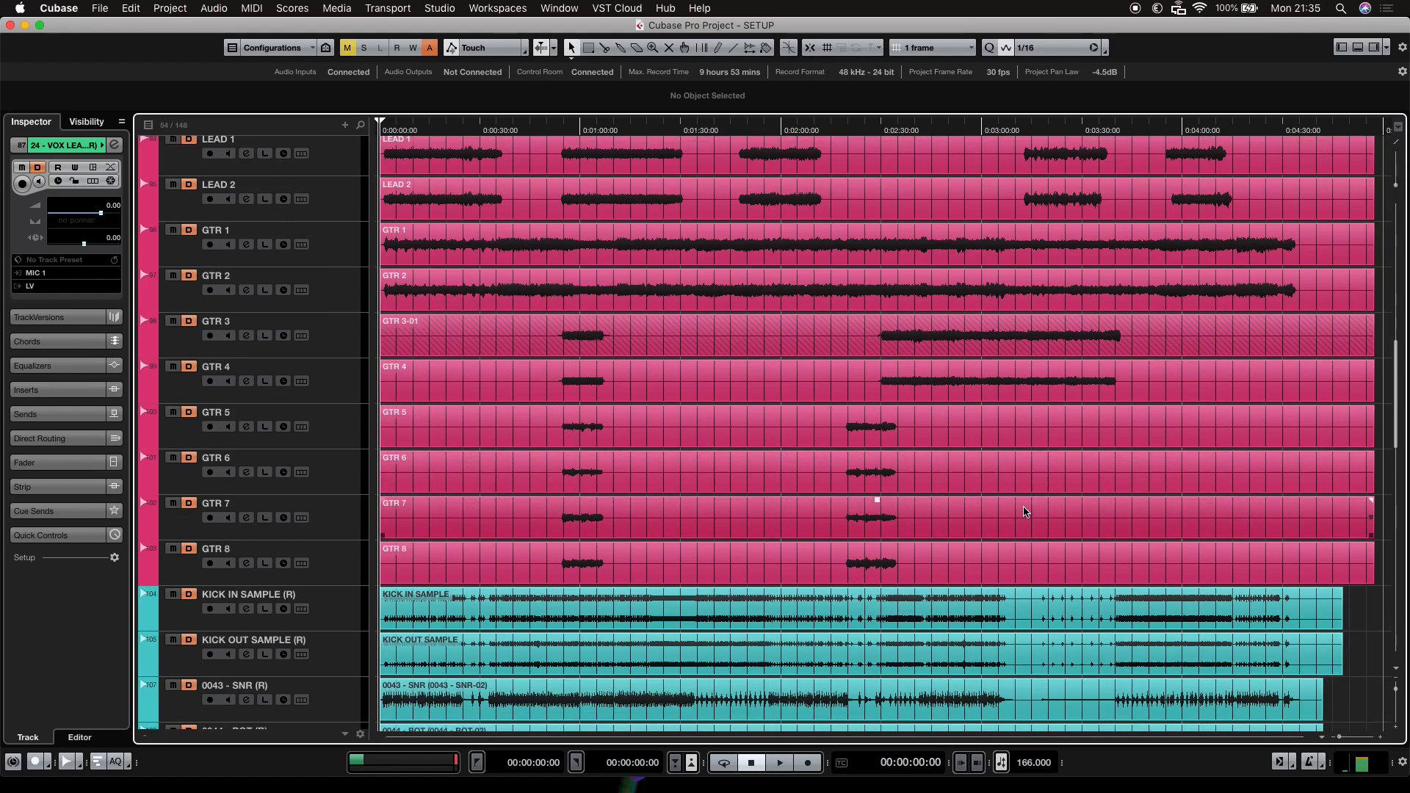
pyautogui.scroll(5, 890, 494)
pyautogui.scroll(12, 894, 502)
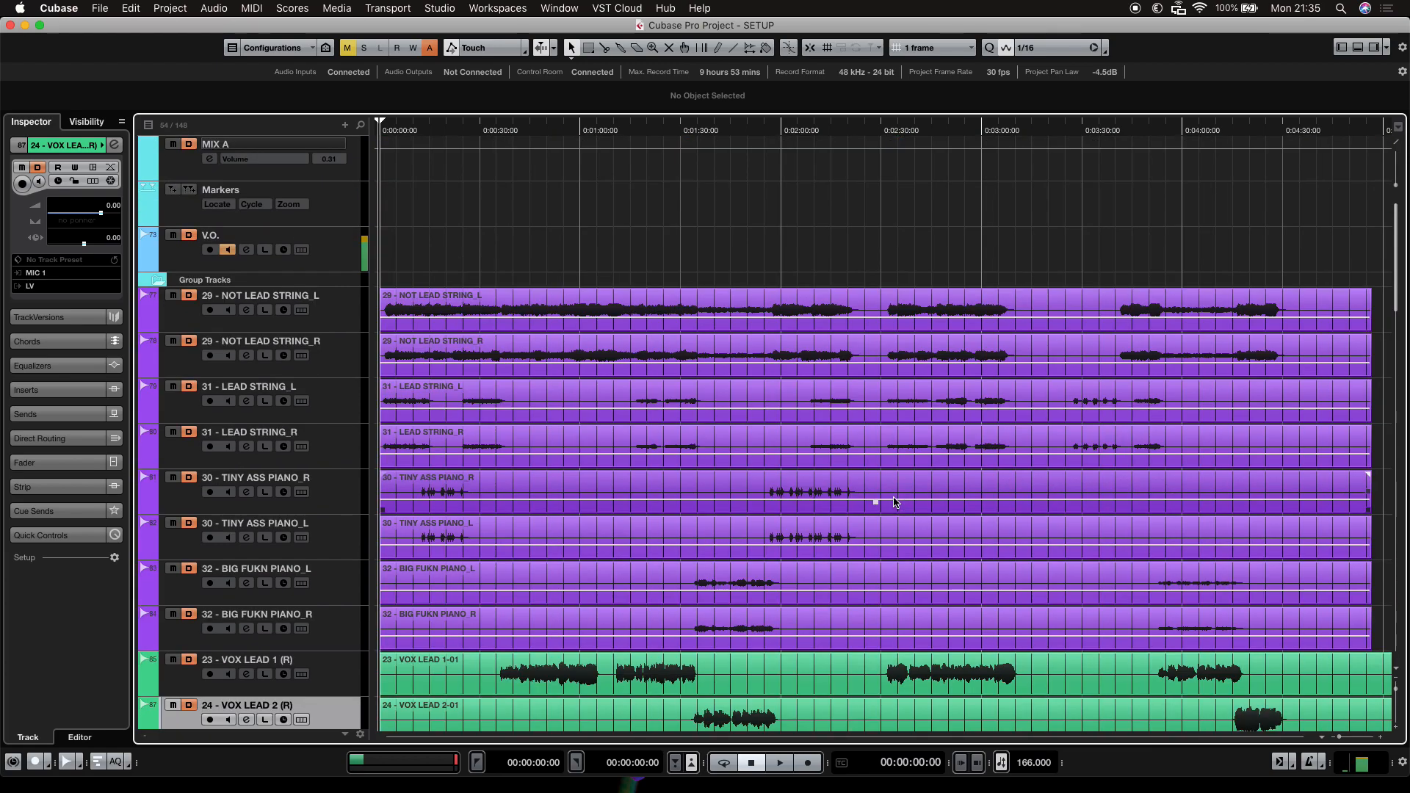
pyautogui.scroll(-20, 894, 503)
pyautogui.scroll(6, 894, 502)
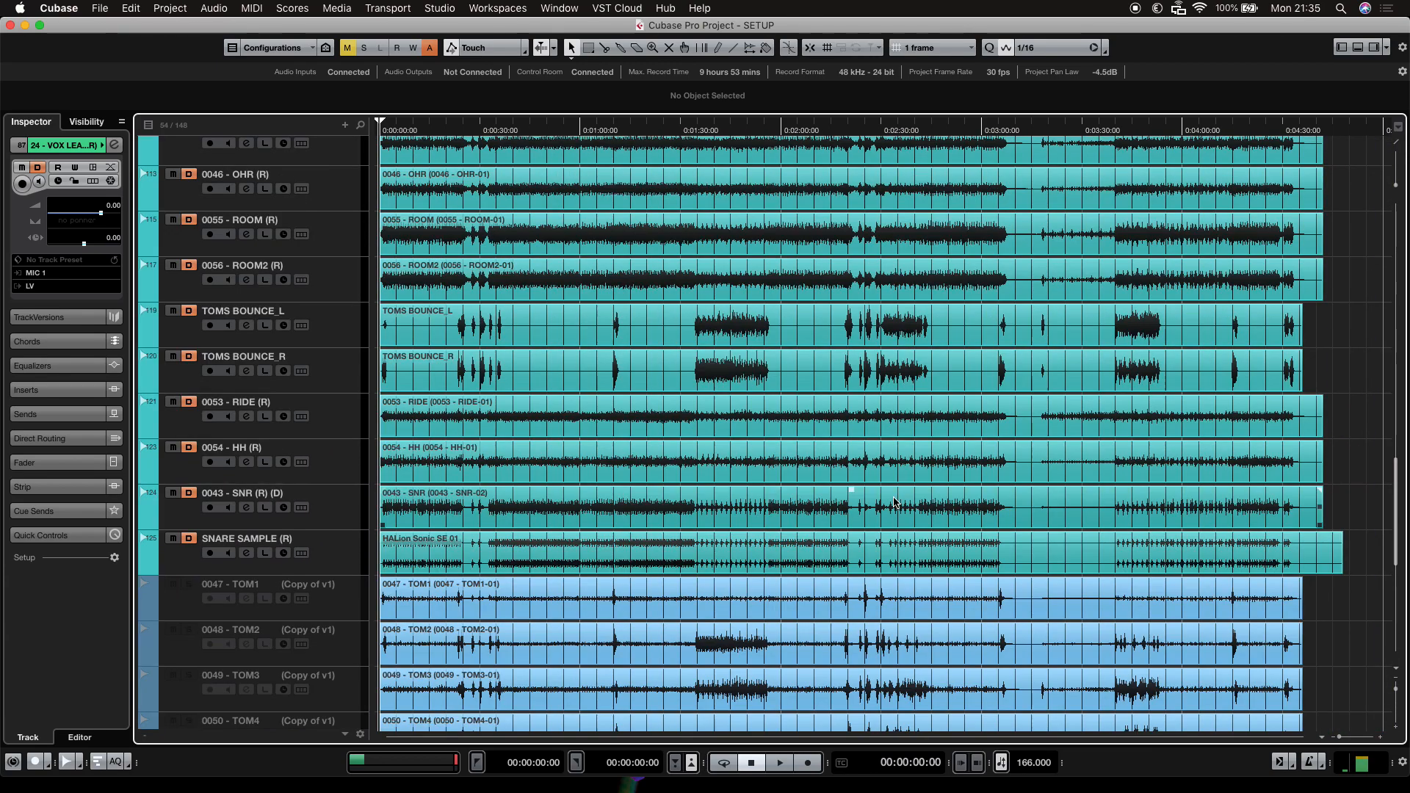
pyautogui.scroll(15, 895, 502)
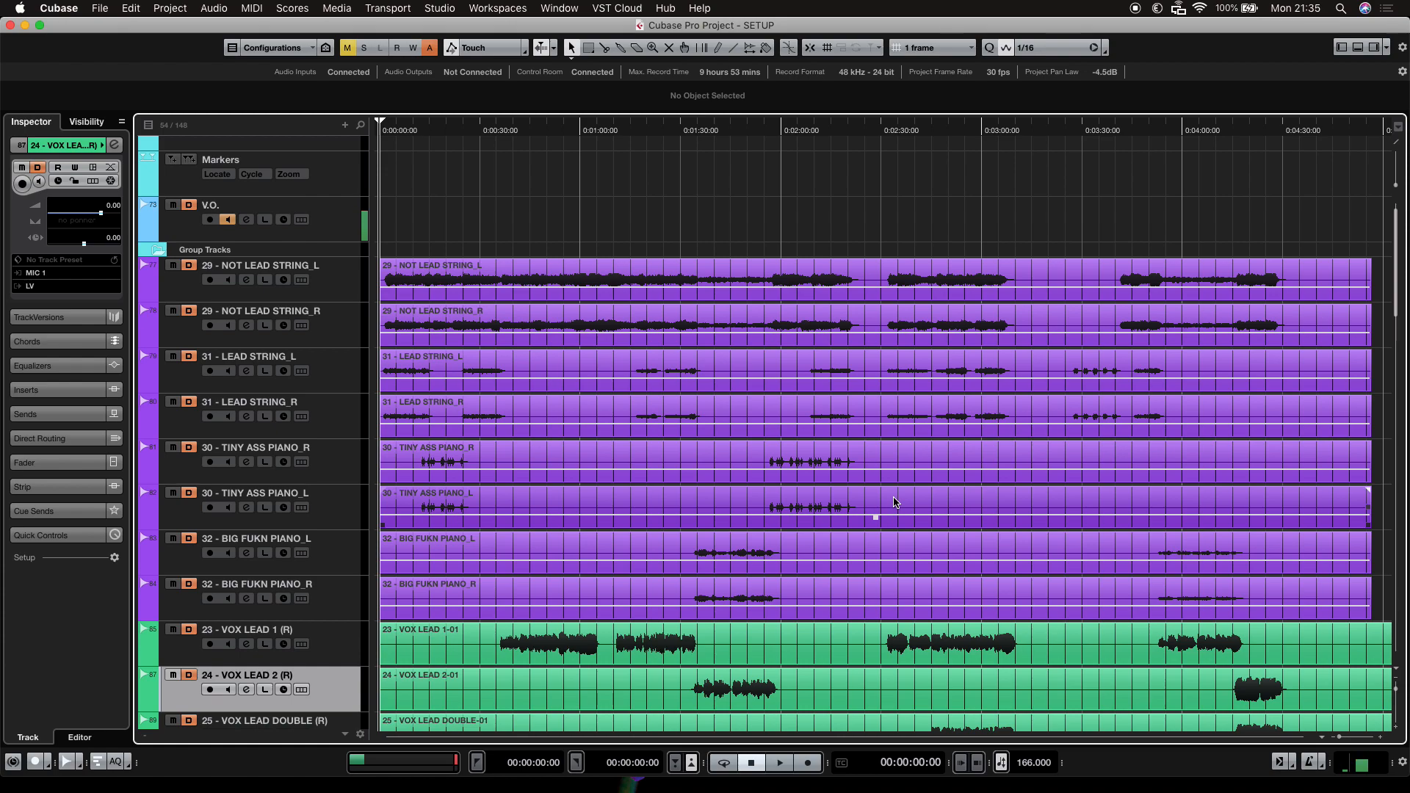
# Open the MixConsole with the insert racks, scroll back to the first channels, and select the LV channel.
pyautogui.press('F3')
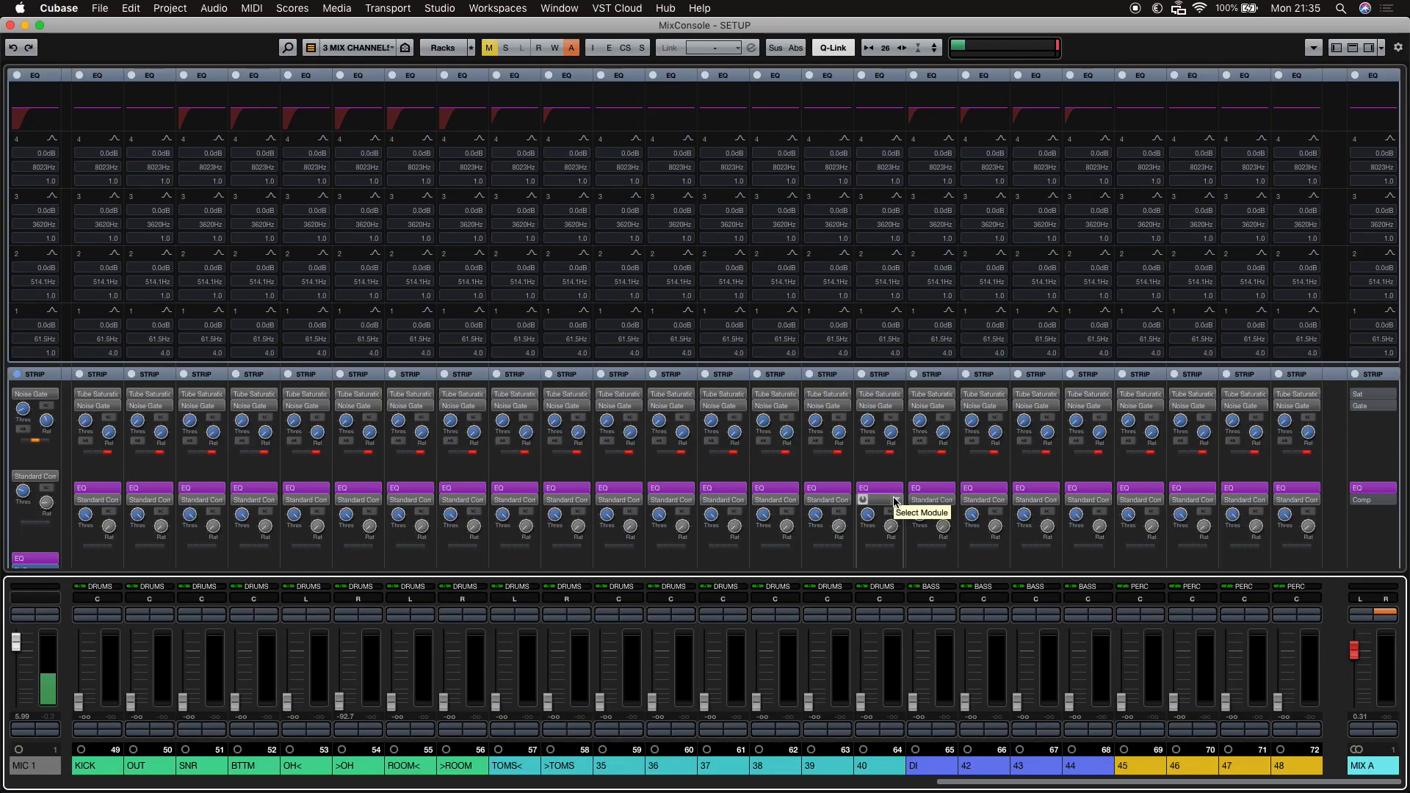
pyautogui.press('Left')
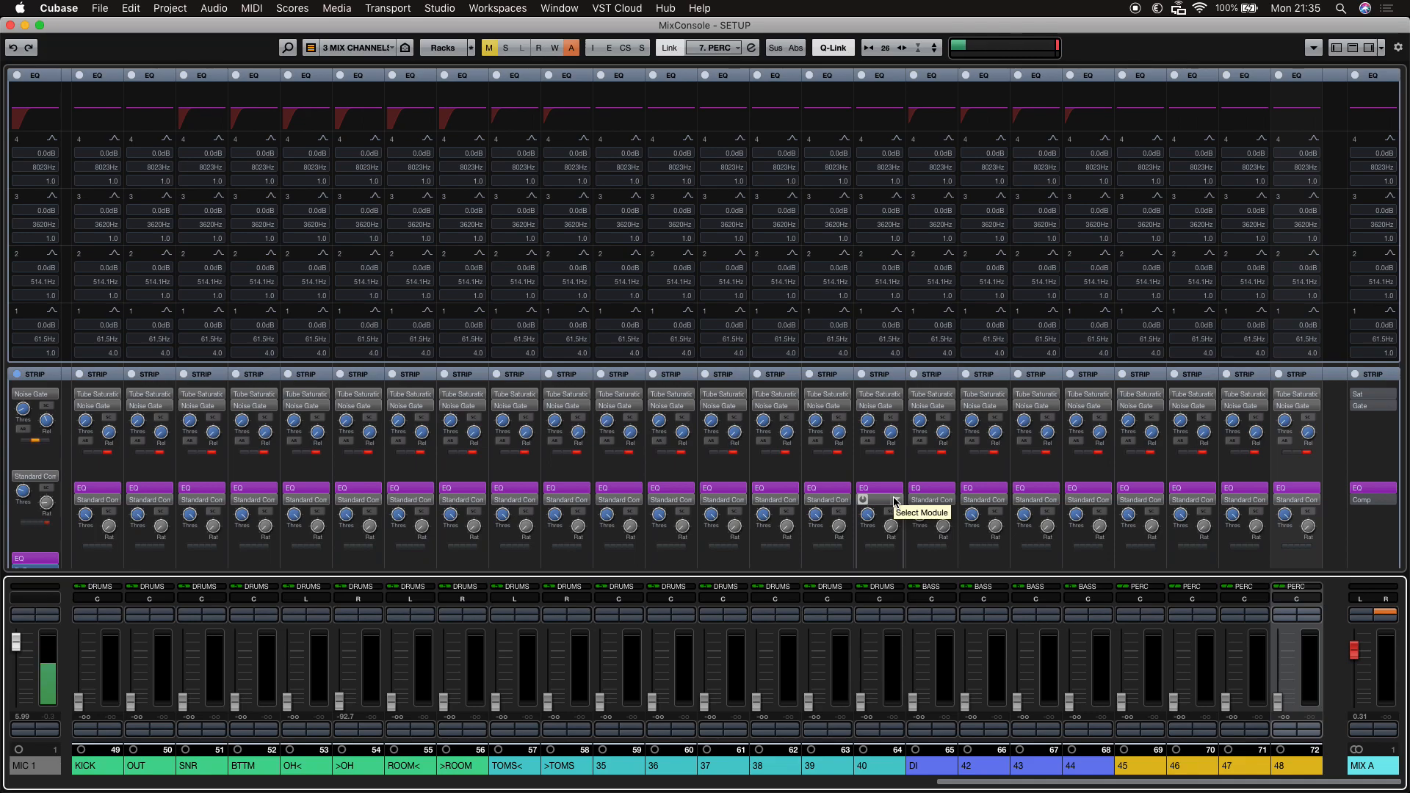
pyautogui.press('F3')
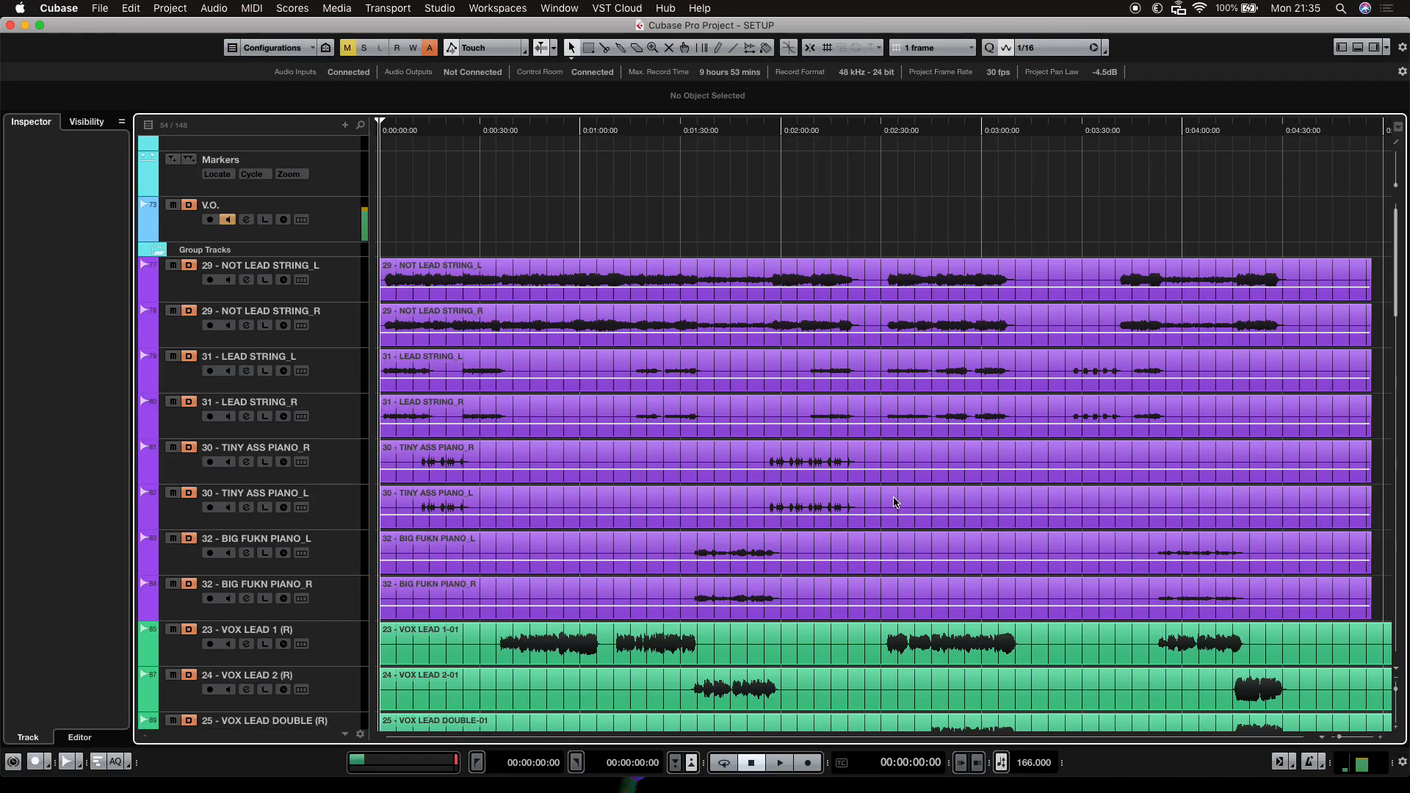
pyautogui.press('F3')
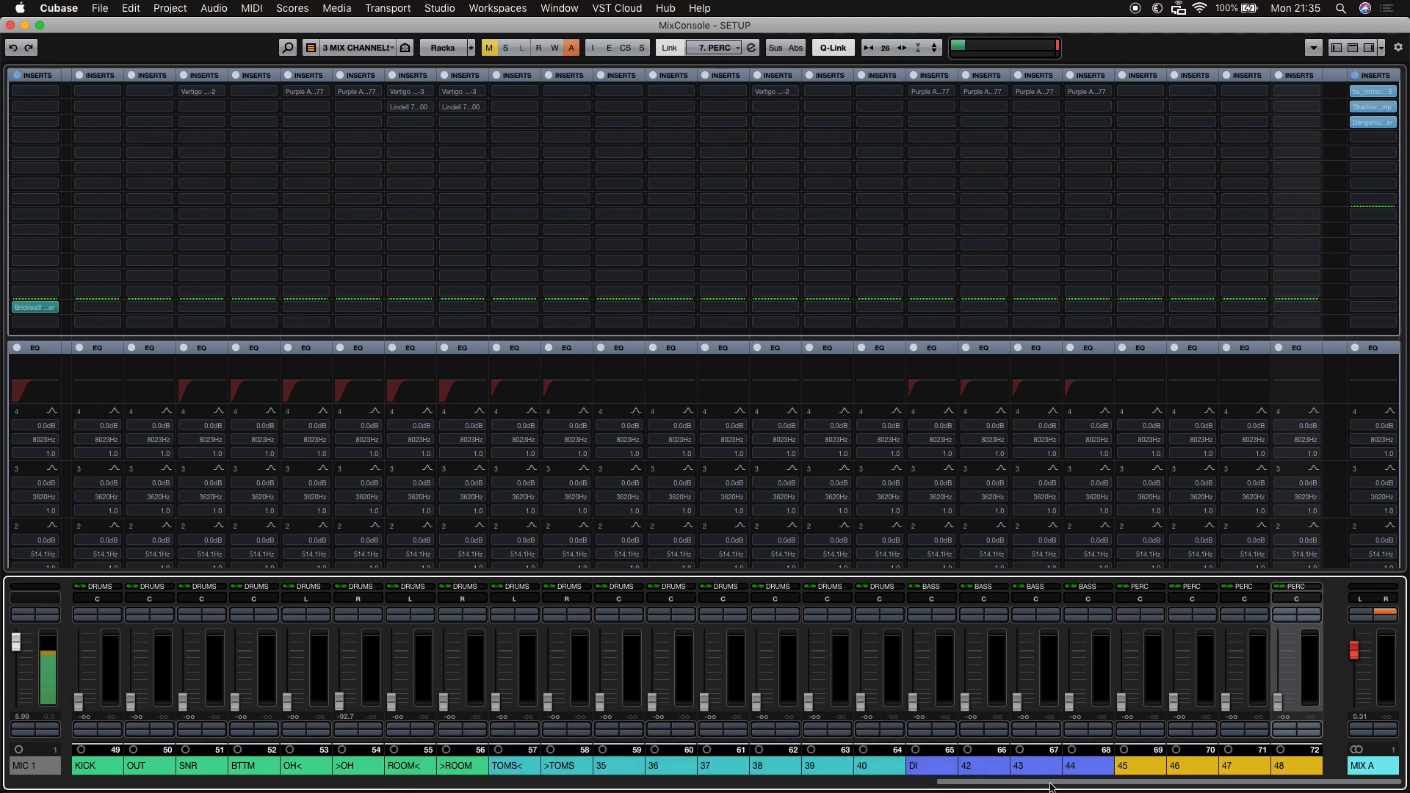
pyautogui.moveTo(1050, 785); pyautogui.dragTo(606, 735)
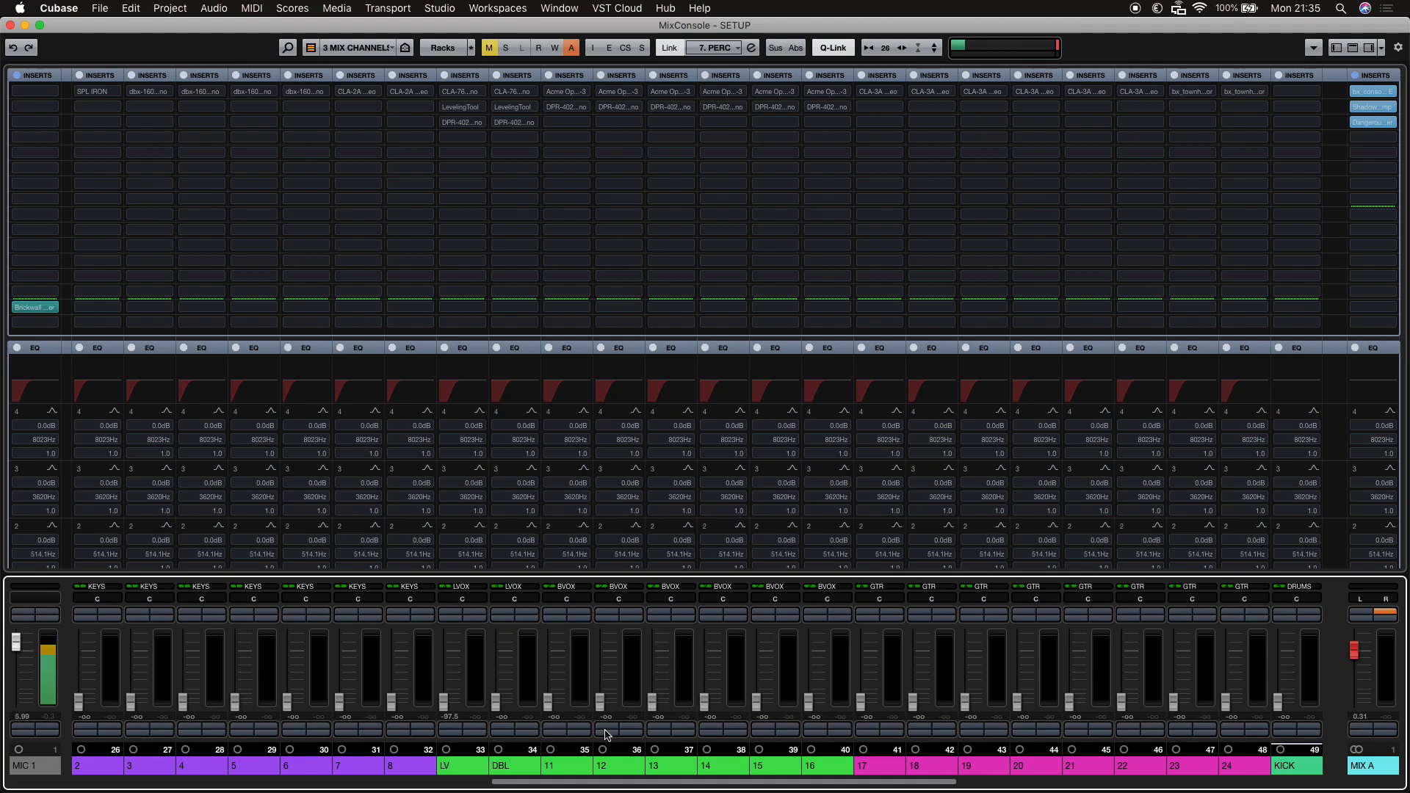
pyautogui.click(454, 765)
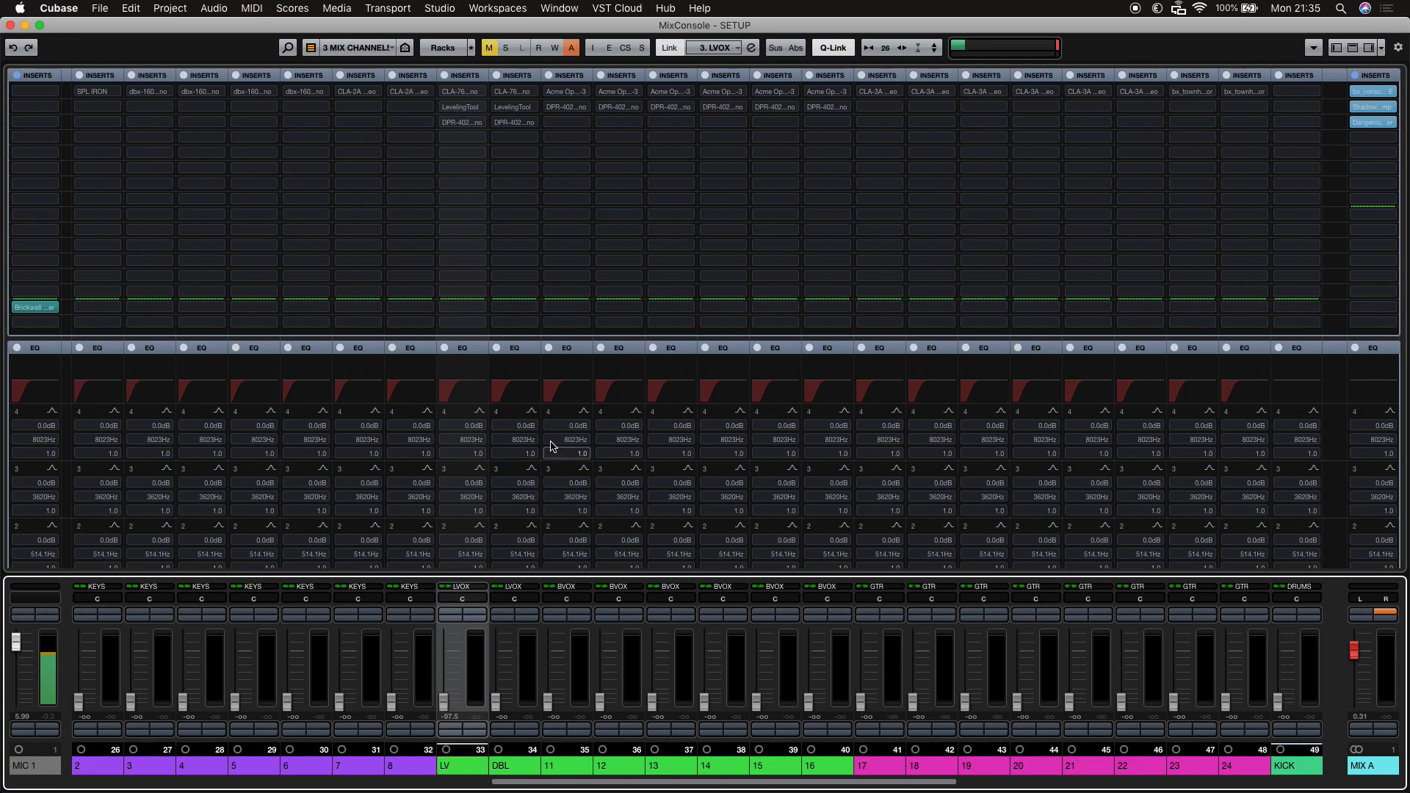
# Open and close the LV channel's CLA-76, LevelingTool and DPR-402 insert plugins to inspect their settings.
pyautogui.moveTo(465, 108)
pyautogui.click(463, 92)
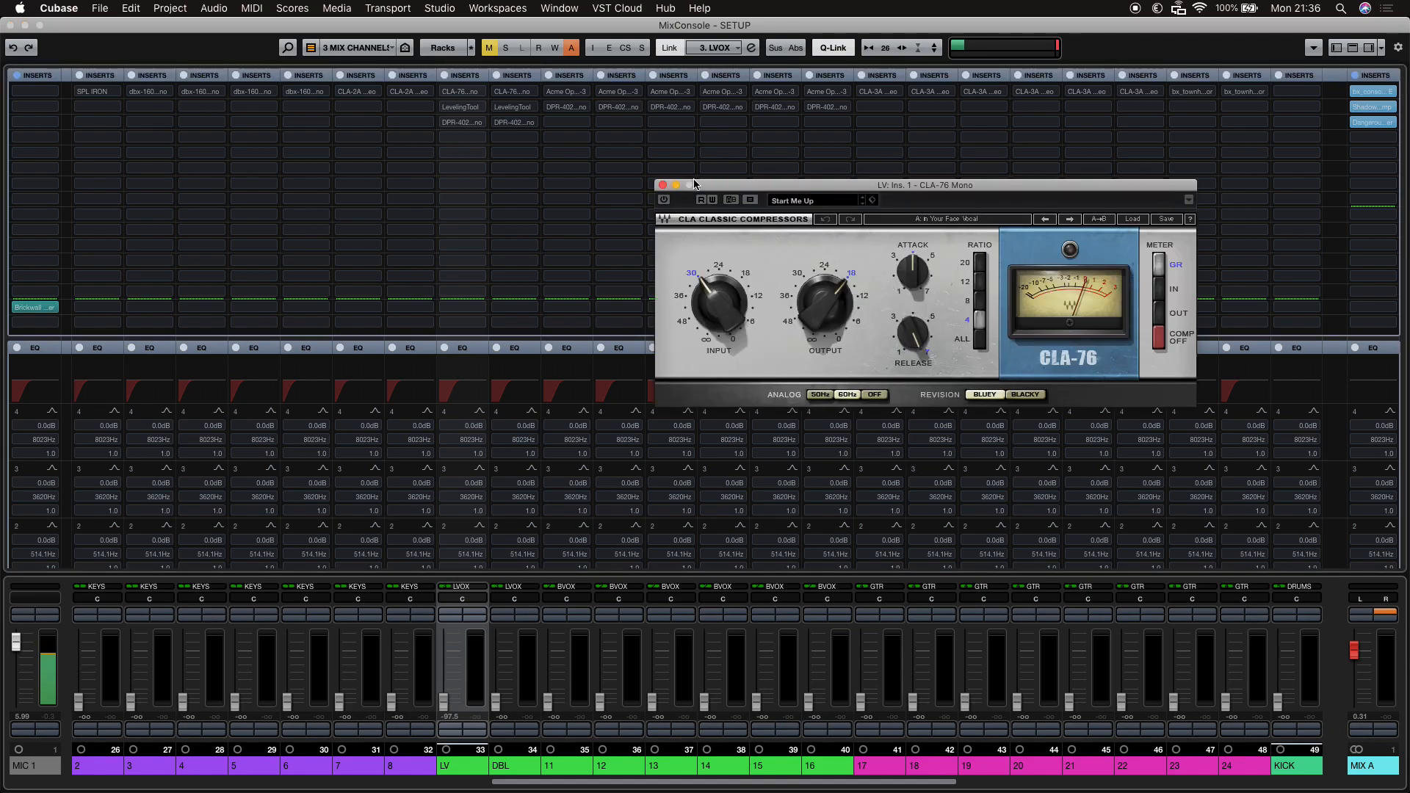
pyautogui.click(663, 185)
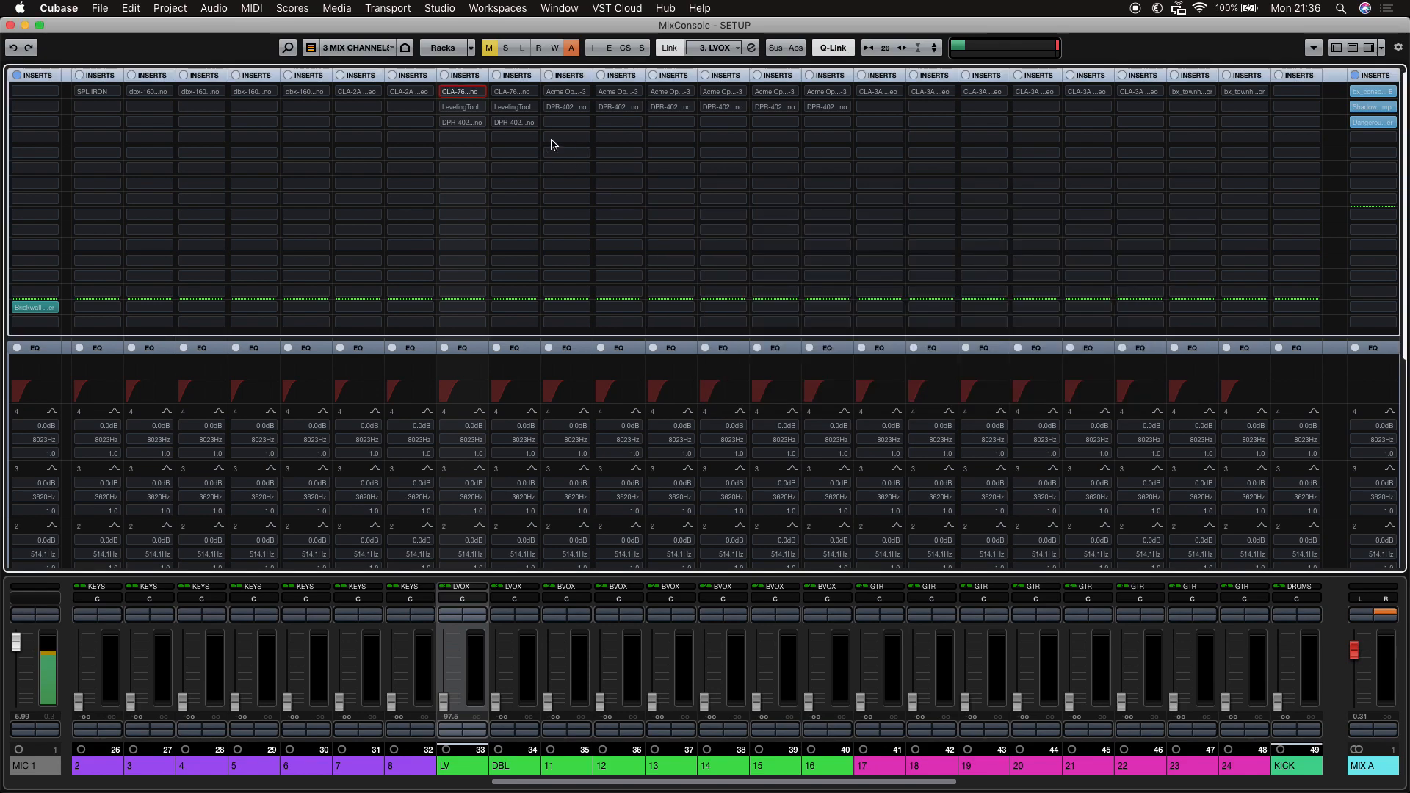
pyautogui.click(462, 107)
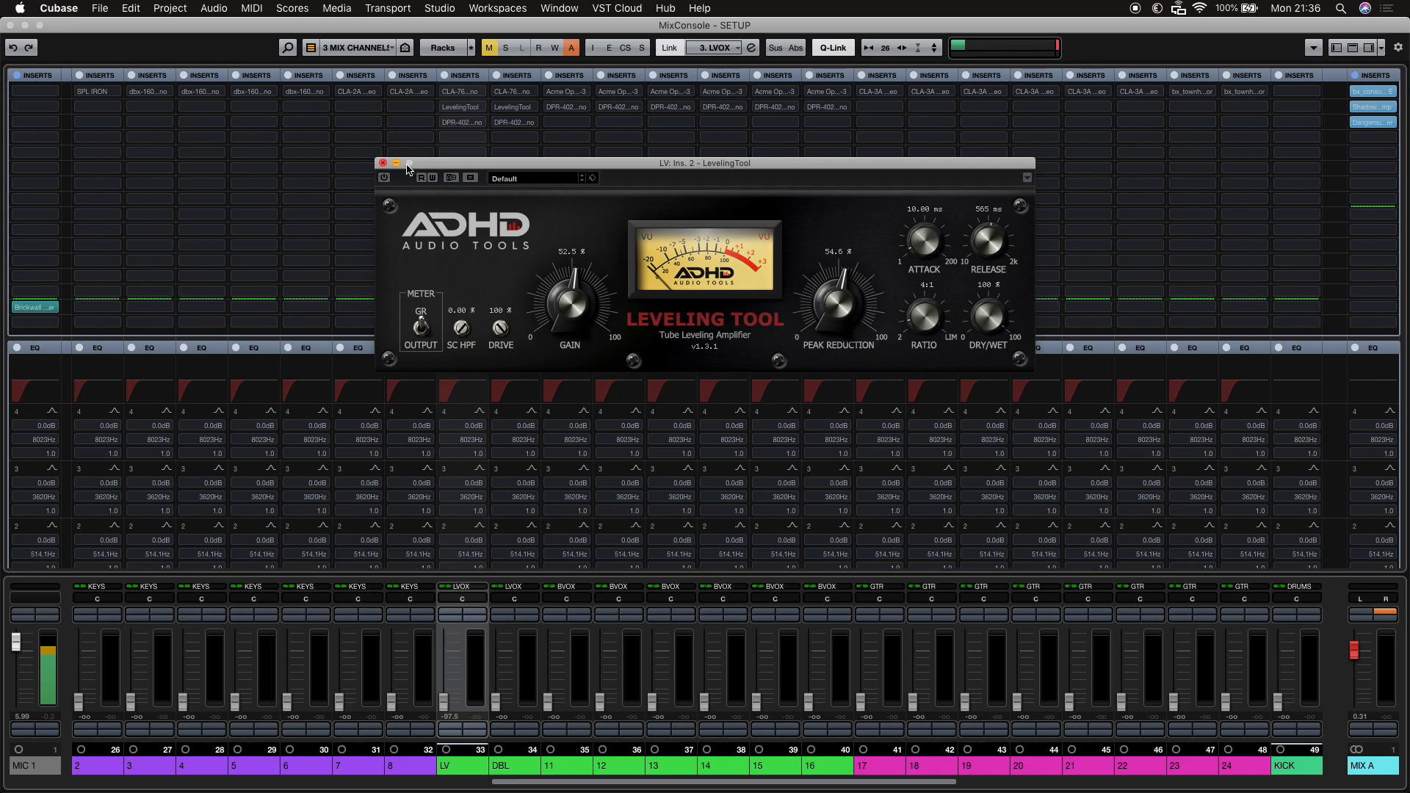
pyautogui.click(383, 163)
pyautogui.click(461, 122)
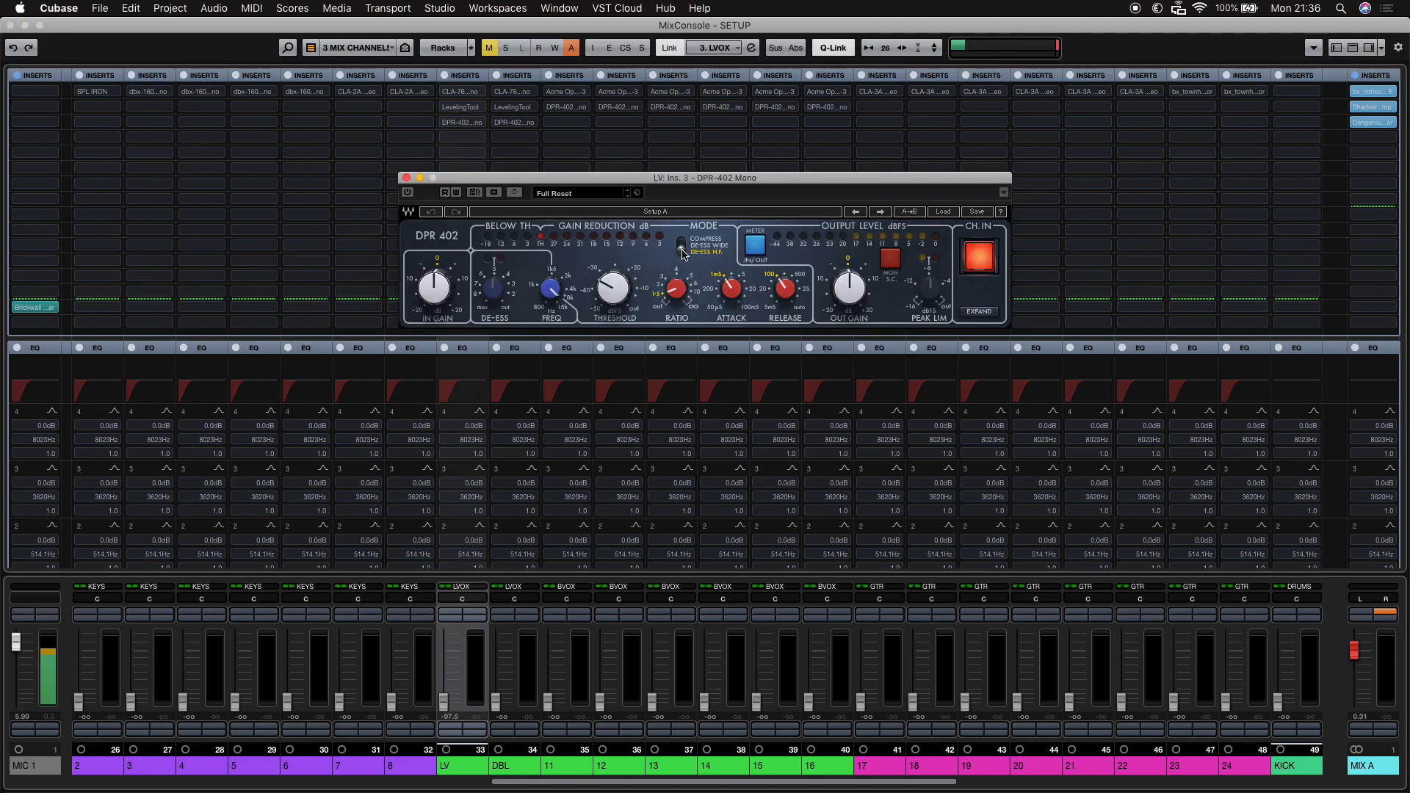
pyautogui.click(406, 179)
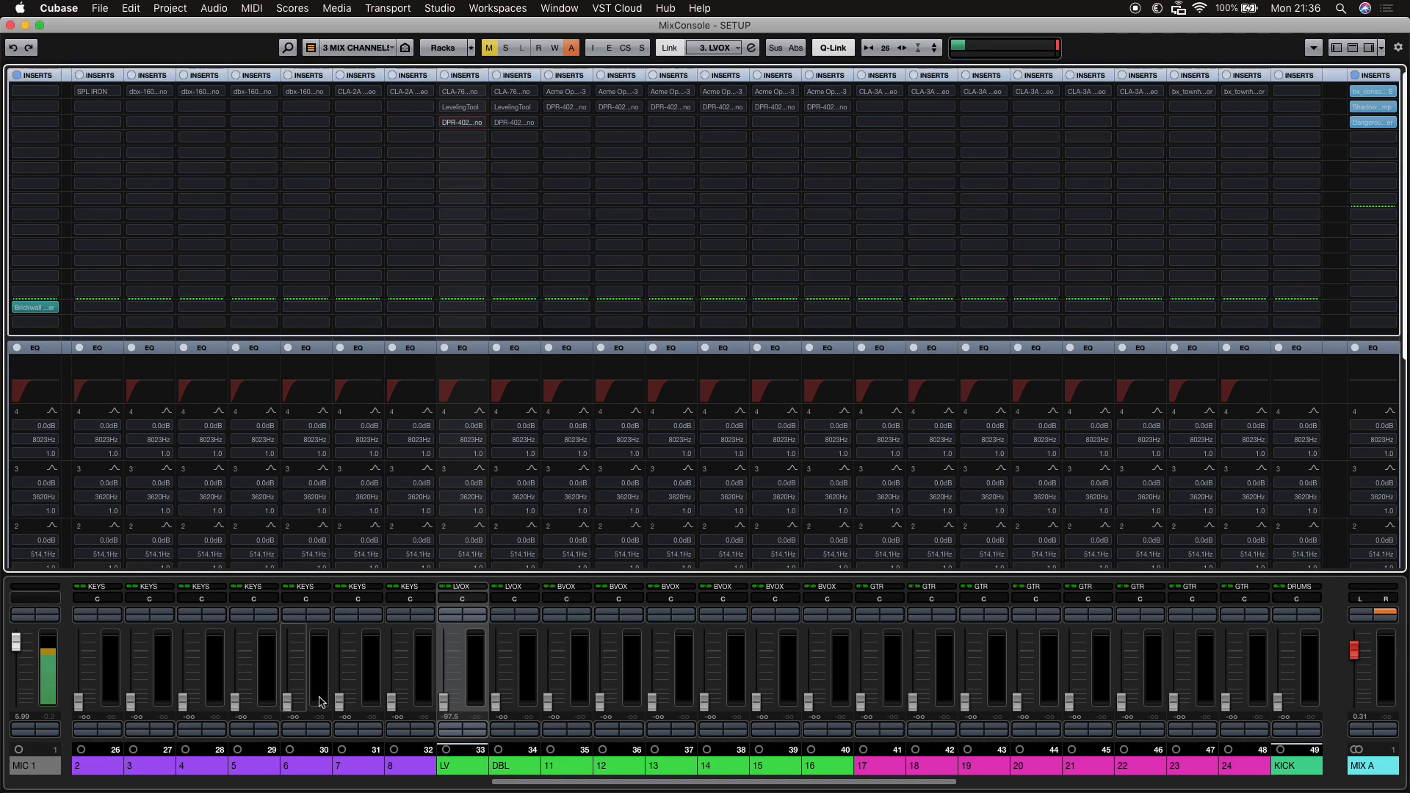
# Scroll through the MixConsole channels, from the drums and bass over to the effect returns and group buses.
pyautogui.moveTo(538, 782); pyautogui.dragTo(1042, 743)
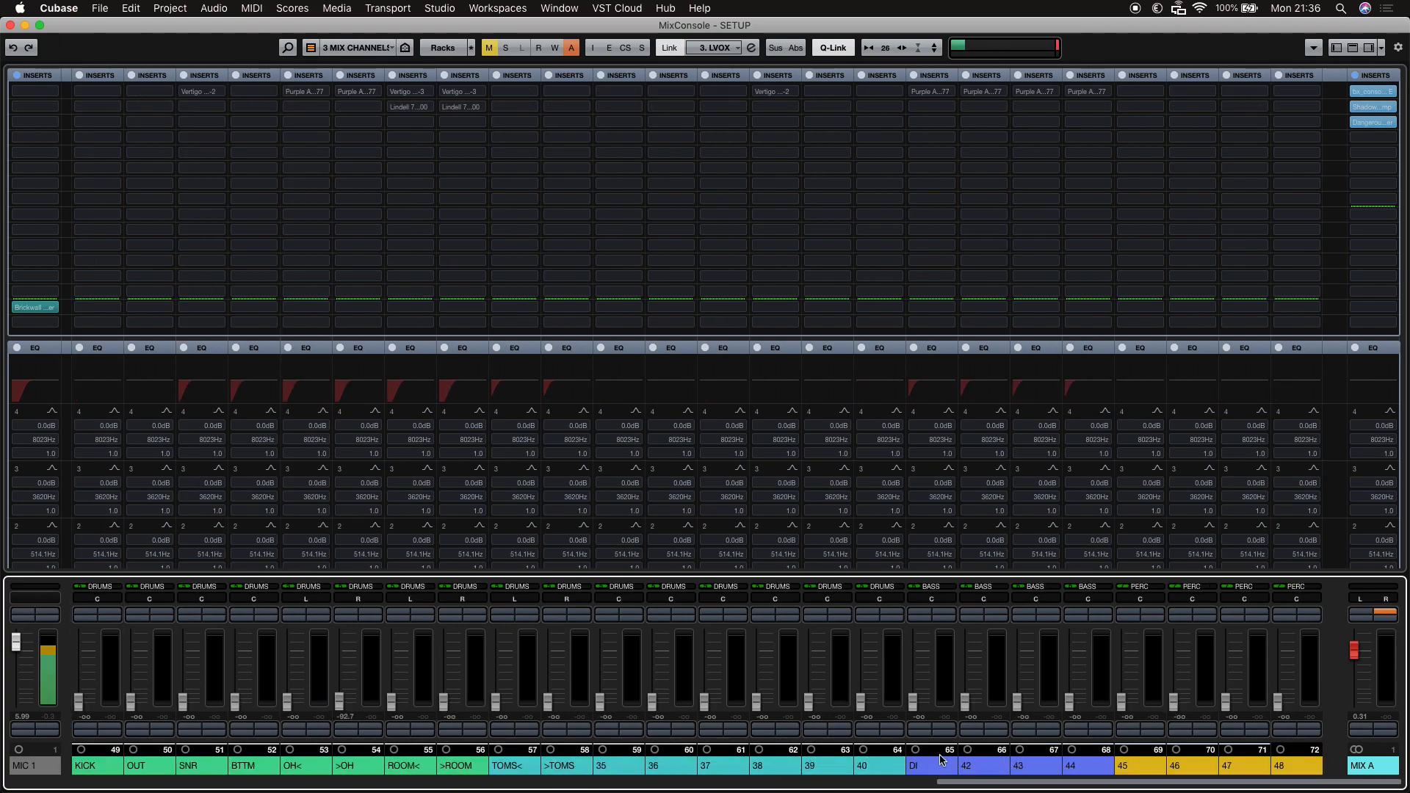
pyautogui.hscroll(-10, 951, 760)
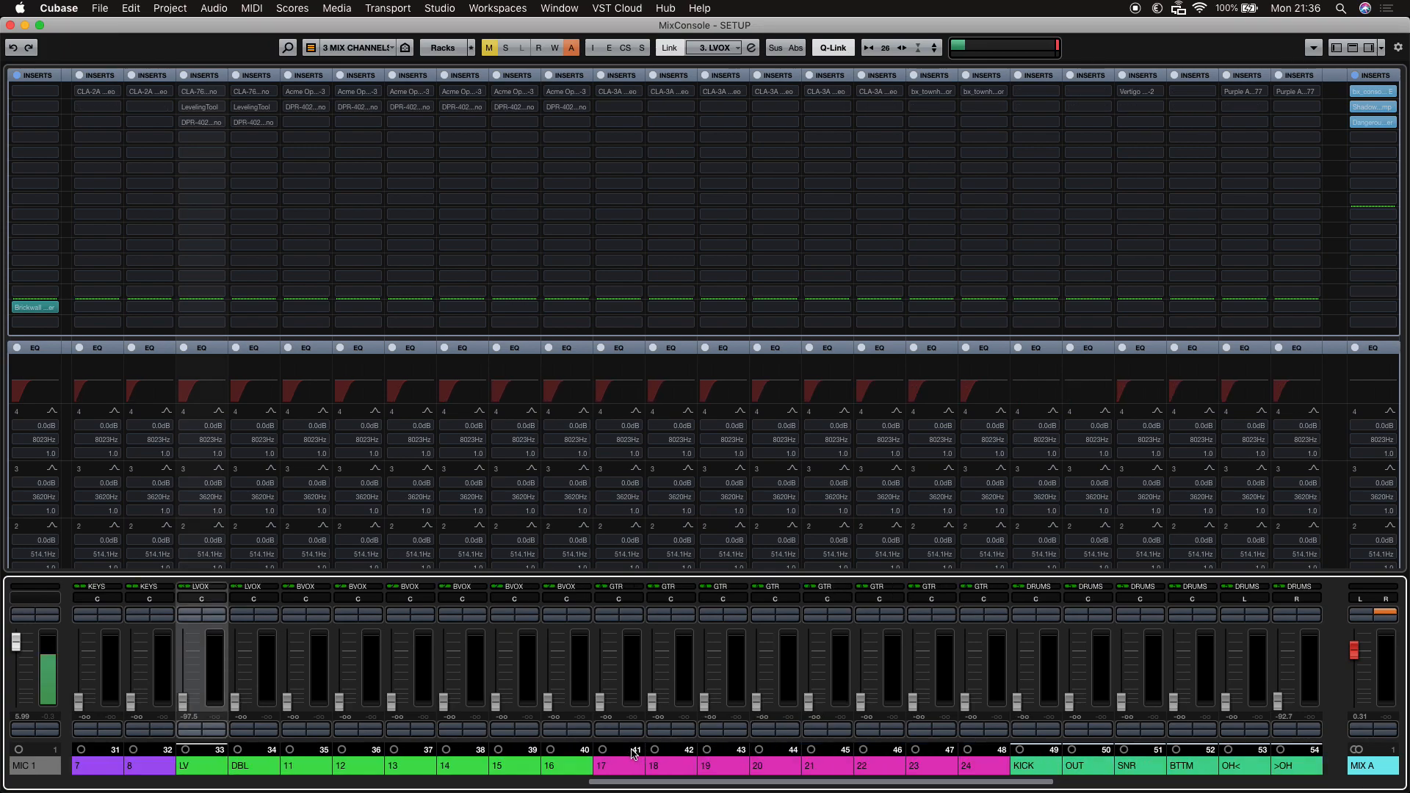
pyautogui.hscroll(-5, 636, 754)
pyautogui.hscroll(-12, 465, 750)
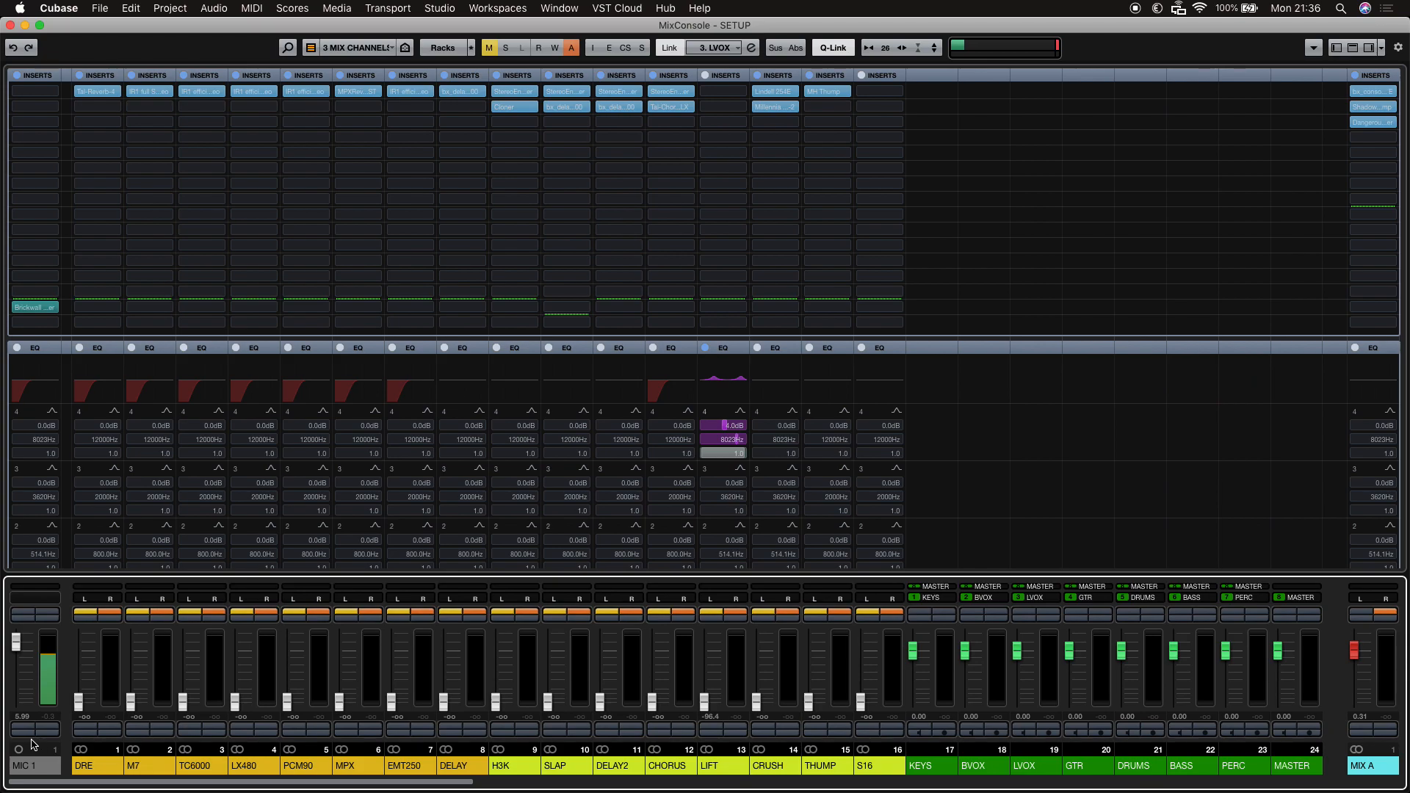
pyautogui.hscroll(2, 37, 760)
pyautogui.hscroll(-2, 45, 776)
pyautogui.moveTo(44, 777); pyautogui.dragTo(1126, 665)
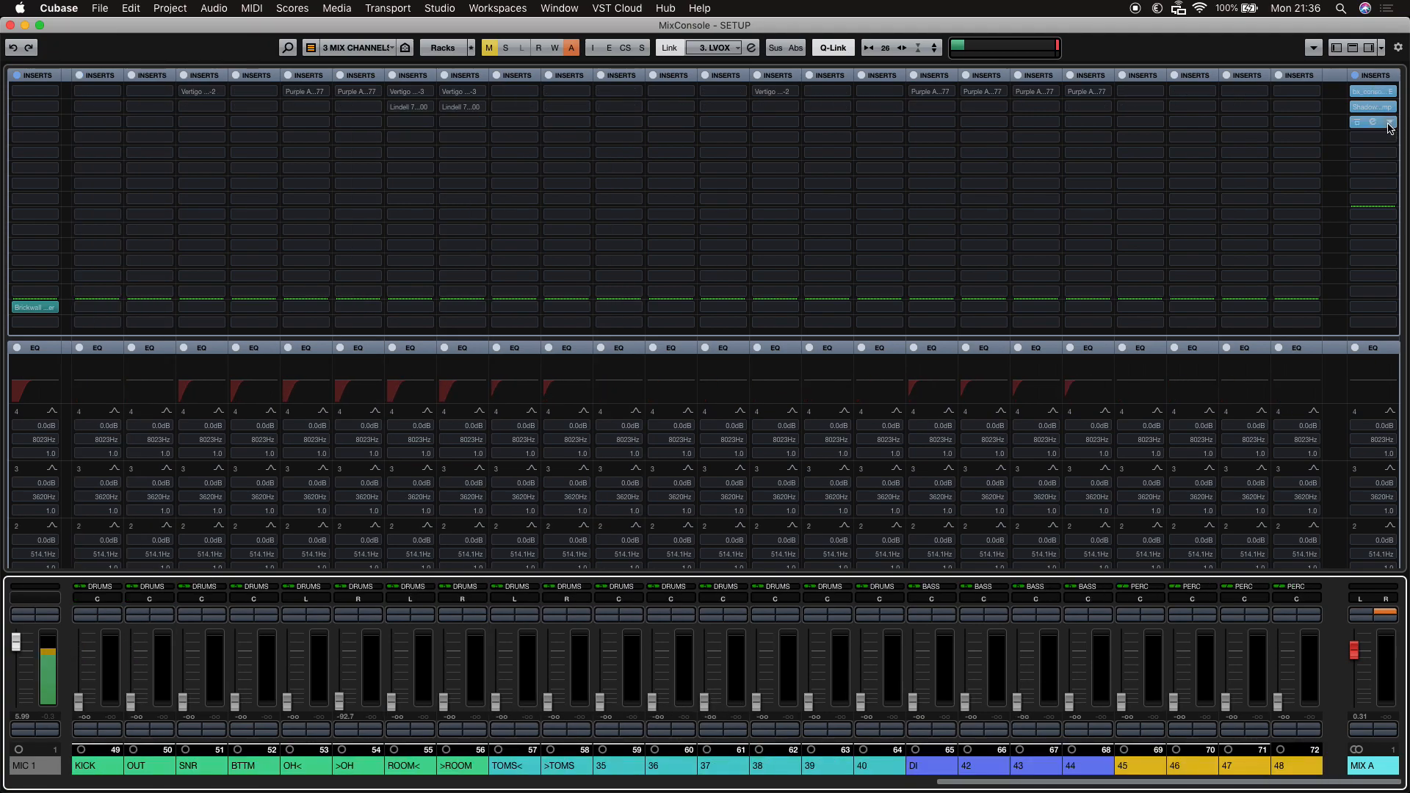
# Open and close the MIX A channel's bx_console SSL 4000 E and Shadow Hills Class A Mastering Comp inserts.
pyautogui.click(1373, 94)
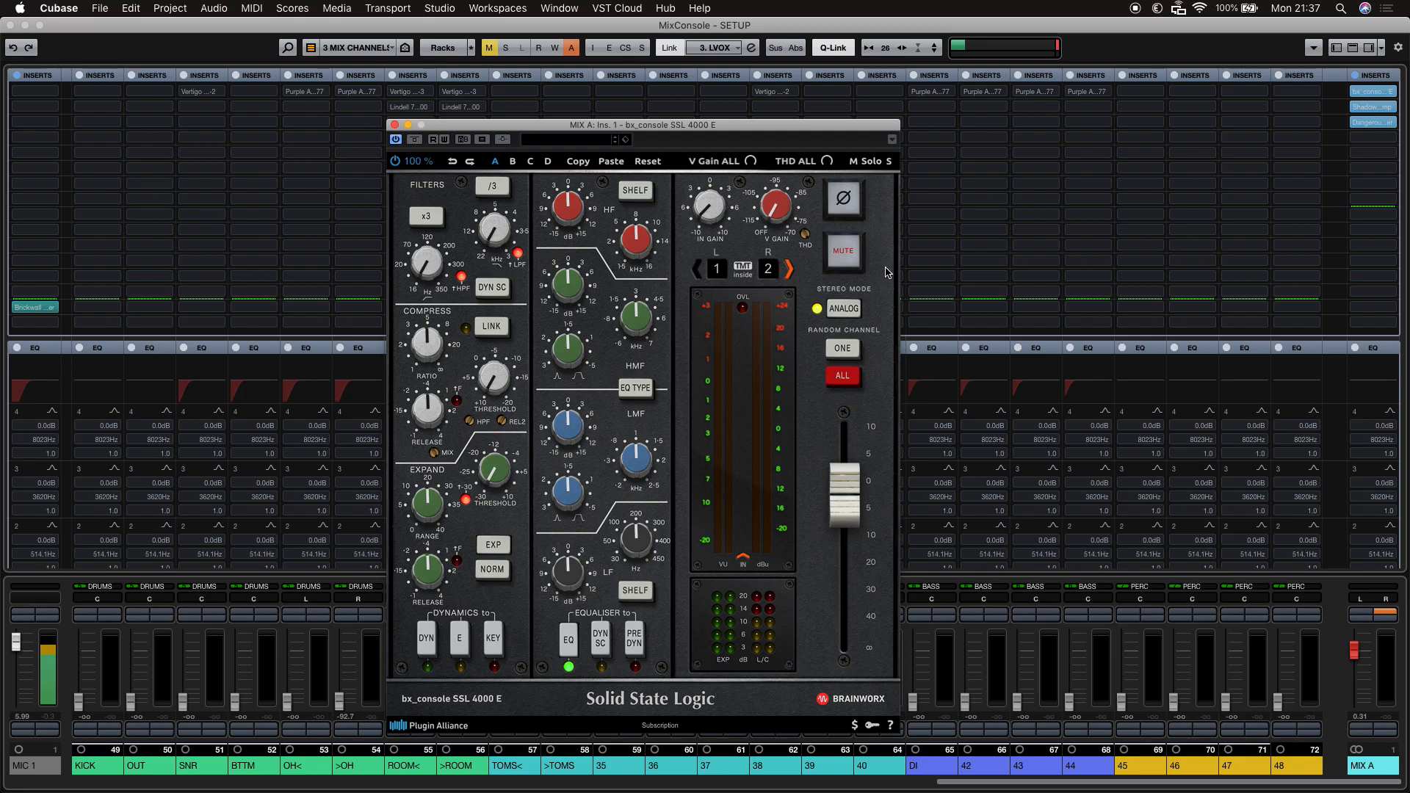
pyautogui.moveTo(805, 235)
pyautogui.mouseDown()
pyautogui.moveTo(800, 275)
pyautogui.moveTo(814, 204)
pyautogui.moveTo(806, 265)
pyautogui.moveTo(811, 226)
pyautogui.moveTo(809, 242)
pyautogui.mouseUp()
pyautogui.moveTo(709, 213)
pyautogui.press('super+w')
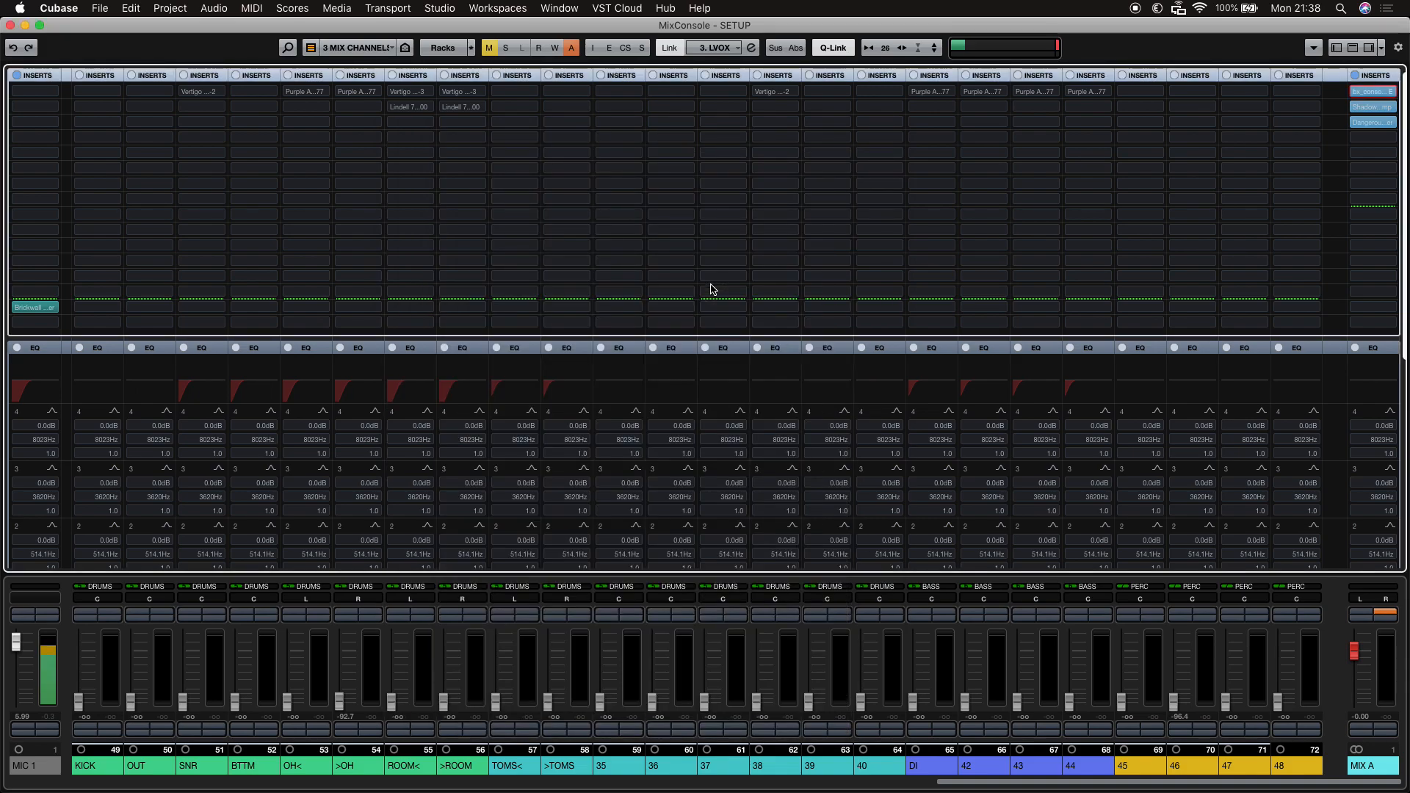
pyautogui.click(1372, 106)
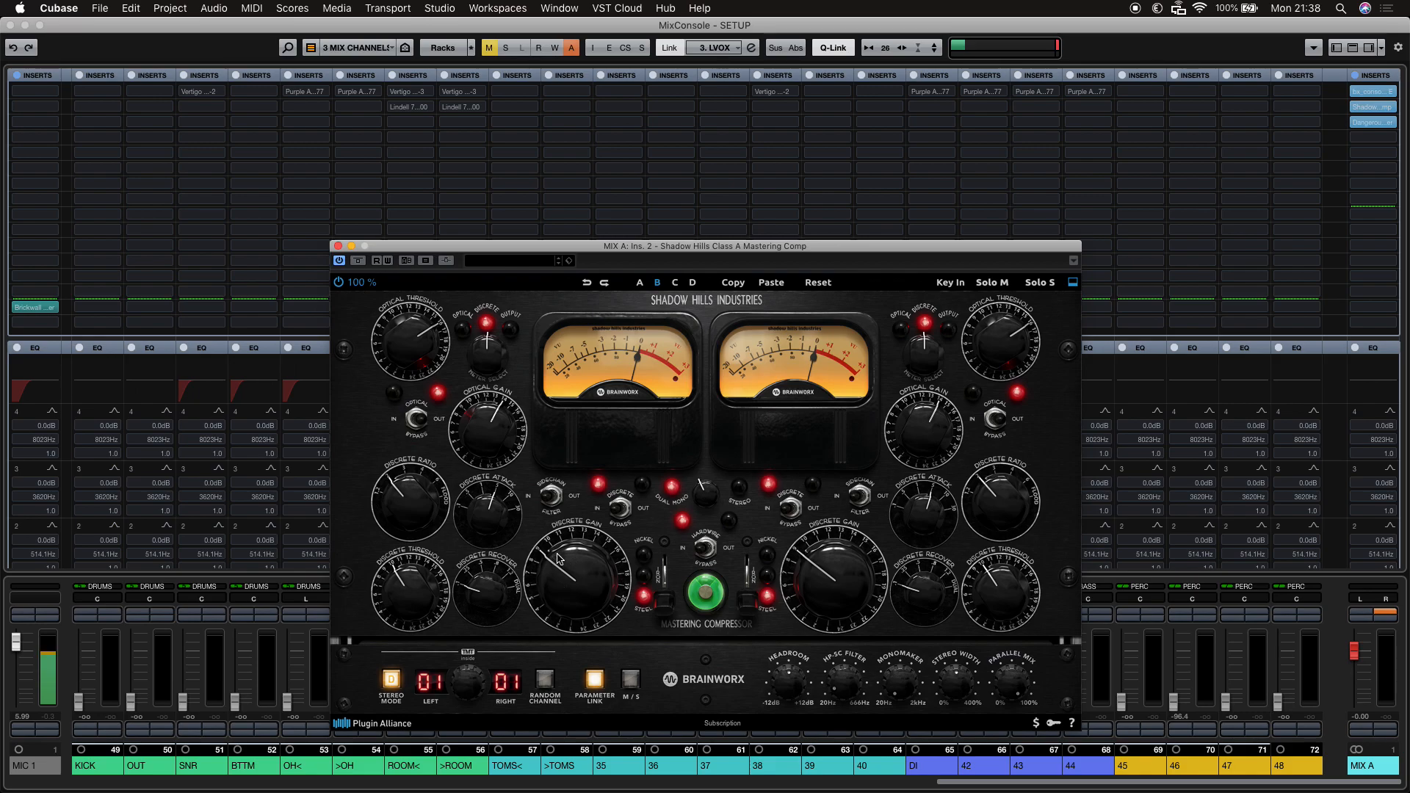
pyautogui.click(338, 246)
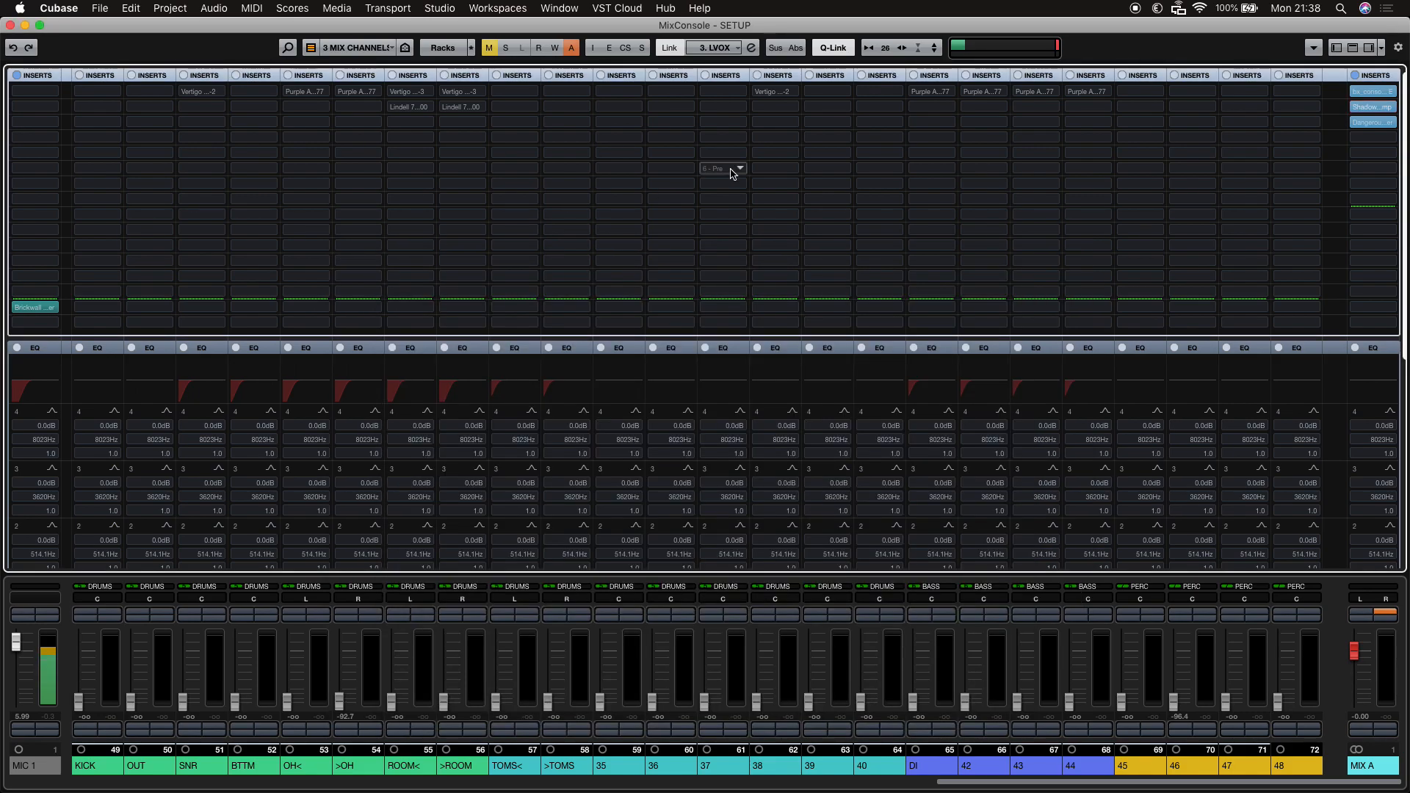
# Return to the project window, scroll through the track list and select the 23 - VOX LEAD 1 (R) track.
pyautogui.press('F3')
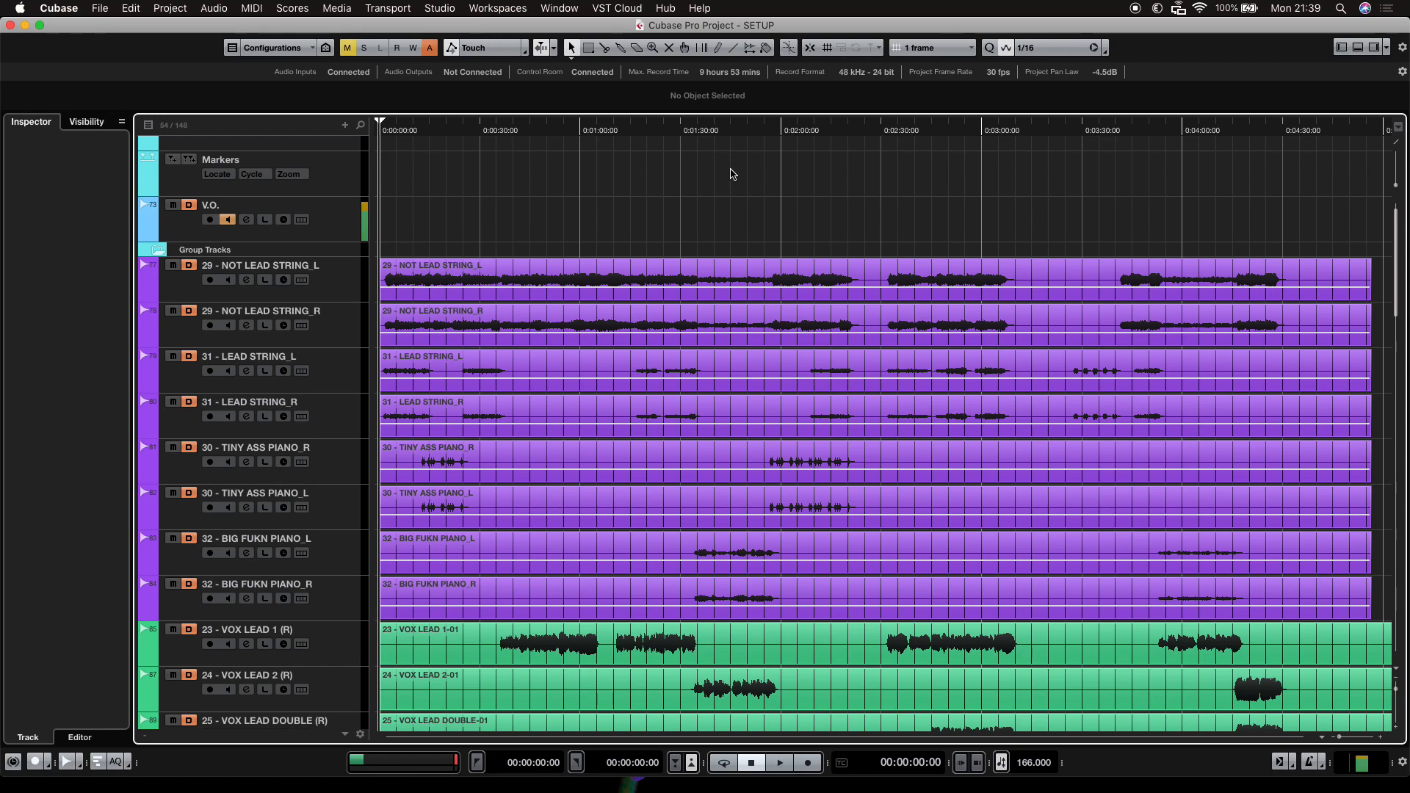
pyautogui.scroll(-10, 718, 316)
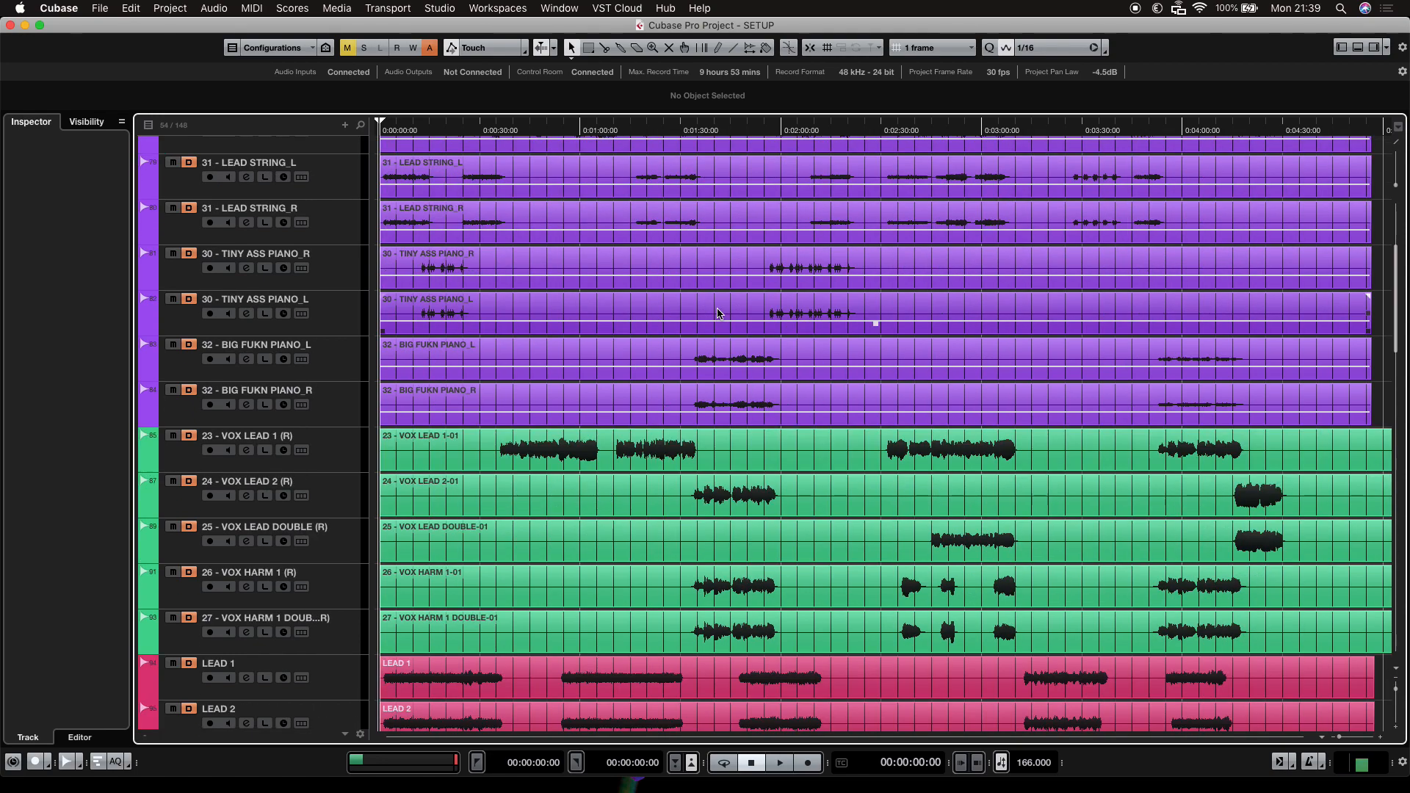
pyautogui.scroll(2, 718, 316)
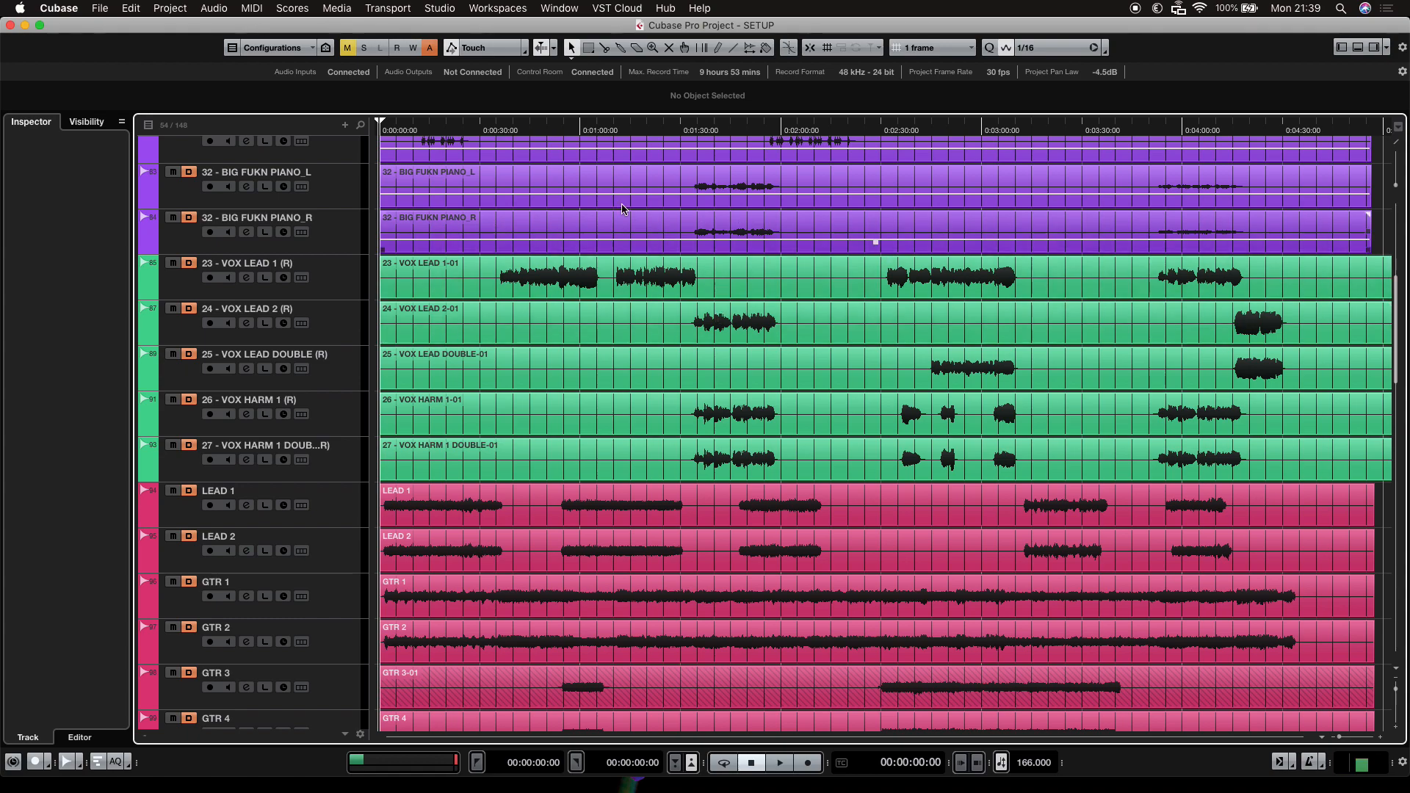
pyautogui.click(346, 284)
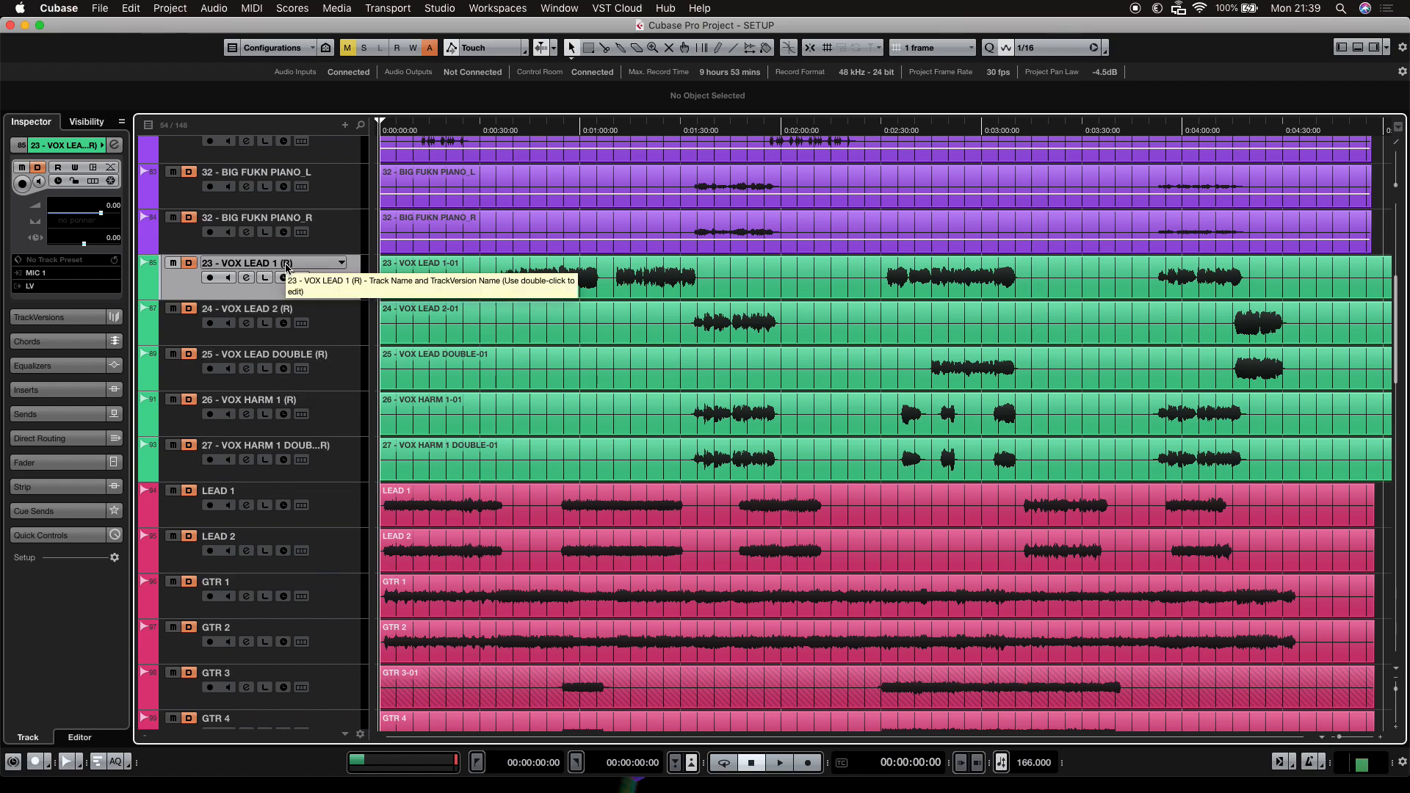
pyautogui.scroll(-15, 339, 301)
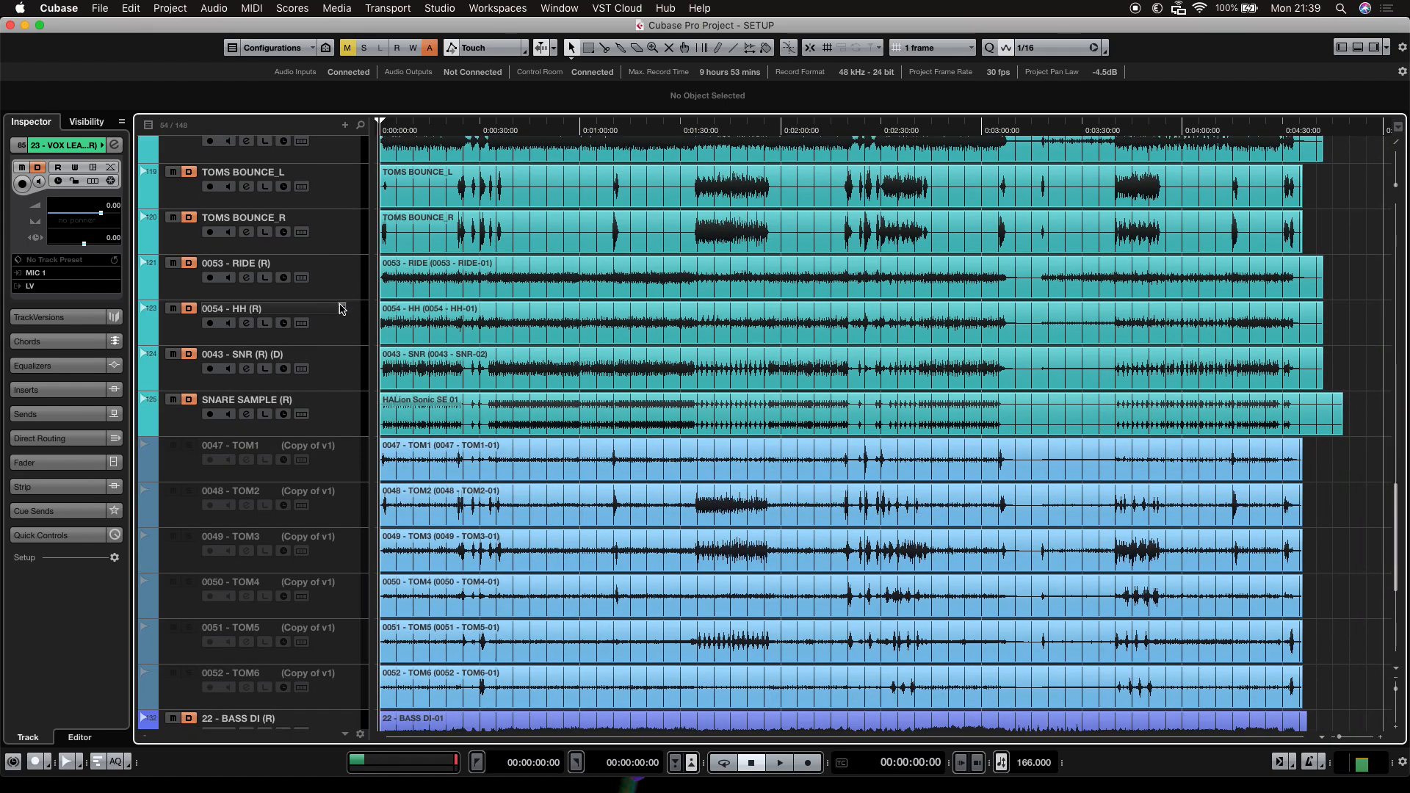
pyautogui.scroll(10, 335, 376)
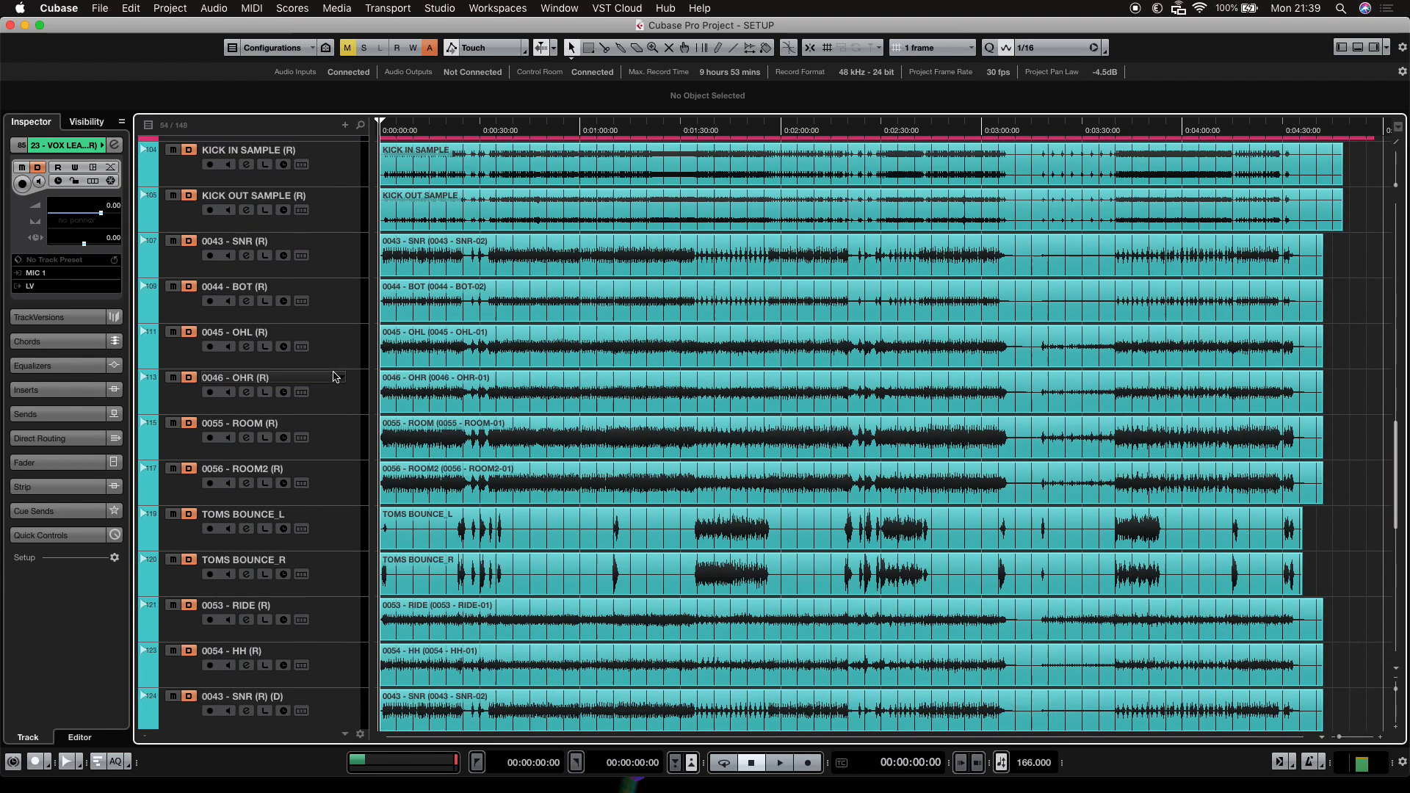
pyautogui.scroll(8, 334, 377)
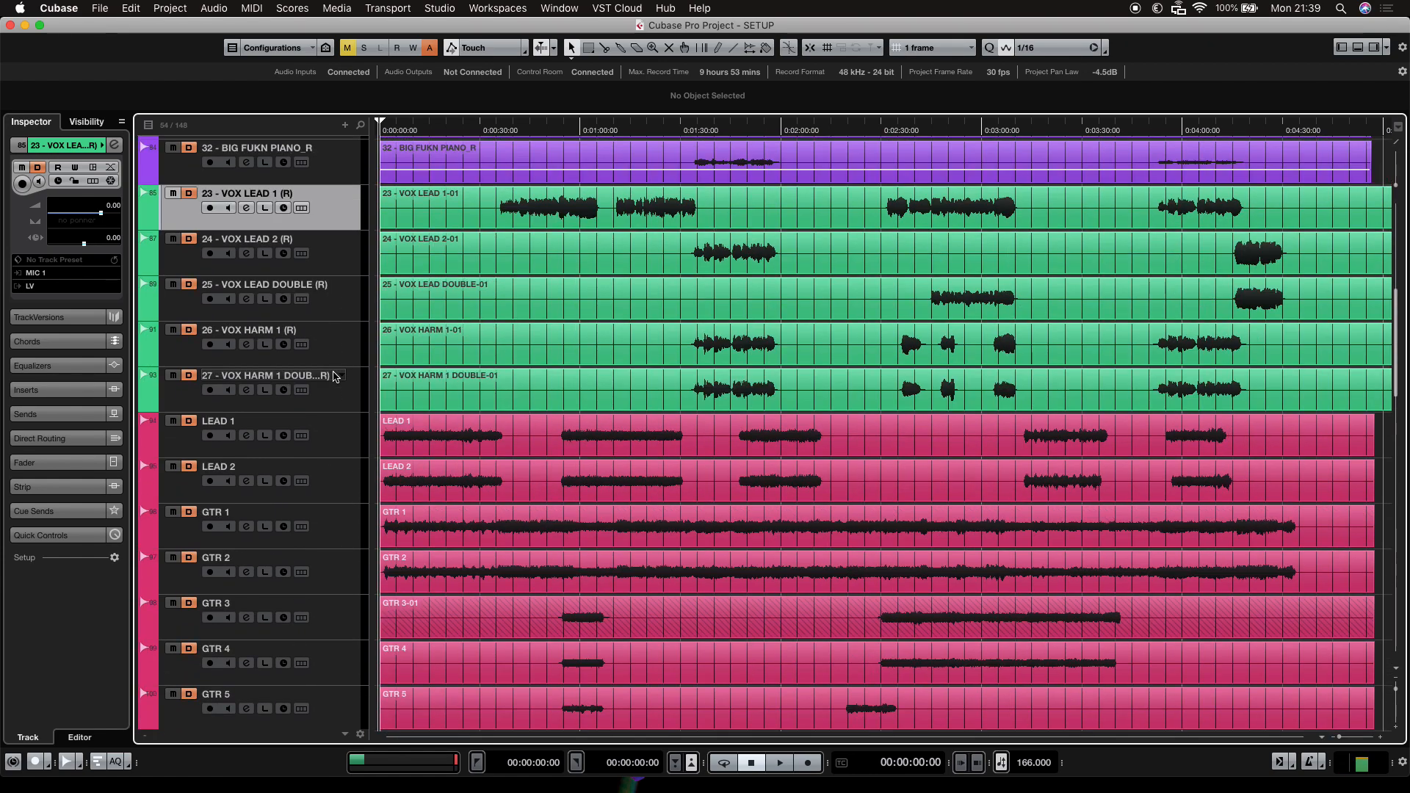
pyautogui.scroll(1, 334, 377)
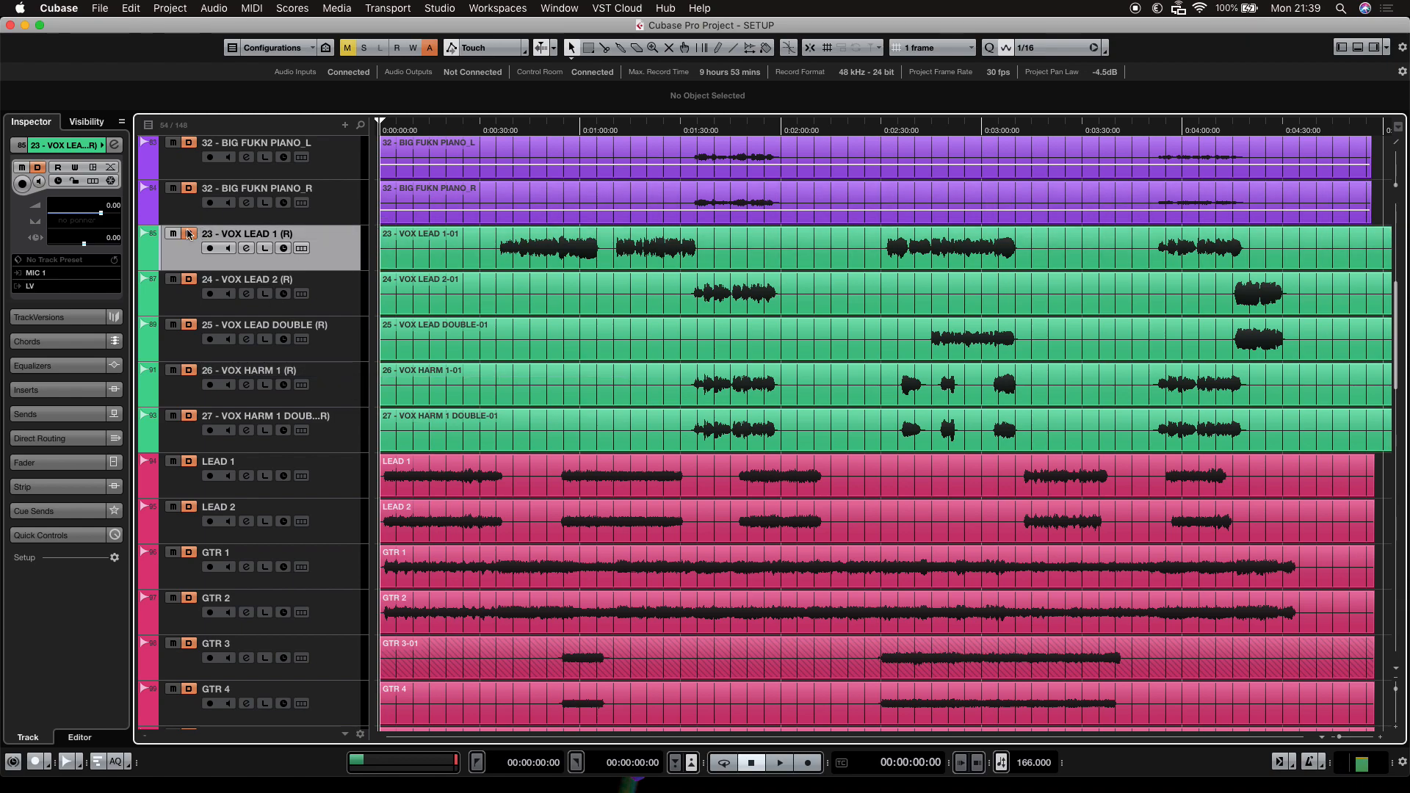
# Make the hidden 24 - VOX LEAD 2 track visible in the project and enable it.
pyautogui.click(86, 121)
pyautogui.scroll(-15, 57, 307)
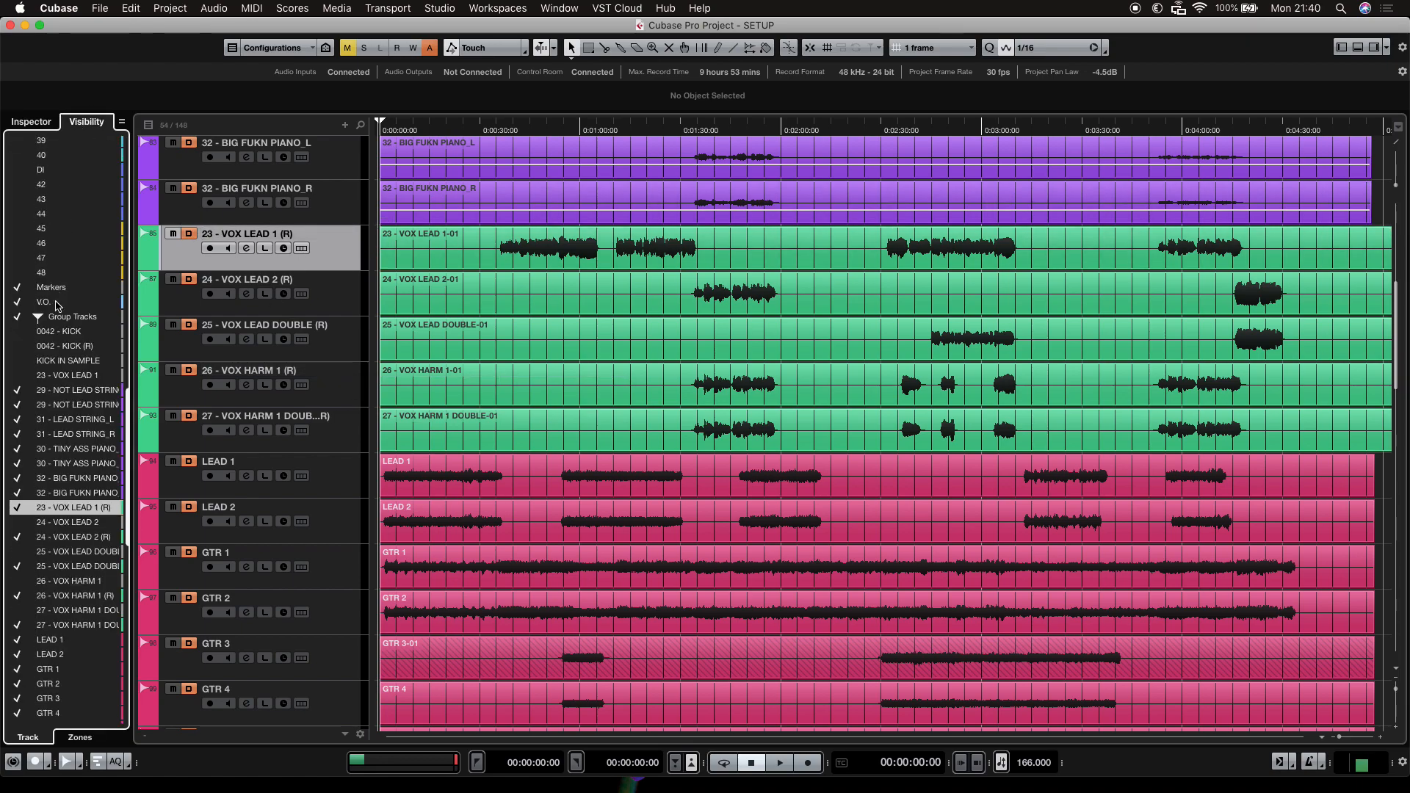
pyautogui.click(49, 376)
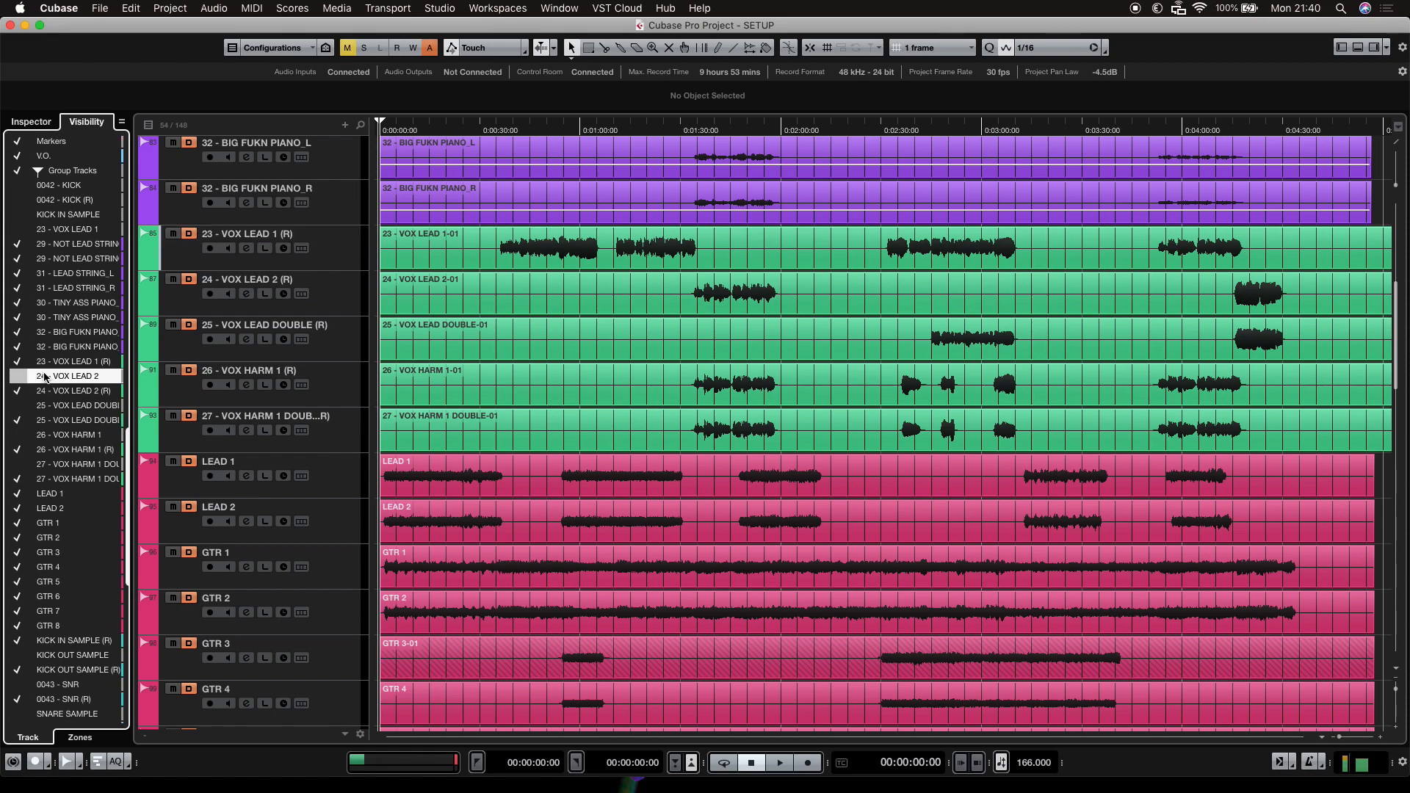
pyautogui.click(20, 377)
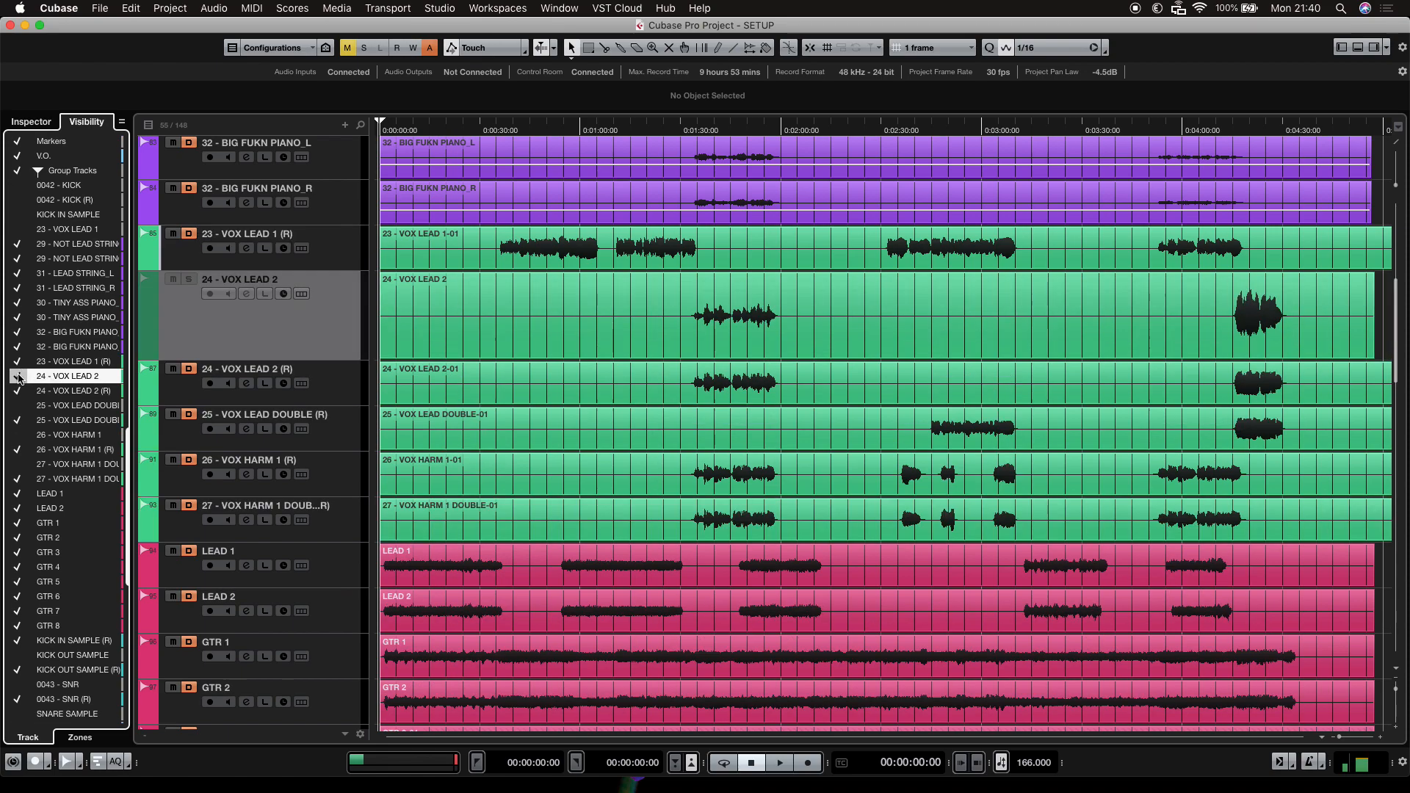
pyautogui.rightClick(304, 336)
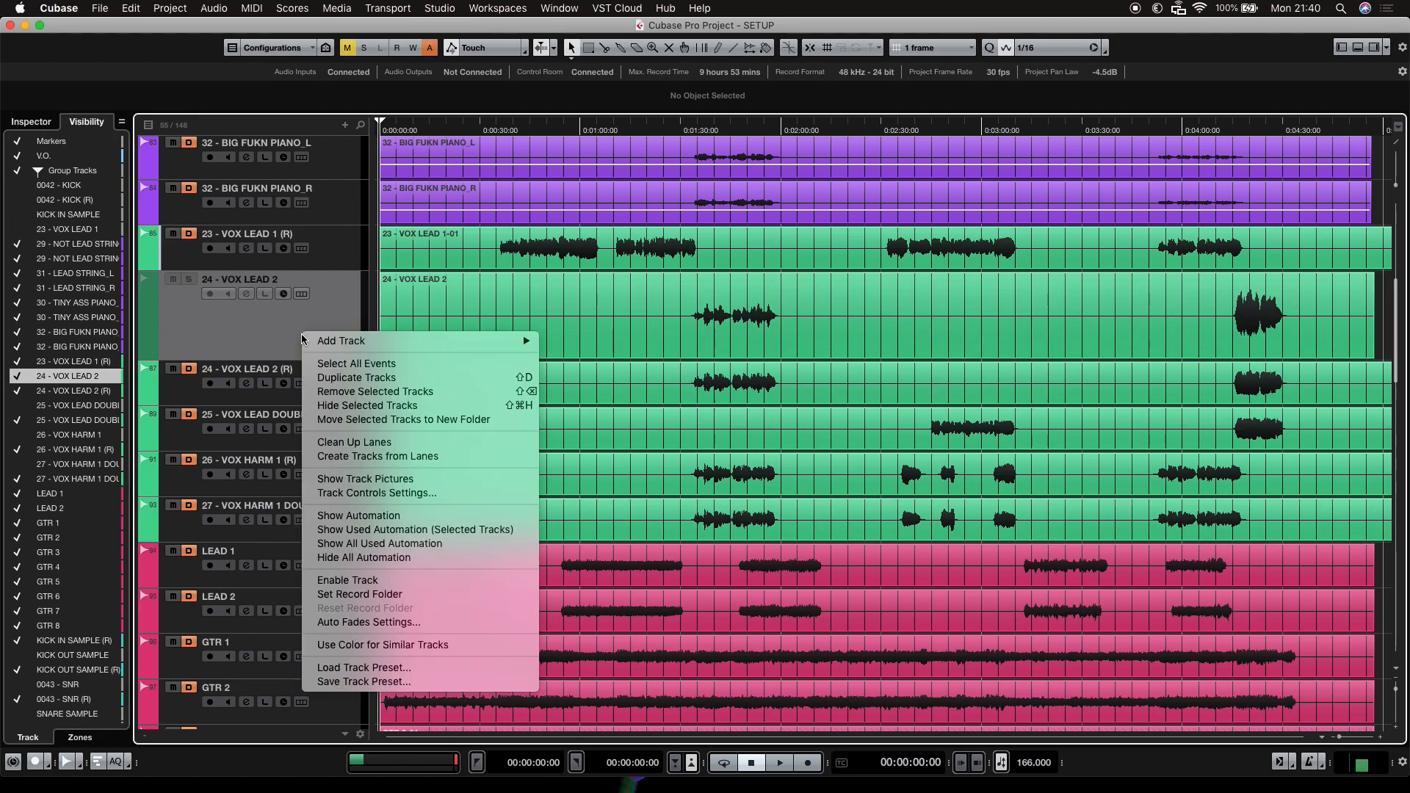
pyautogui.click(397, 580)
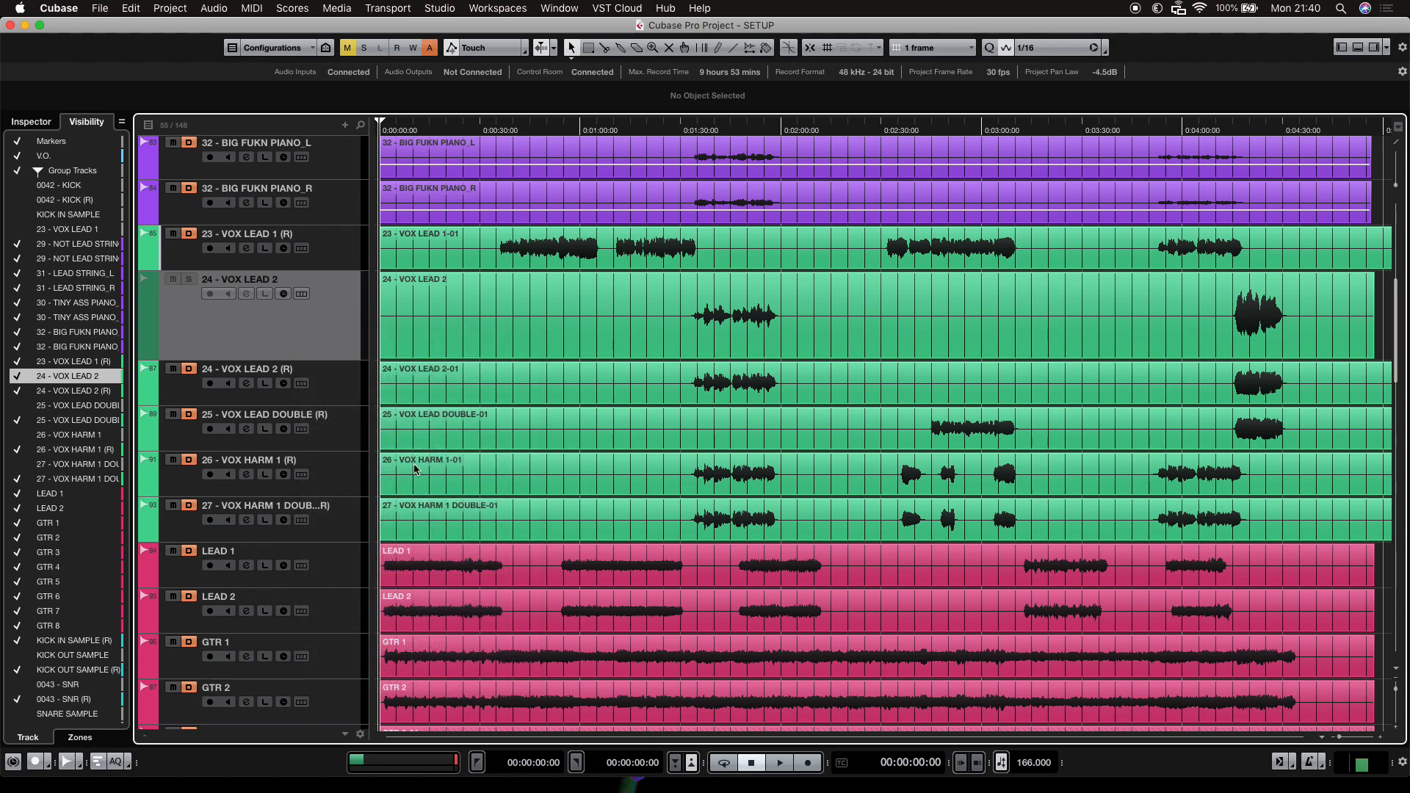
# Show the 24 - VOX LEAD 2 track's inserts and inspect its Lindell 80 Channel and Millennia TCL-2 plugins.
pyautogui.click(31, 121)
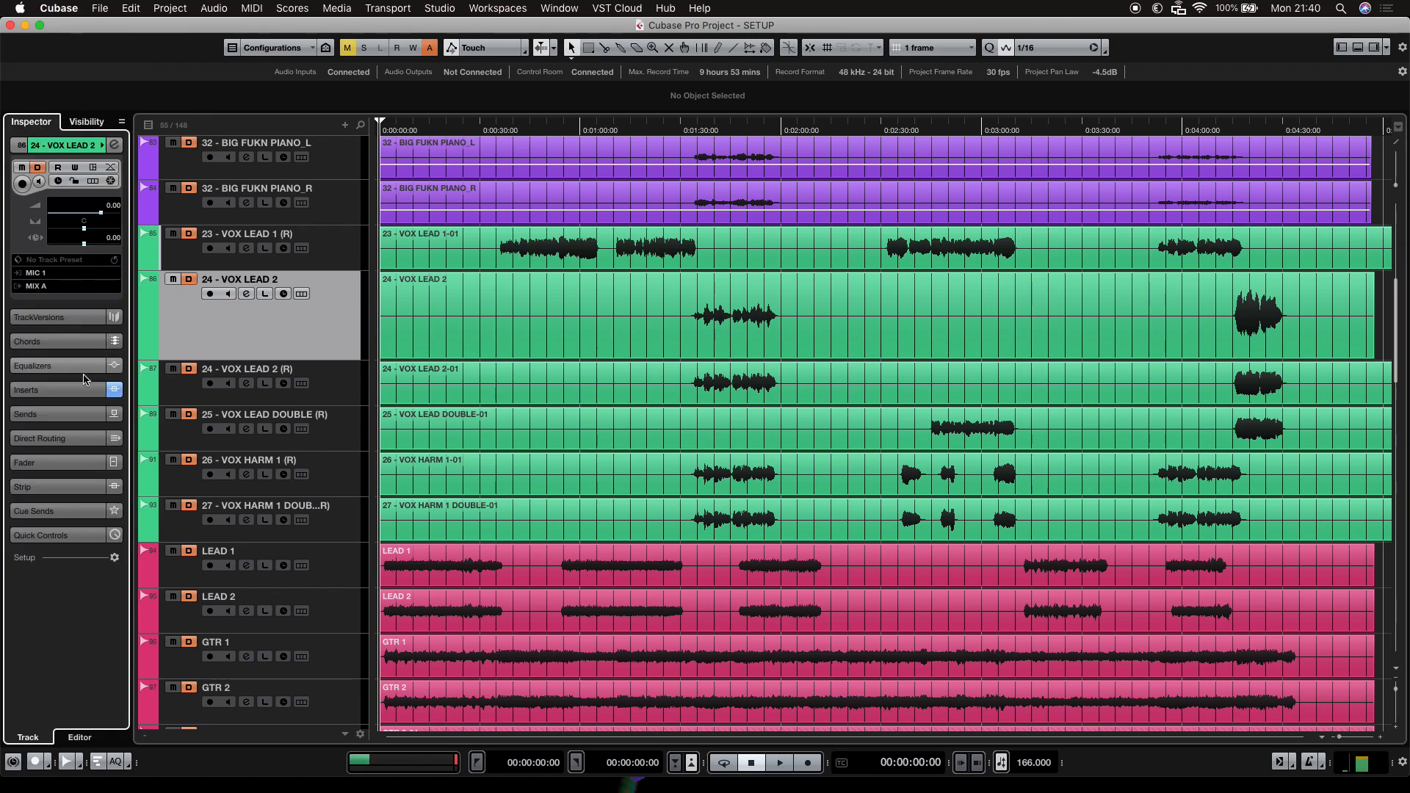
pyautogui.click(59, 390)
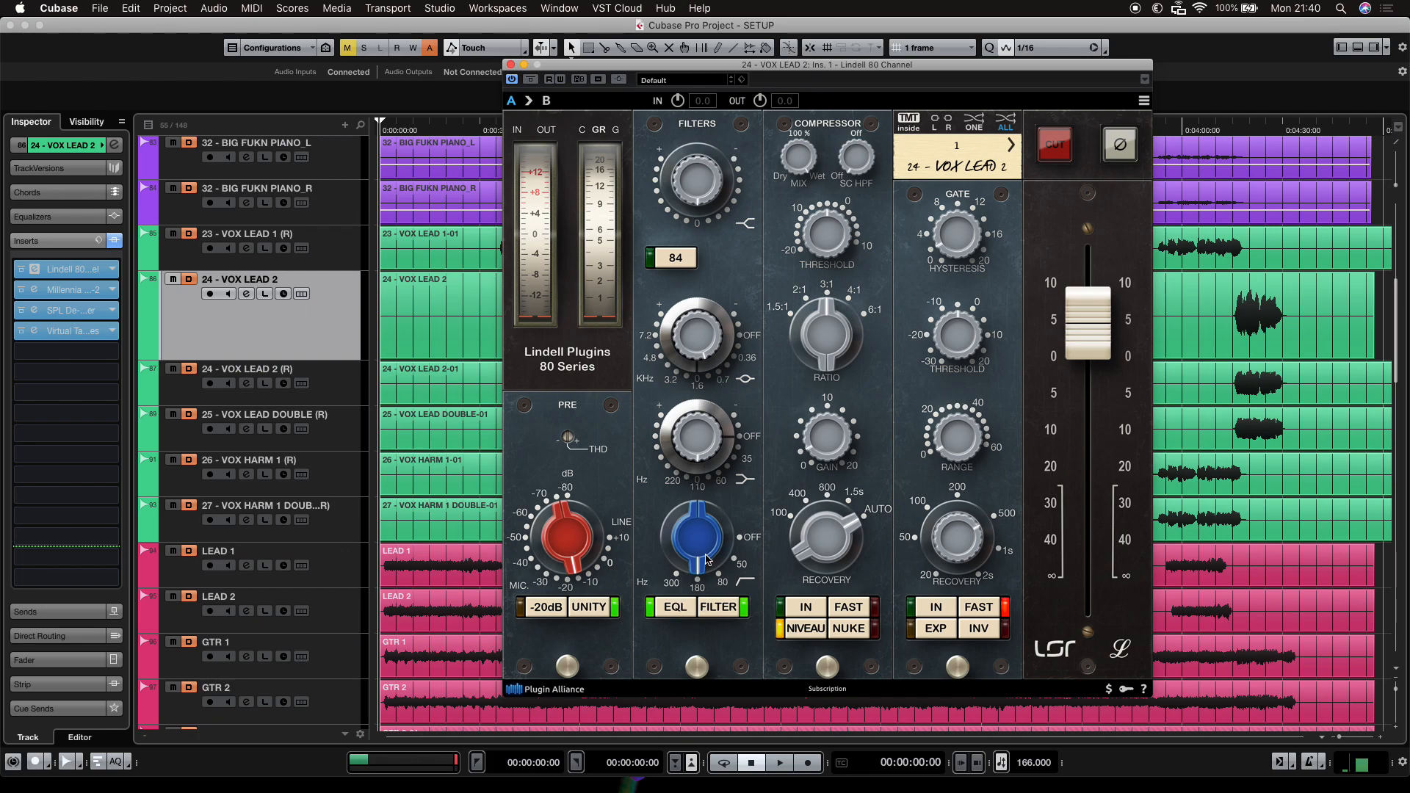
pyautogui.click(510, 65)
pyautogui.click(35, 290)
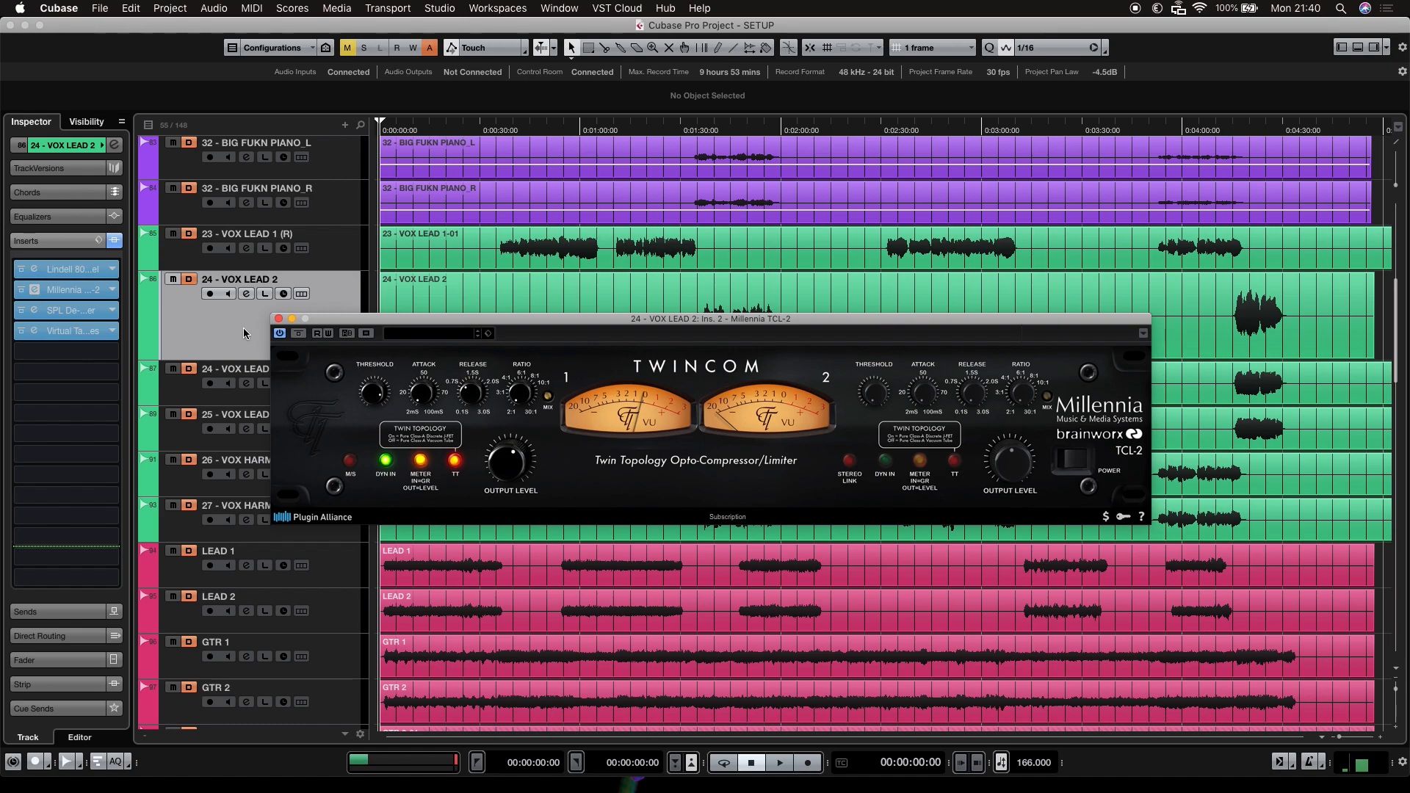
pyautogui.click(278, 319)
# Inspect the track's SPL De-Esser and Virtual Tape Machines inserts, then reselect the 23 - VOX LEAD 1 (R) track.
pyautogui.click(75, 311)
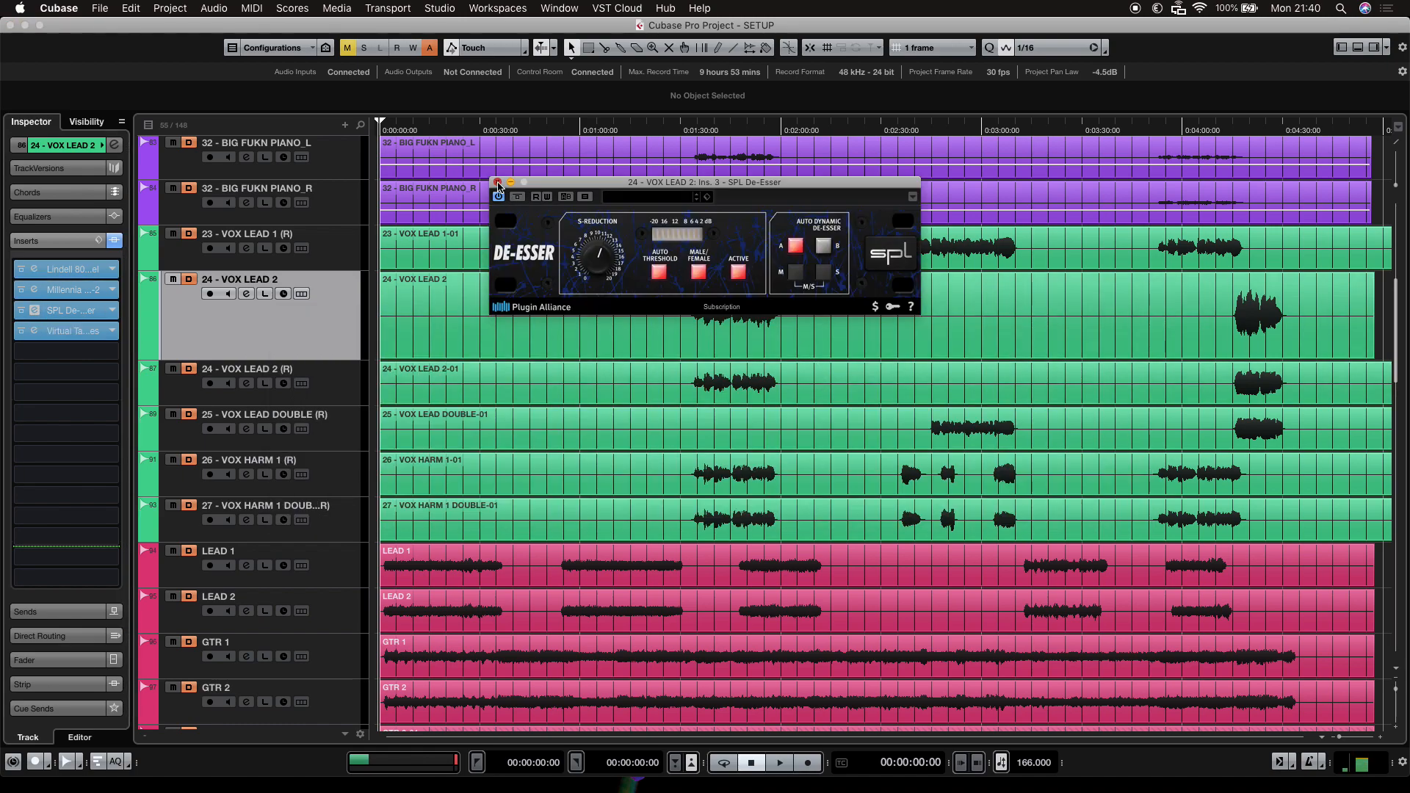
pyautogui.click(497, 182)
pyautogui.click(38, 332)
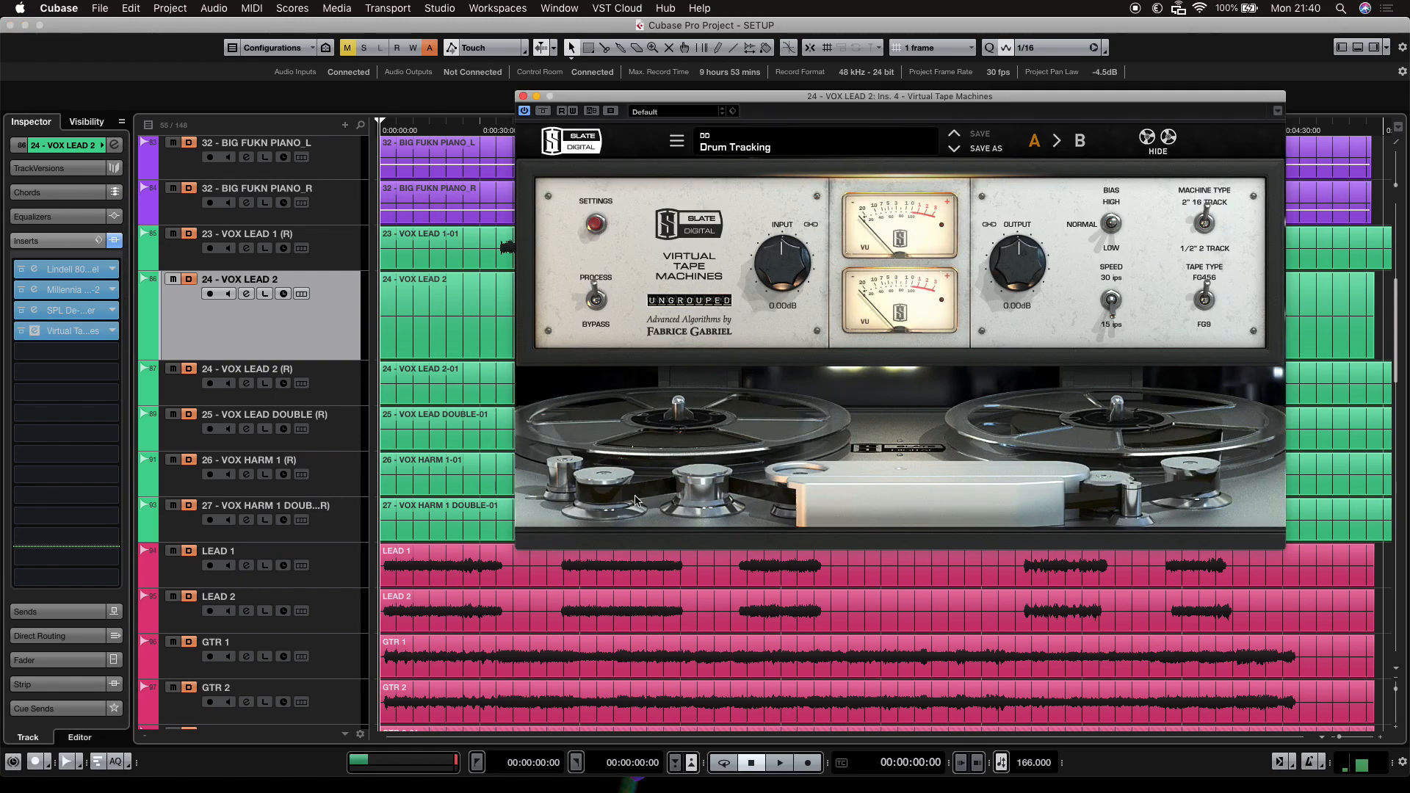
pyautogui.moveTo(910, 106); pyautogui.dragTo(719, 150)
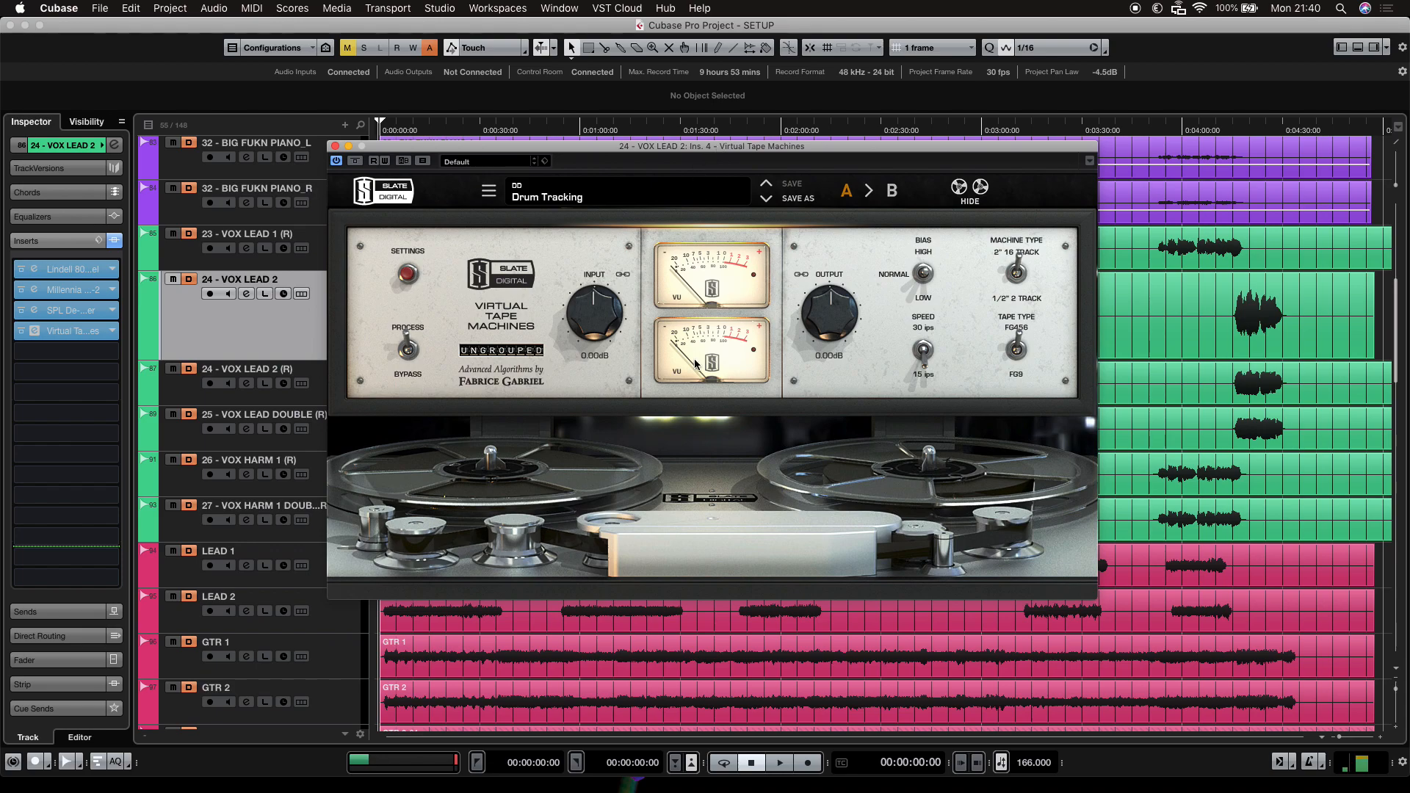
pyautogui.click(334, 146)
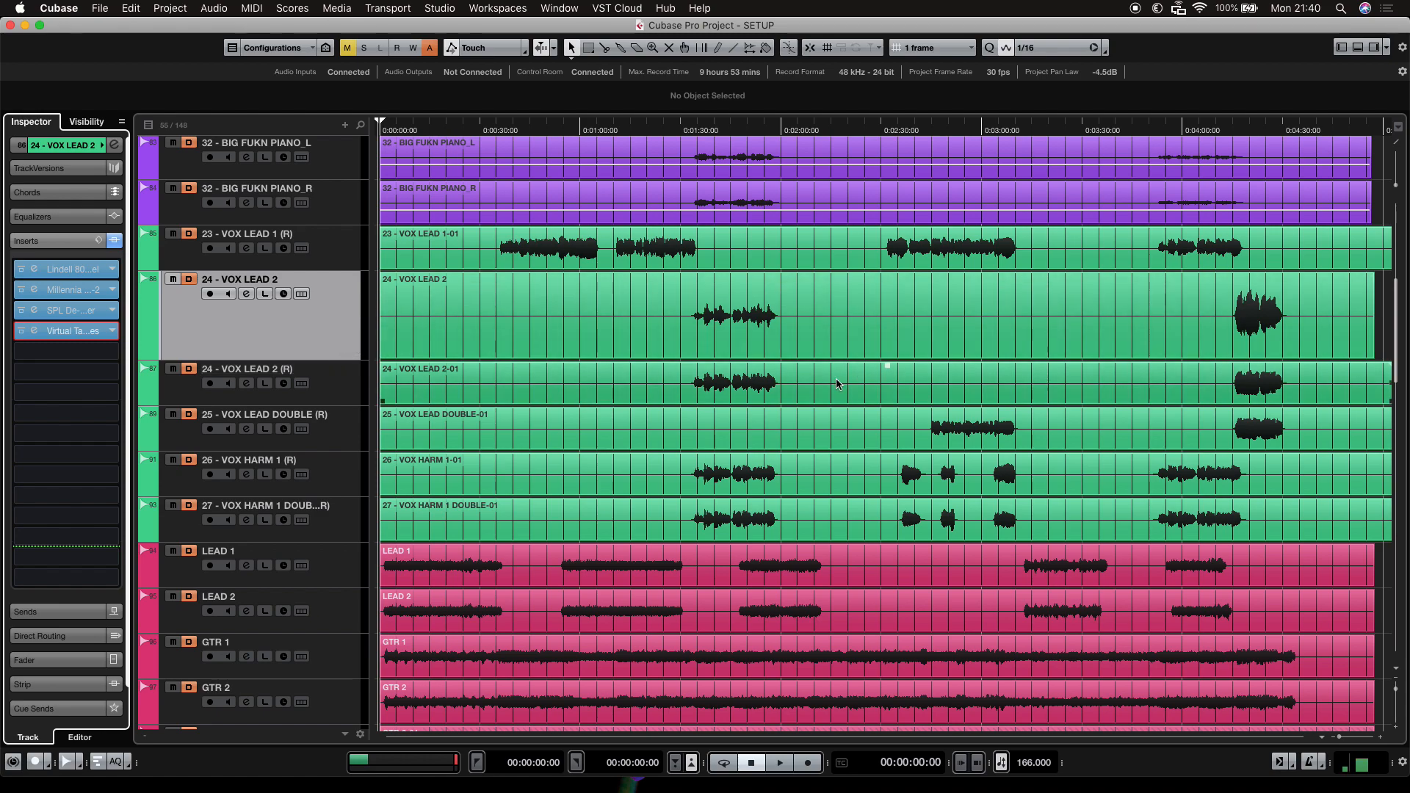
pyautogui.click(578, 250)
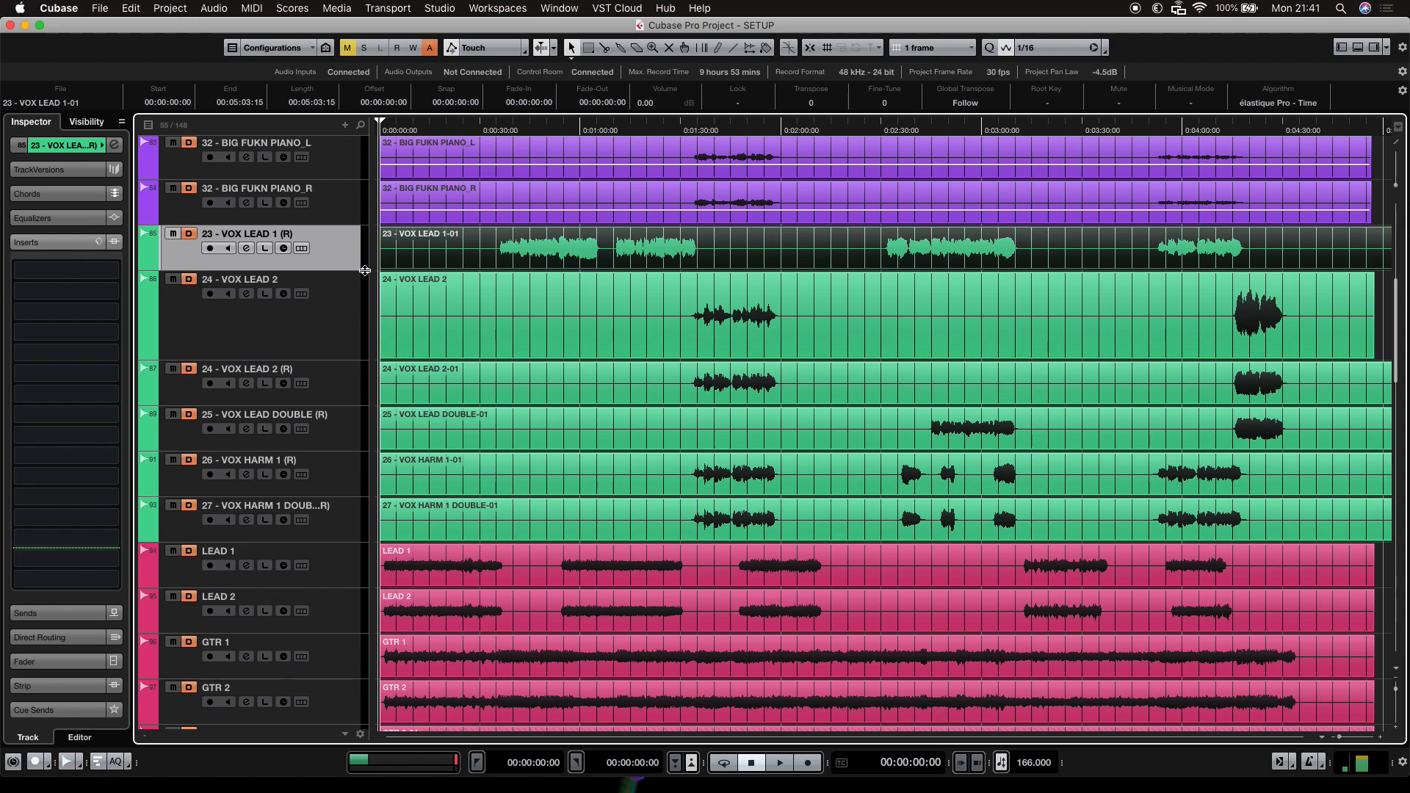
pyautogui.click(1387, 351)
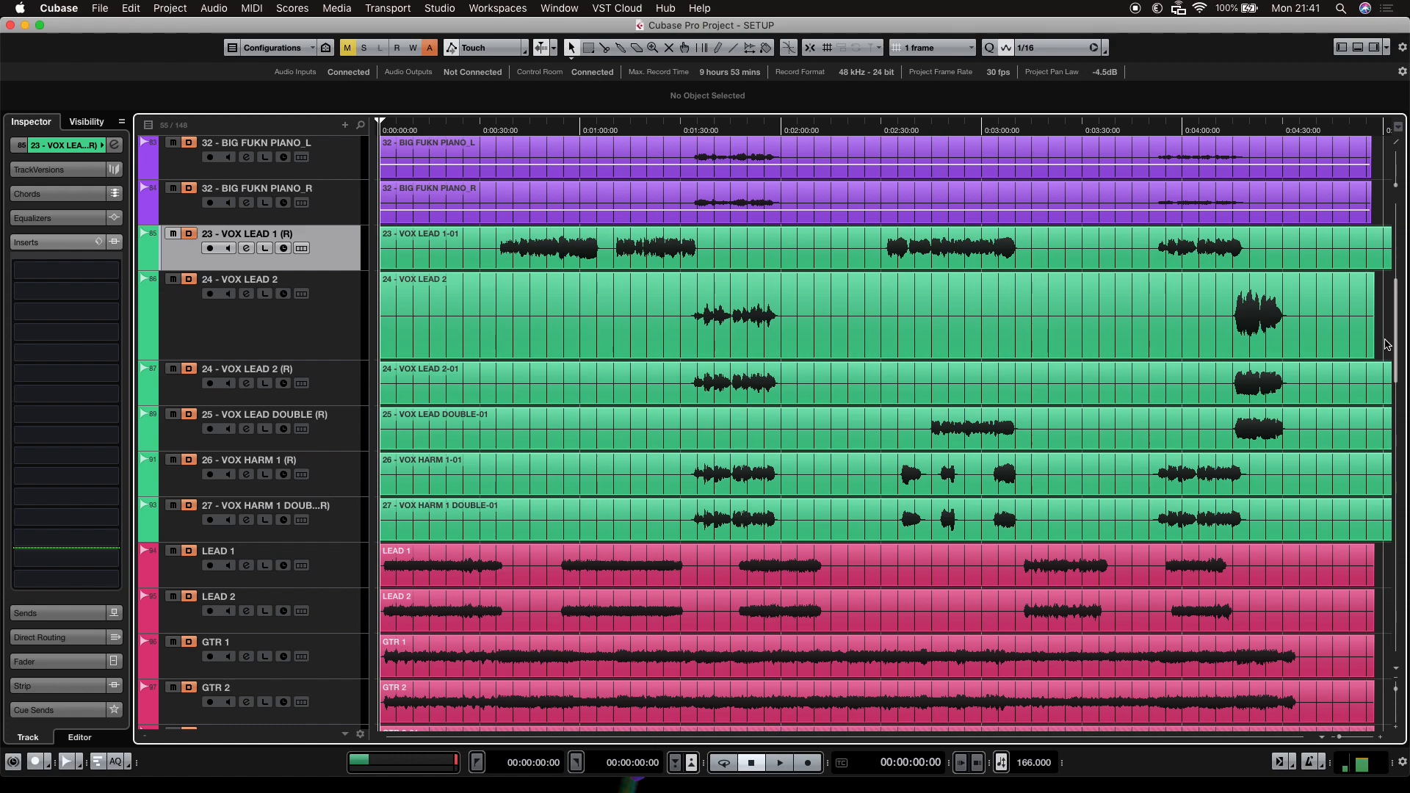
# Select the 24 - VOX LEAD 2 track and hide it from the track list.
pyautogui.click(332, 340)
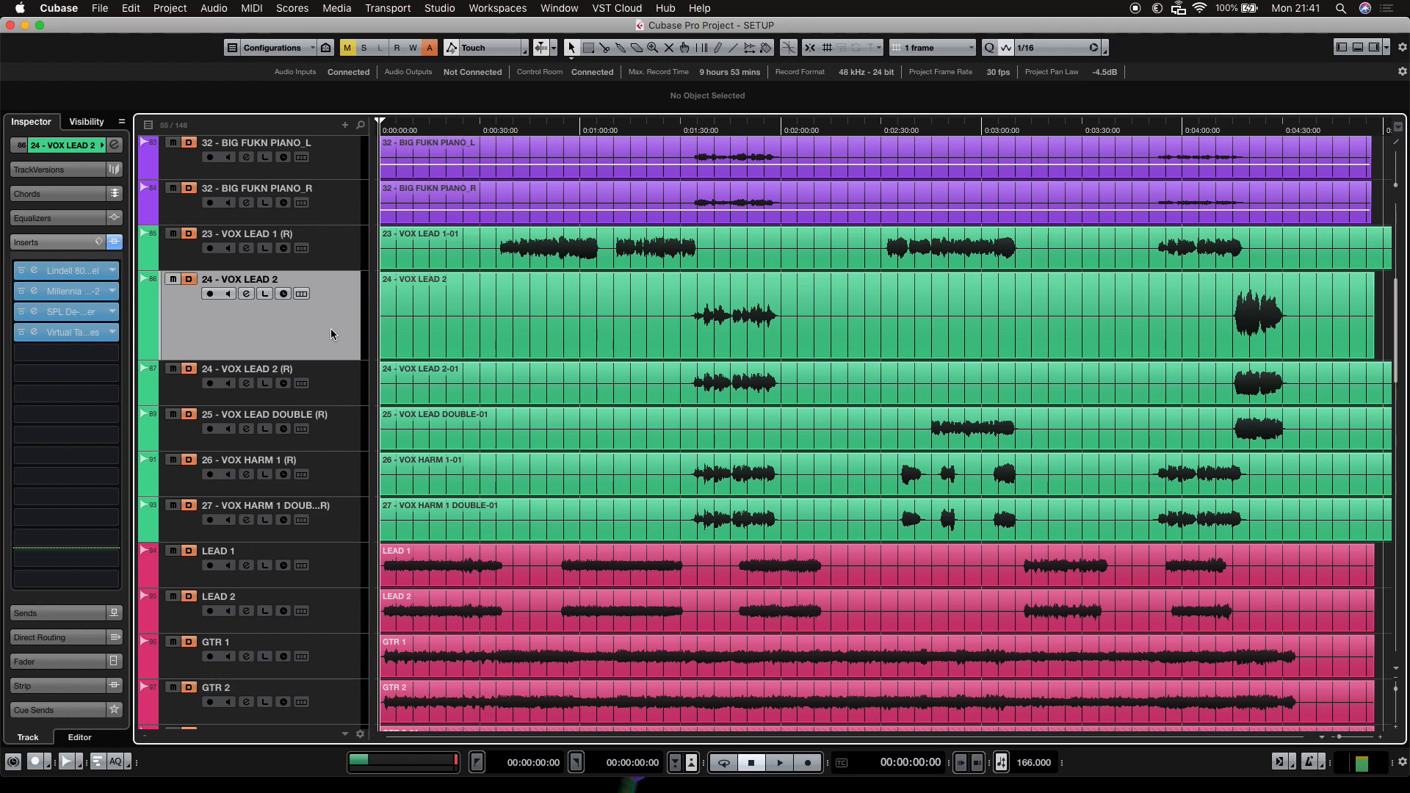
pyautogui.hotkey('shift', 'h')
# Scroll down to the drum tracks and make the hidden 0043 - SNR track visible in the track list.
pyautogui.scroll(-9, 574, 377)
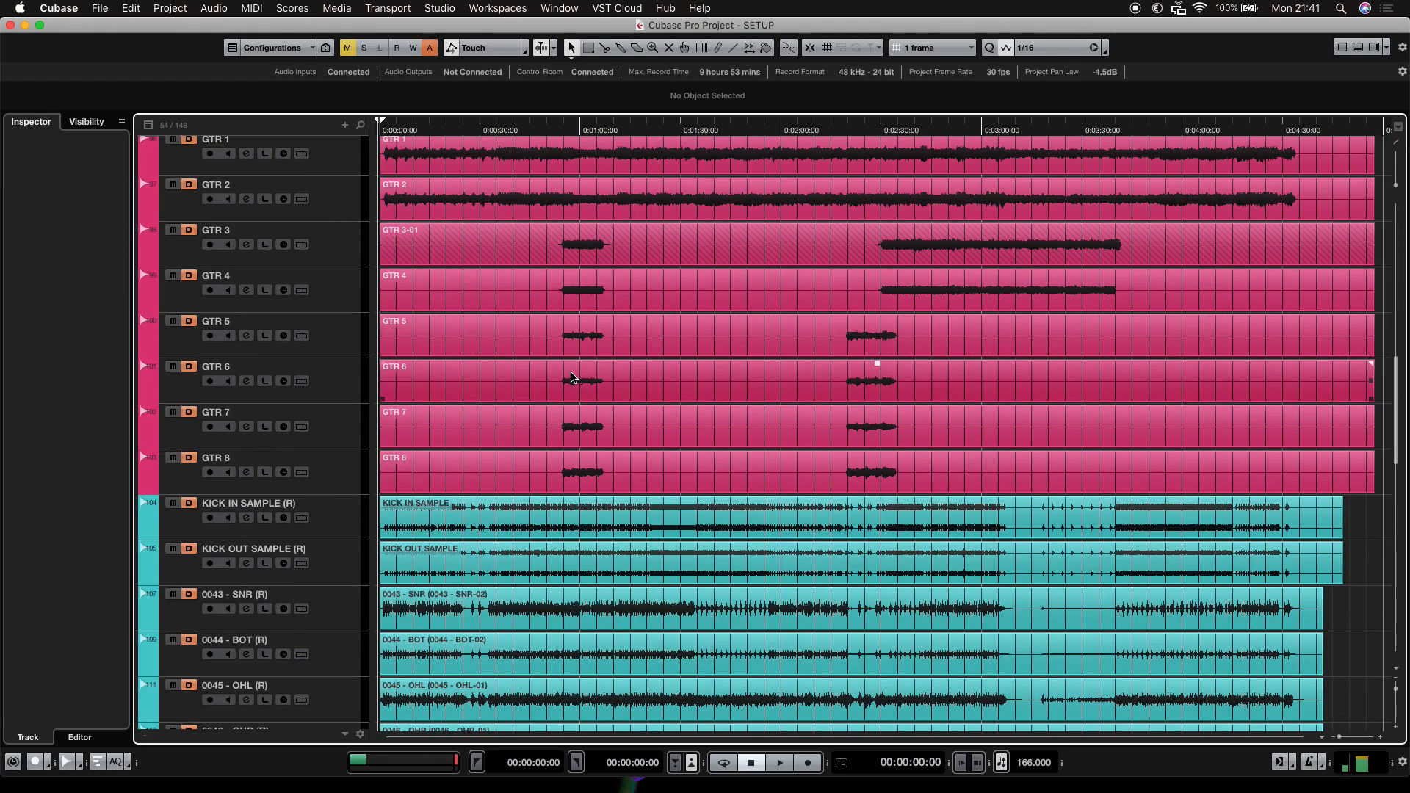
pyautogui.scroll(-5, 574, 378)
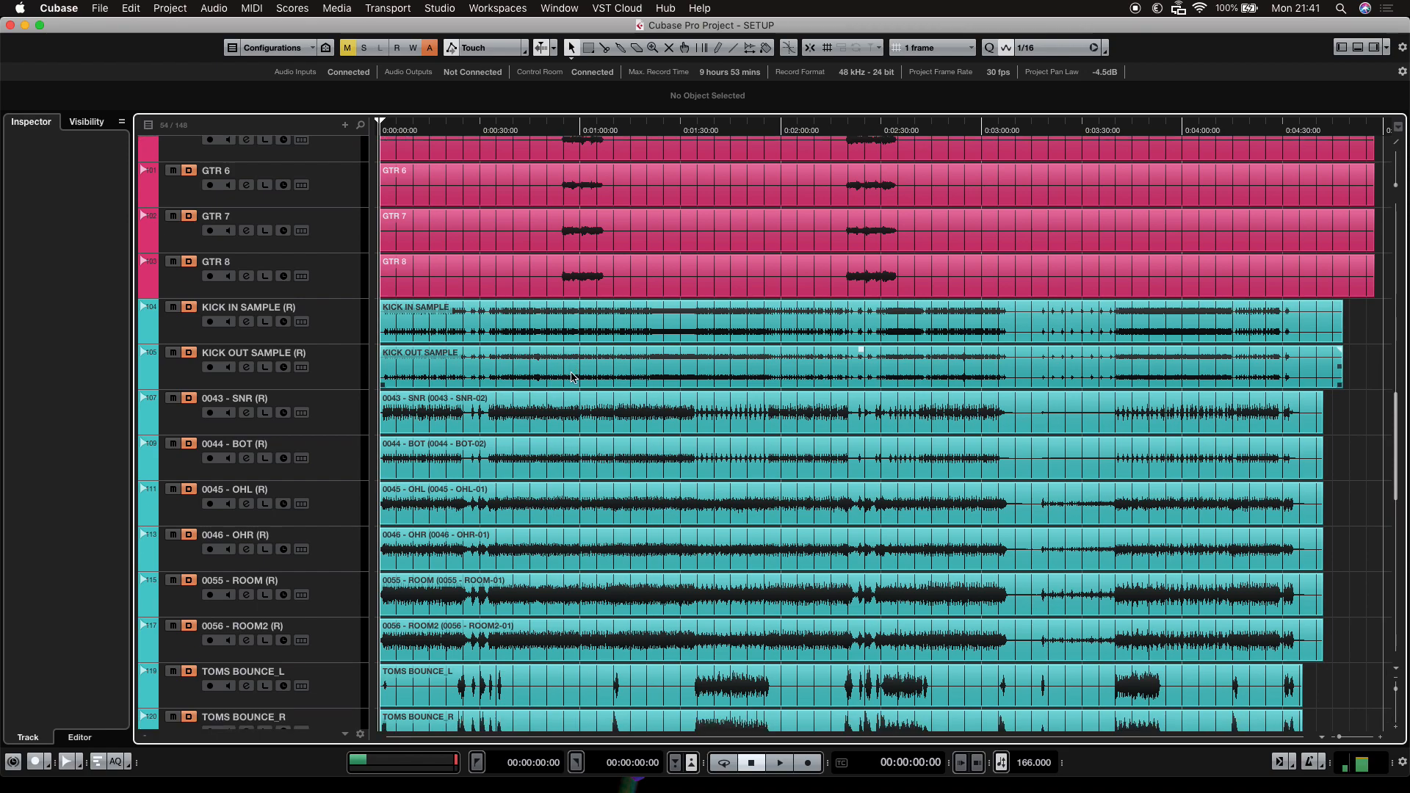
pyautogui.scroll(-2, 573, 377)
pyautogui.click(330, 346)
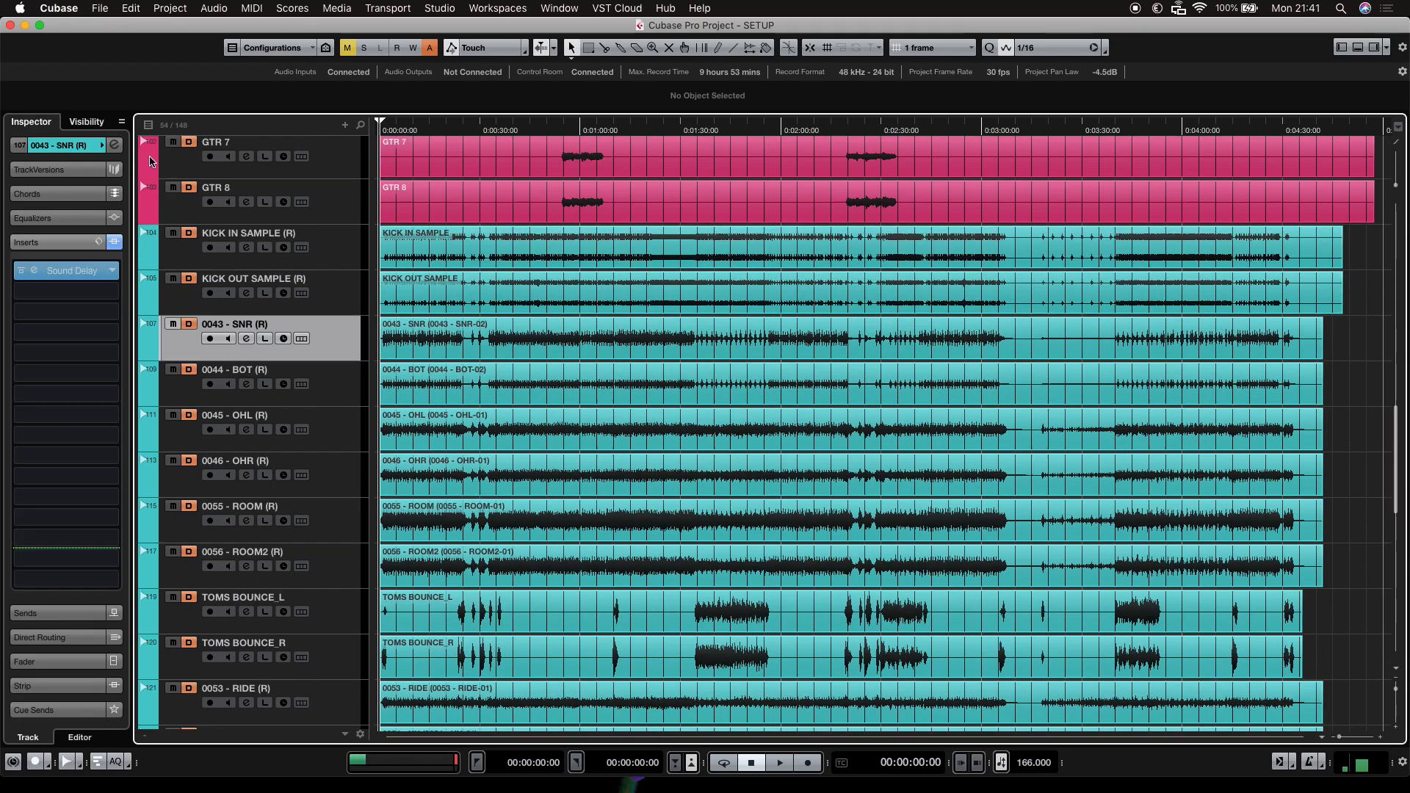
pyautogui.click(86, 126)
pyautogui.scroll(-10, 65, 365)
pyautogui.scroll(-15, 65, 365)
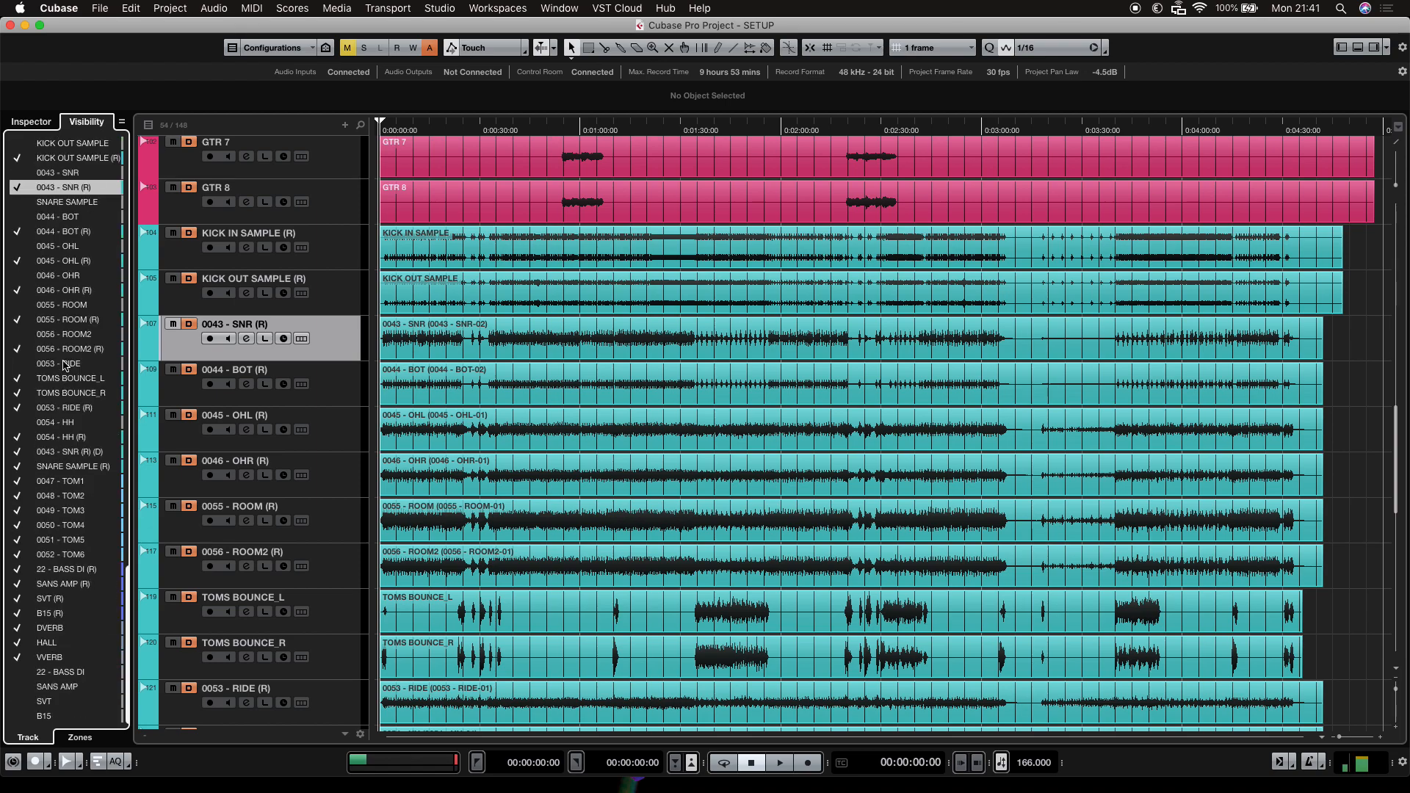
pyautogui.click(17, 173)
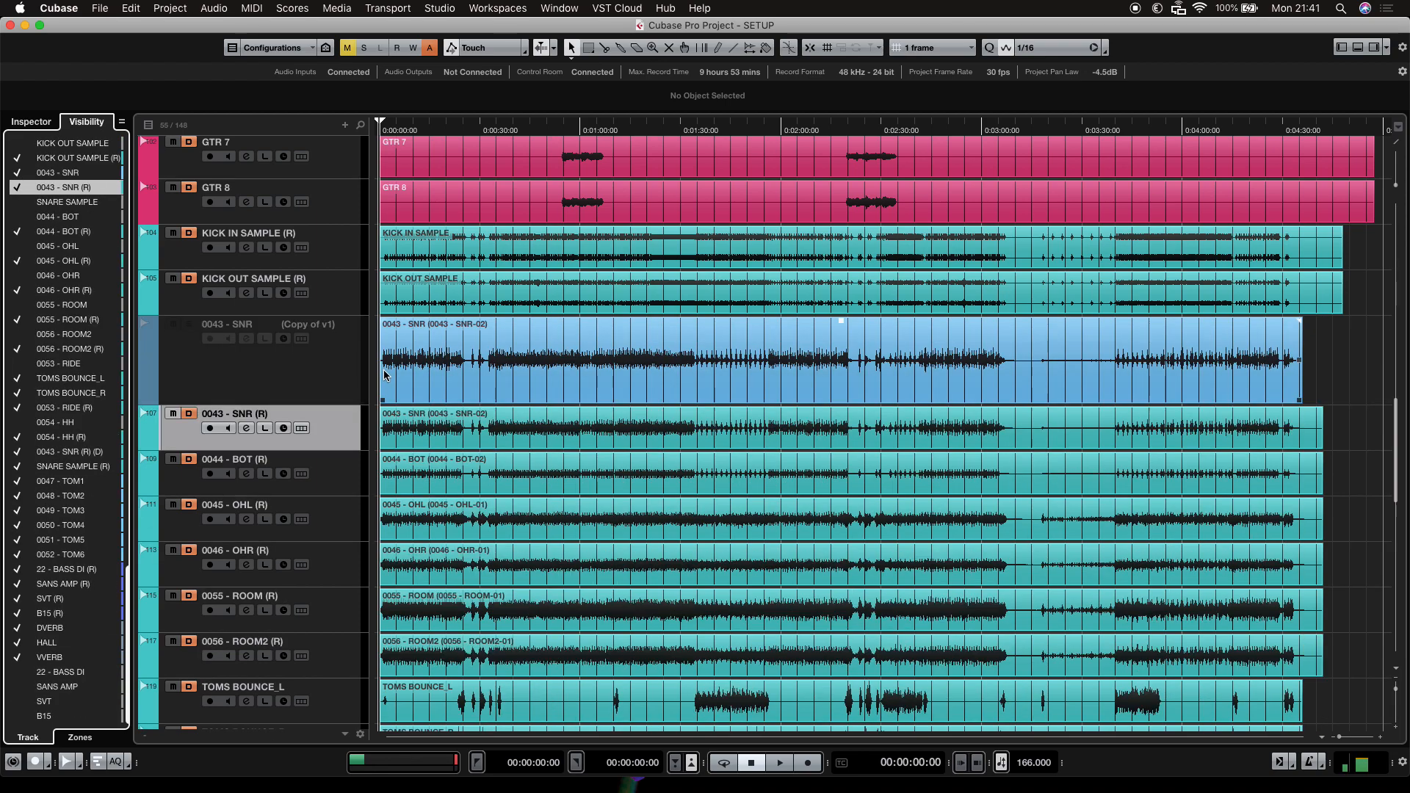
# Select the 0043 - SNR track, enable it, and return to the track inspector.
pyautogui.click(344, 382)
pyautogui.rightClick(318, 367)
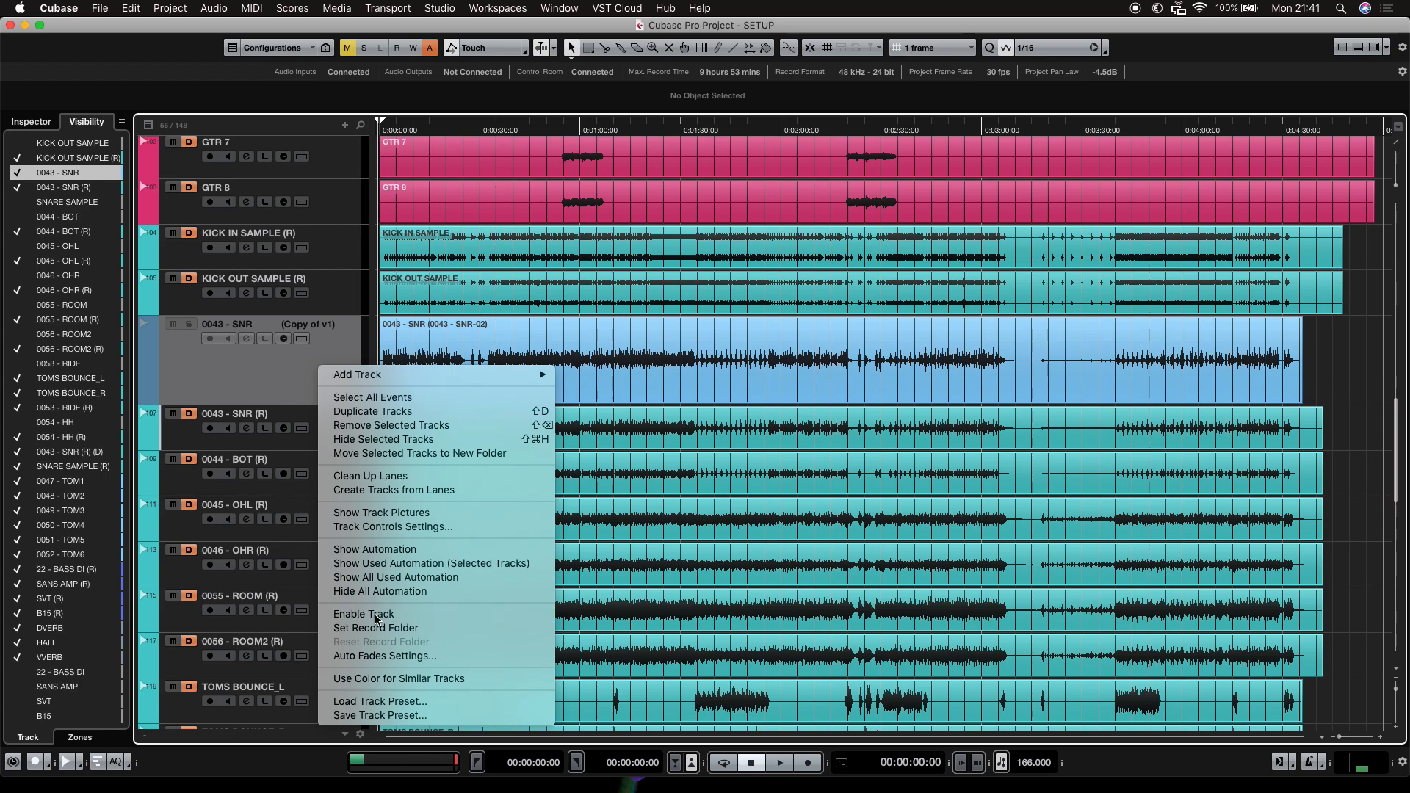
pyautogui.click(376, 619)
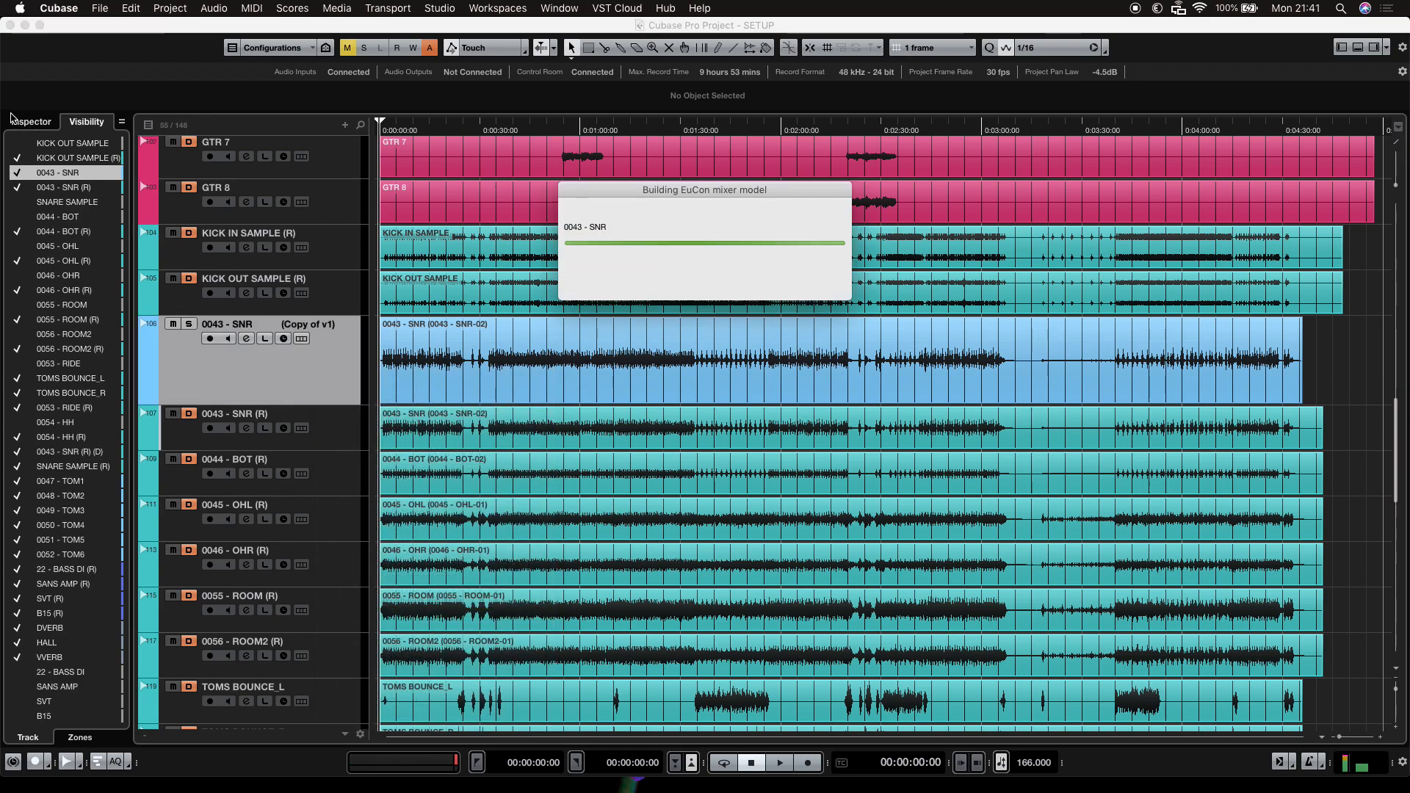
pyautogui.click(32, 122)
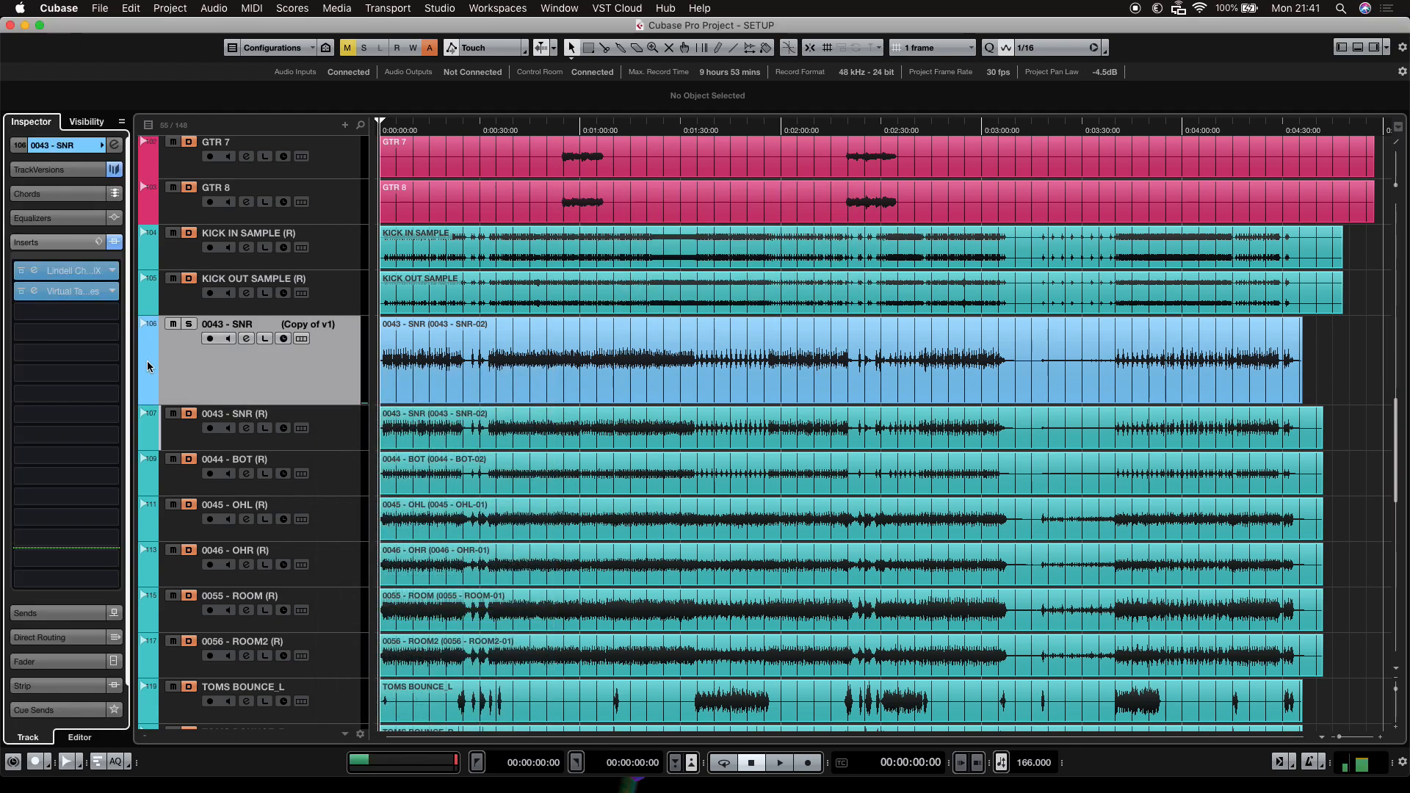
# Inspect the 0043 - SNR track's Lindell ChannelX and Virtual Tape Machines inserts, then hide the track.
pyautogui.click(34, 270)
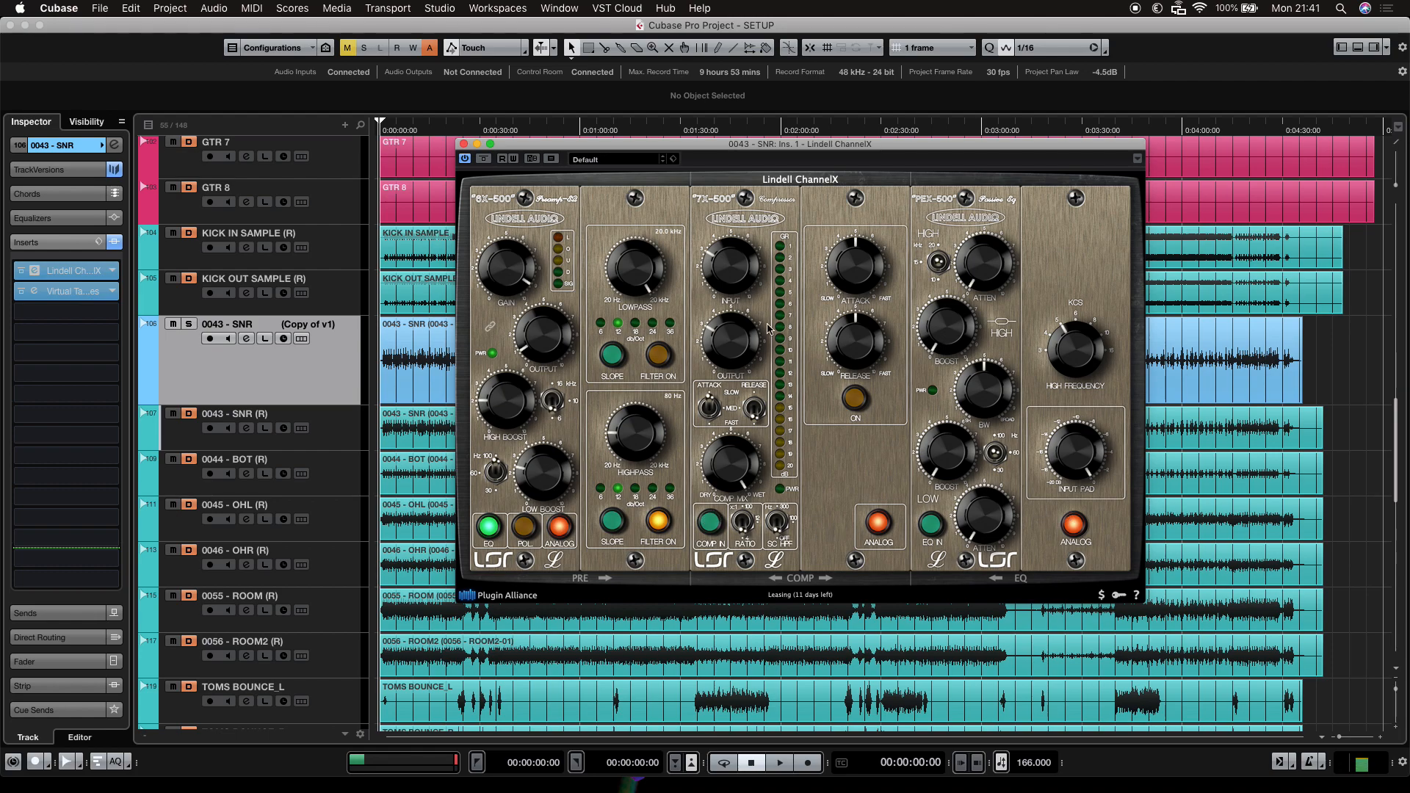
pyautogui.click(464, 143)
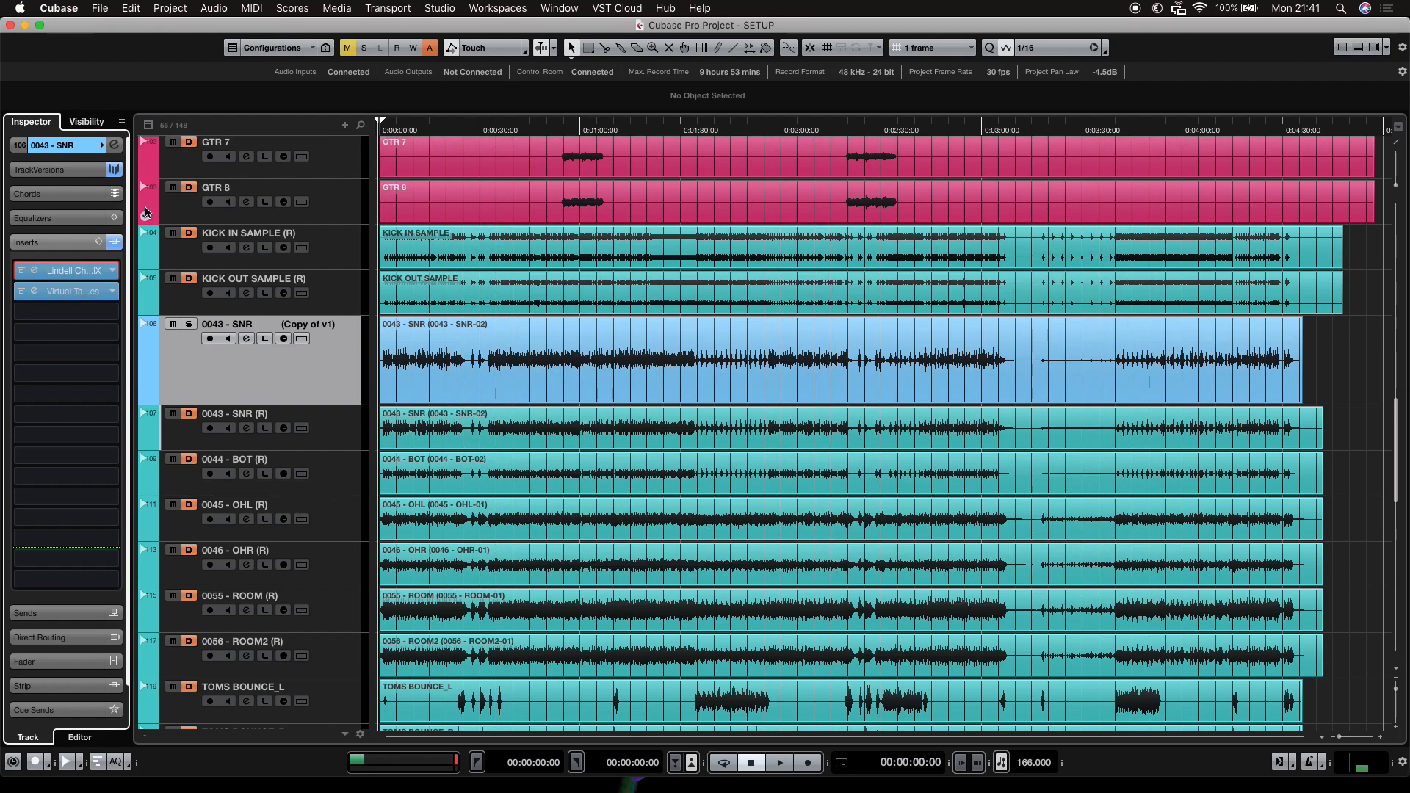
pyautogui.click(97, 298)
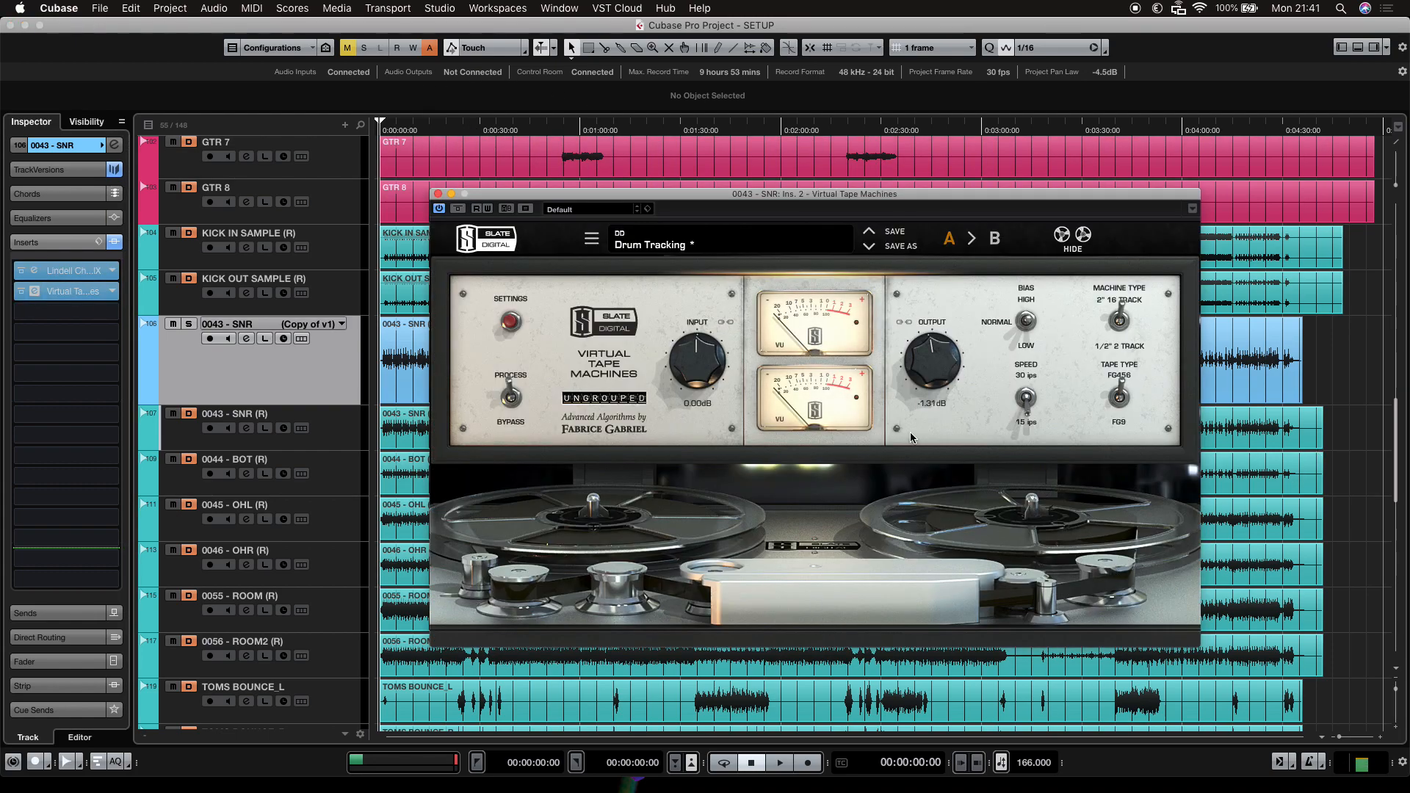
pyautogui.click(437, 194)
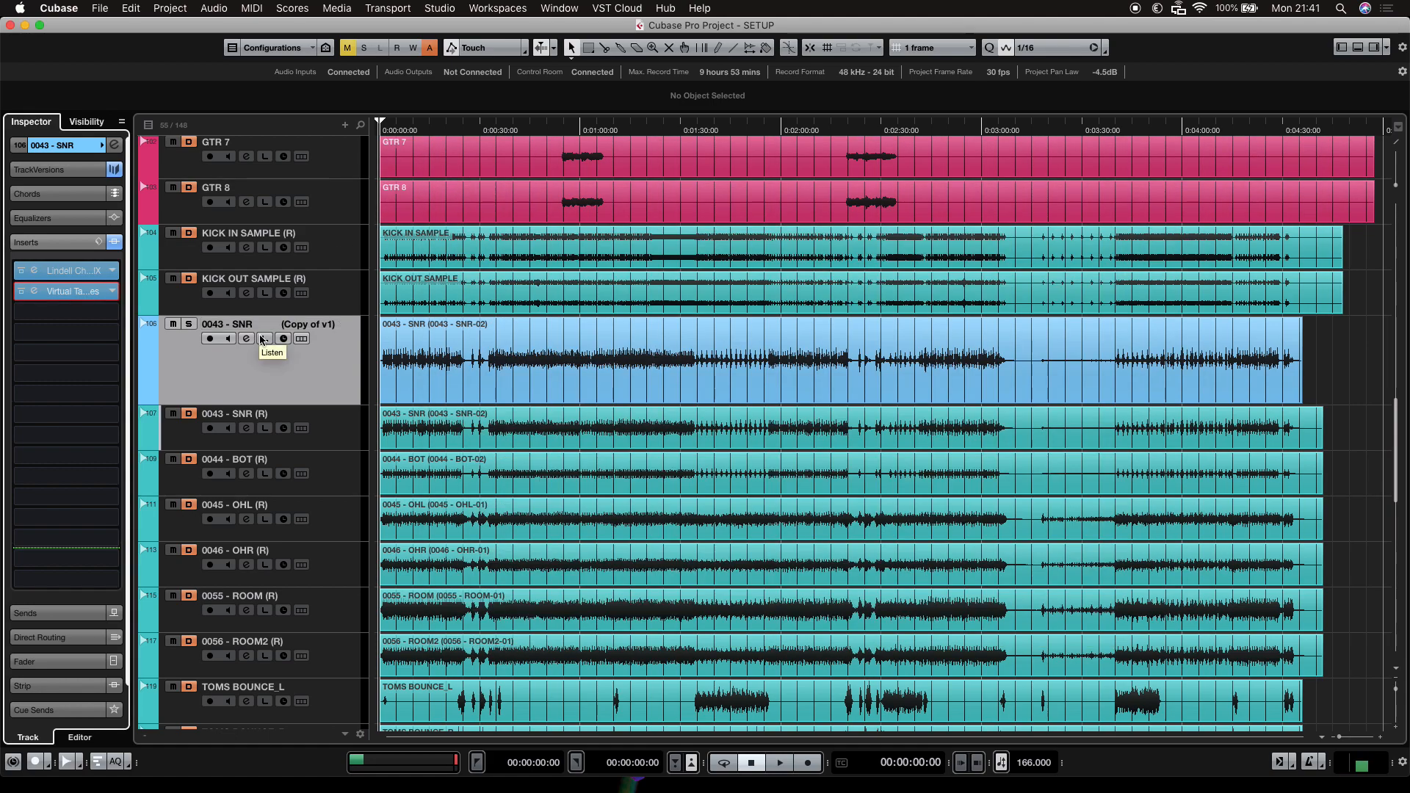
pyautogui.hotkey('shift', 'h')
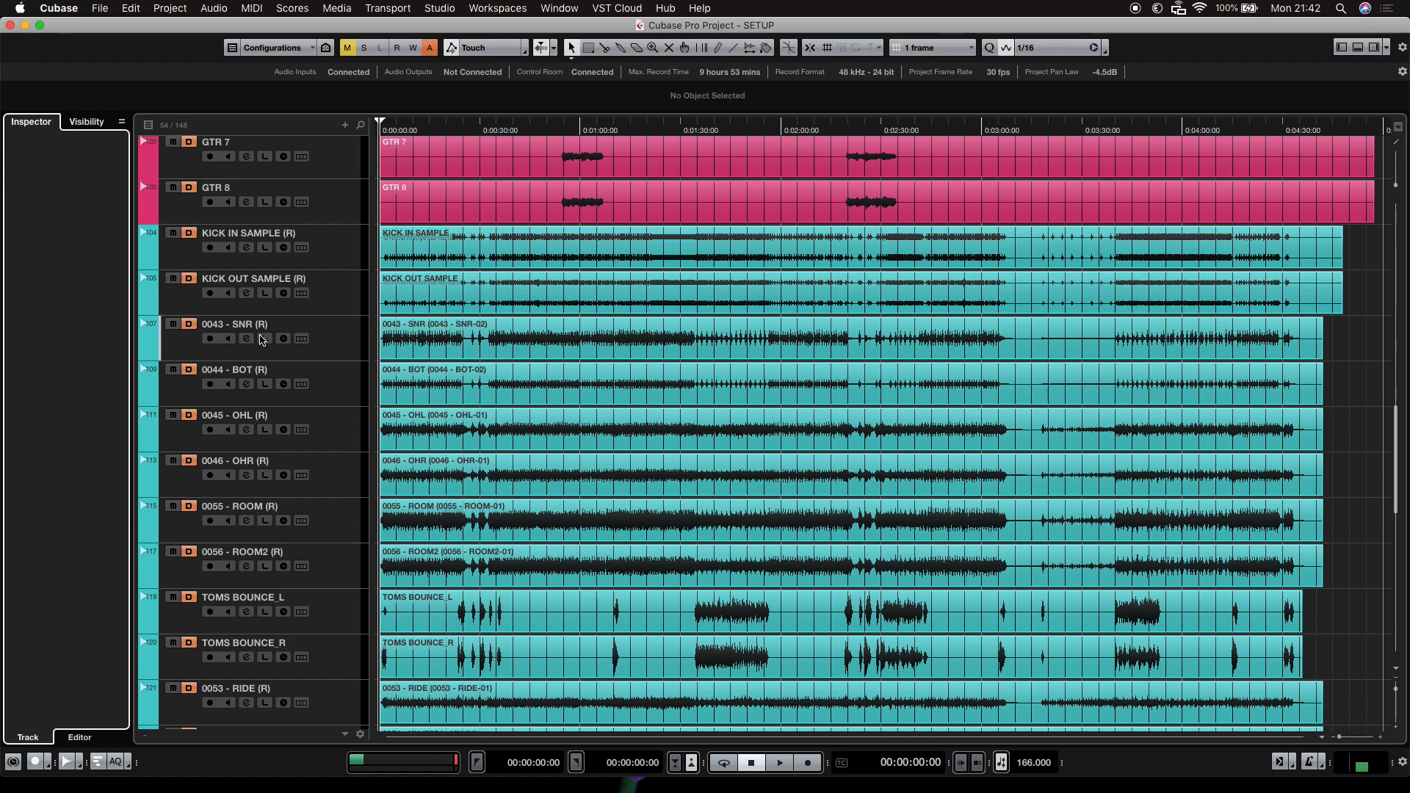
# Scroll up and down through the track list to review the arrangement of tracks.
pyautogui.scroll(-10, 633, 464)
pyautogui.scroll(-2, 633, 464)
pyautogui.scroll(15, 617, 545)
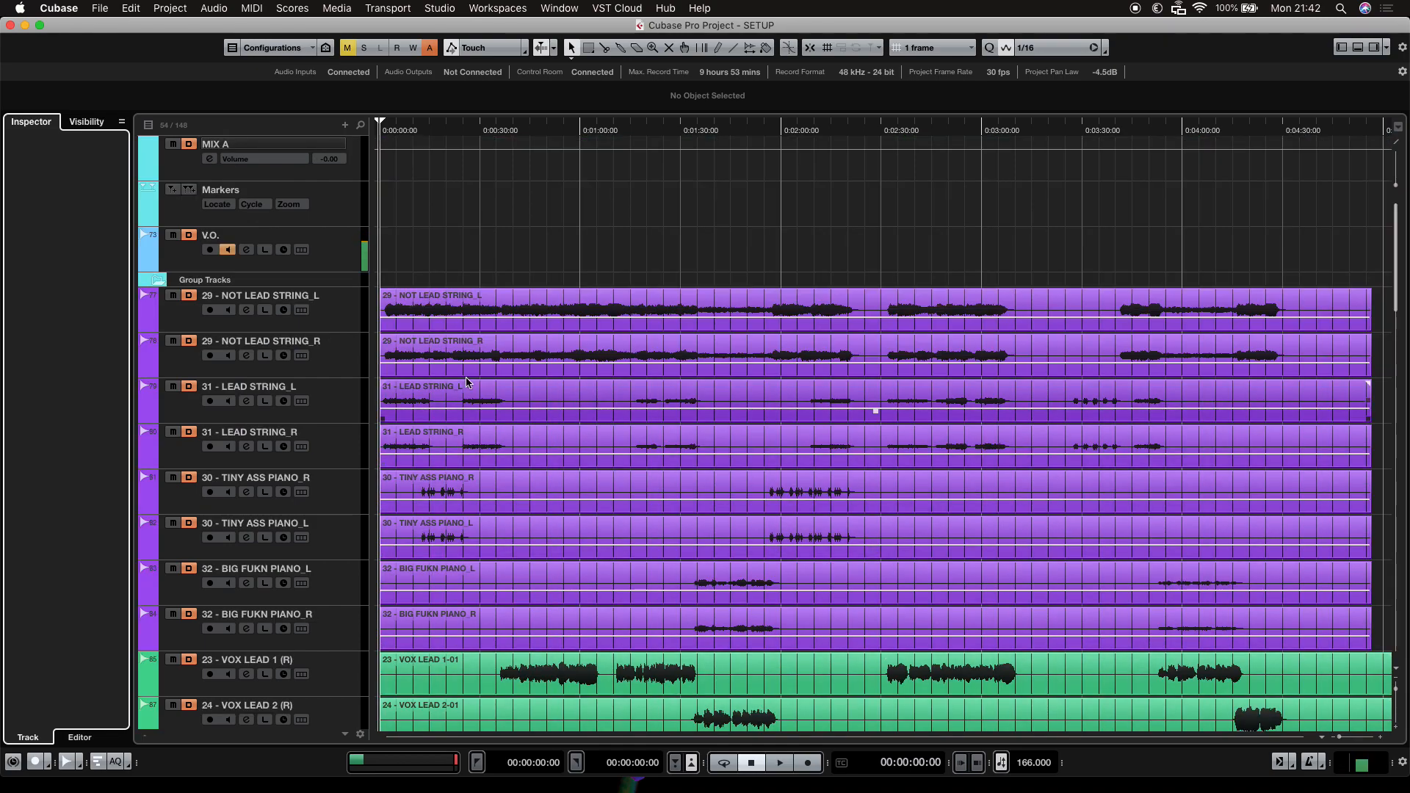
pyautogui.scroll(-2, 527, 308)
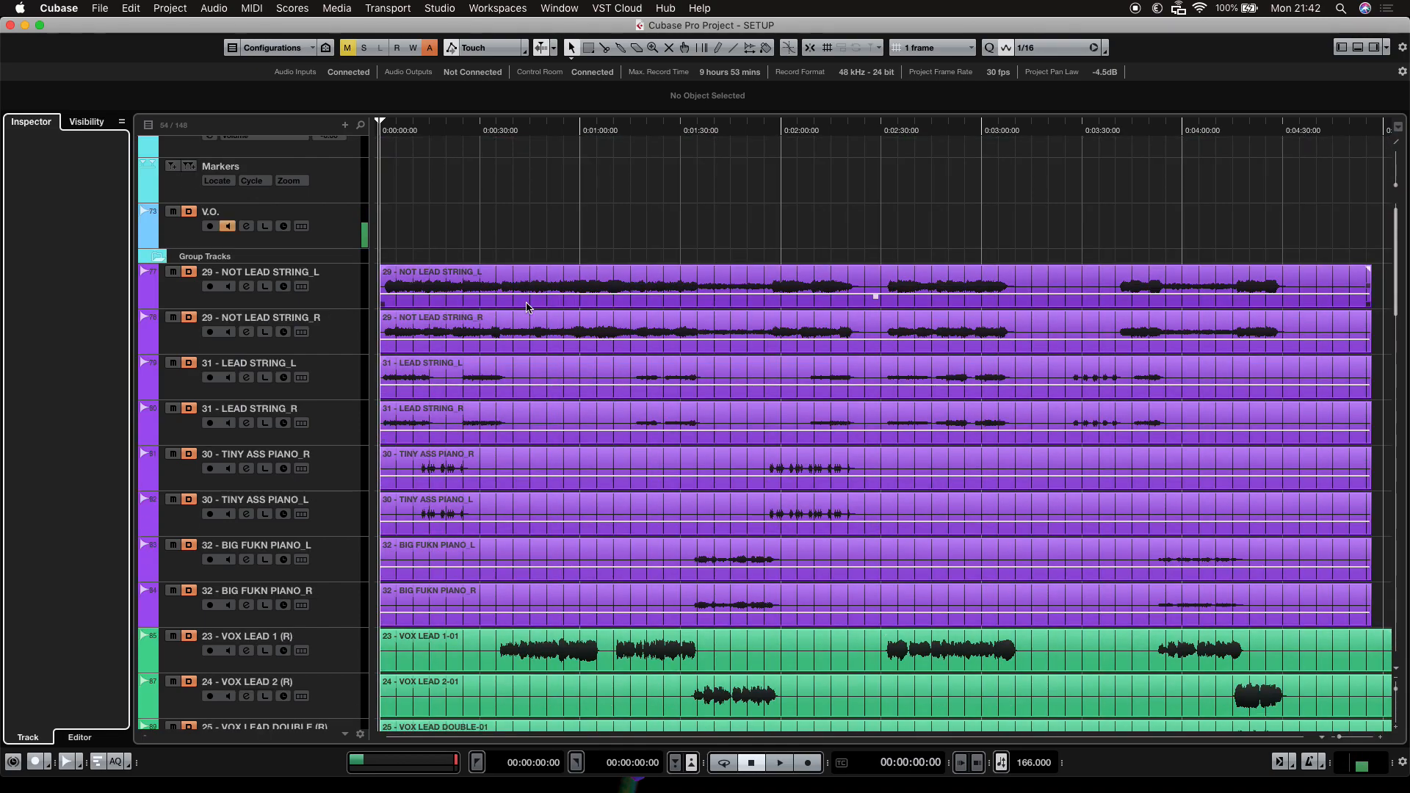
pyautogui.scroll(-20, 528, 309)
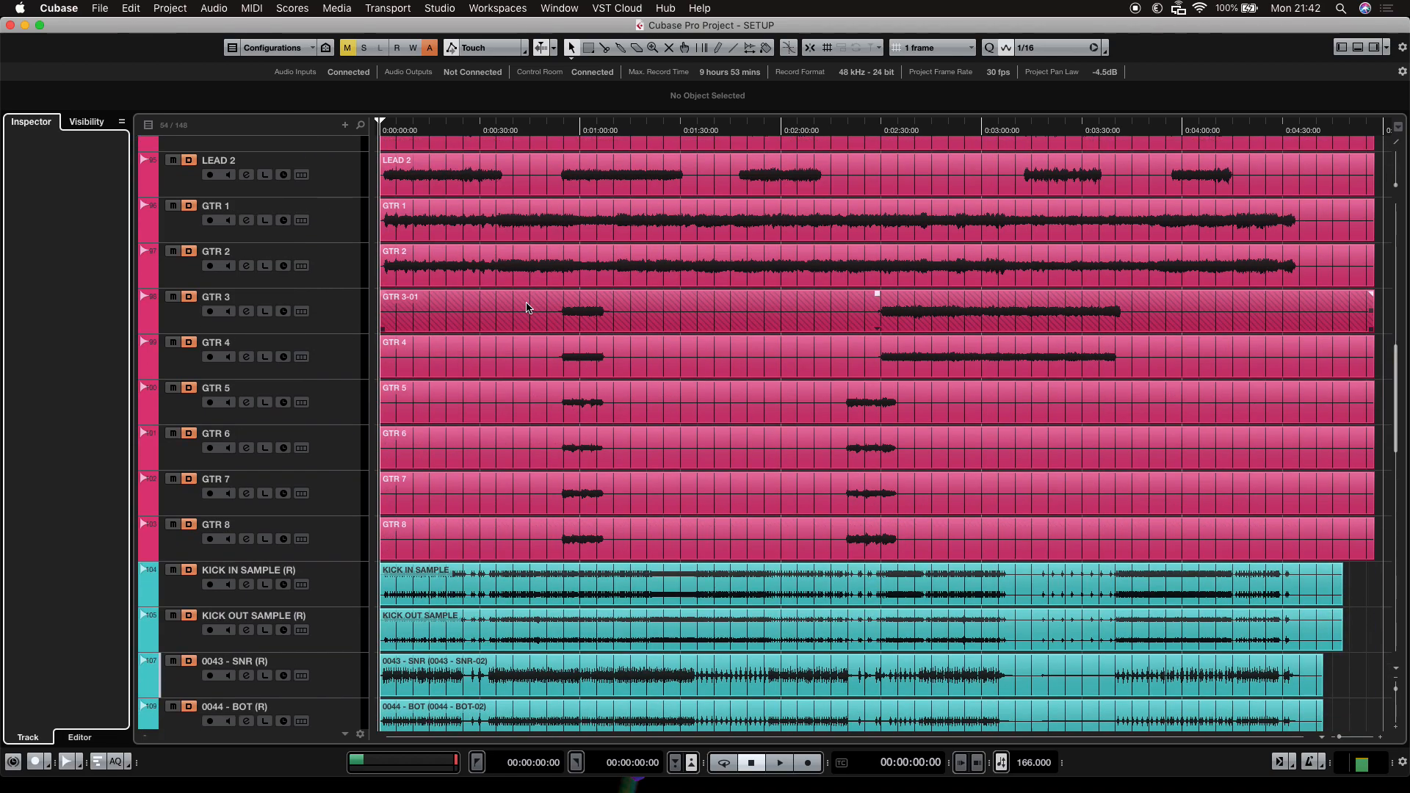
pyautogui.scroll(-15, 527, 308)
pyautogui.scroll(10, 558, 377)
pyautogui.scroll(12, 558, 377)
pyautogui.scroll(-8, 558, 377)
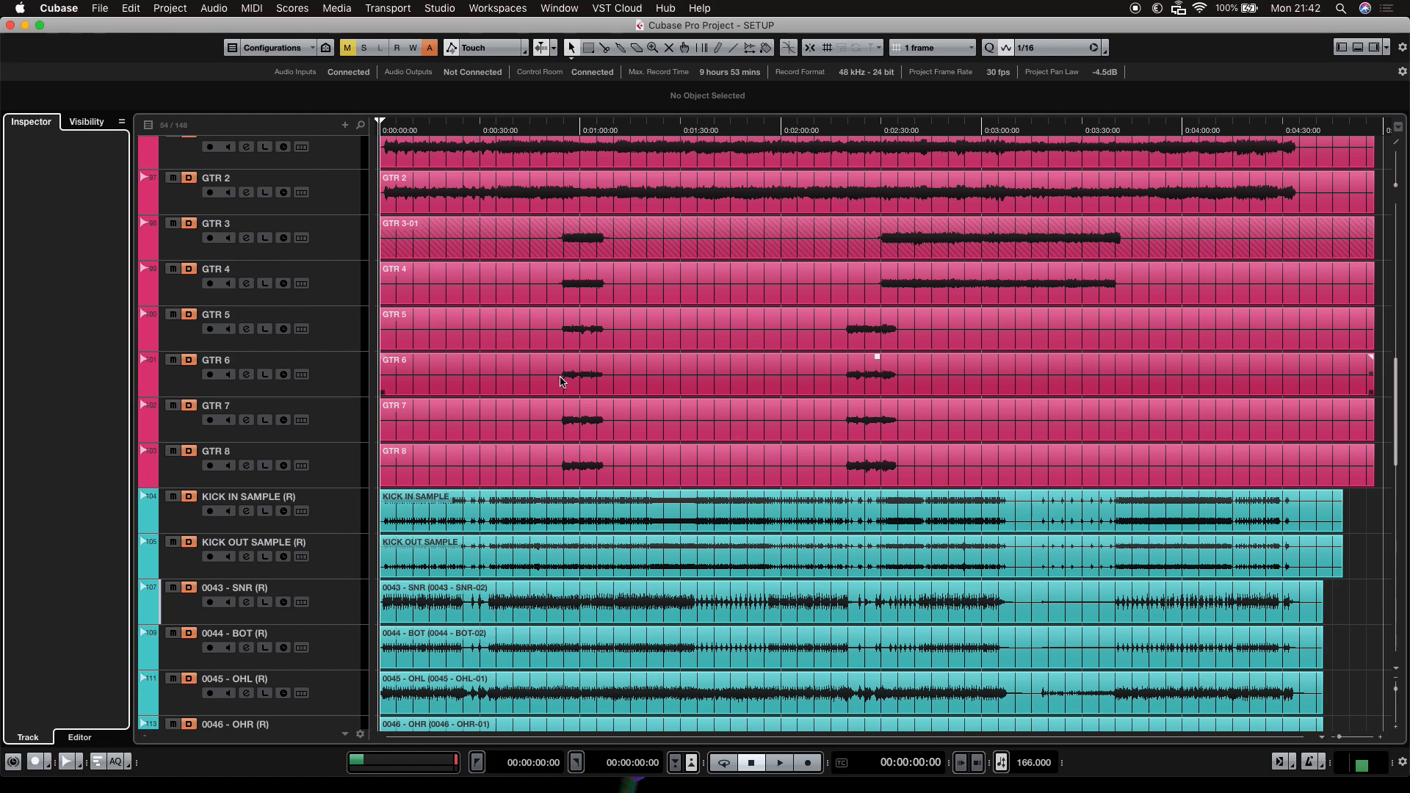
pyautogui.scroll(10, 559, 377)
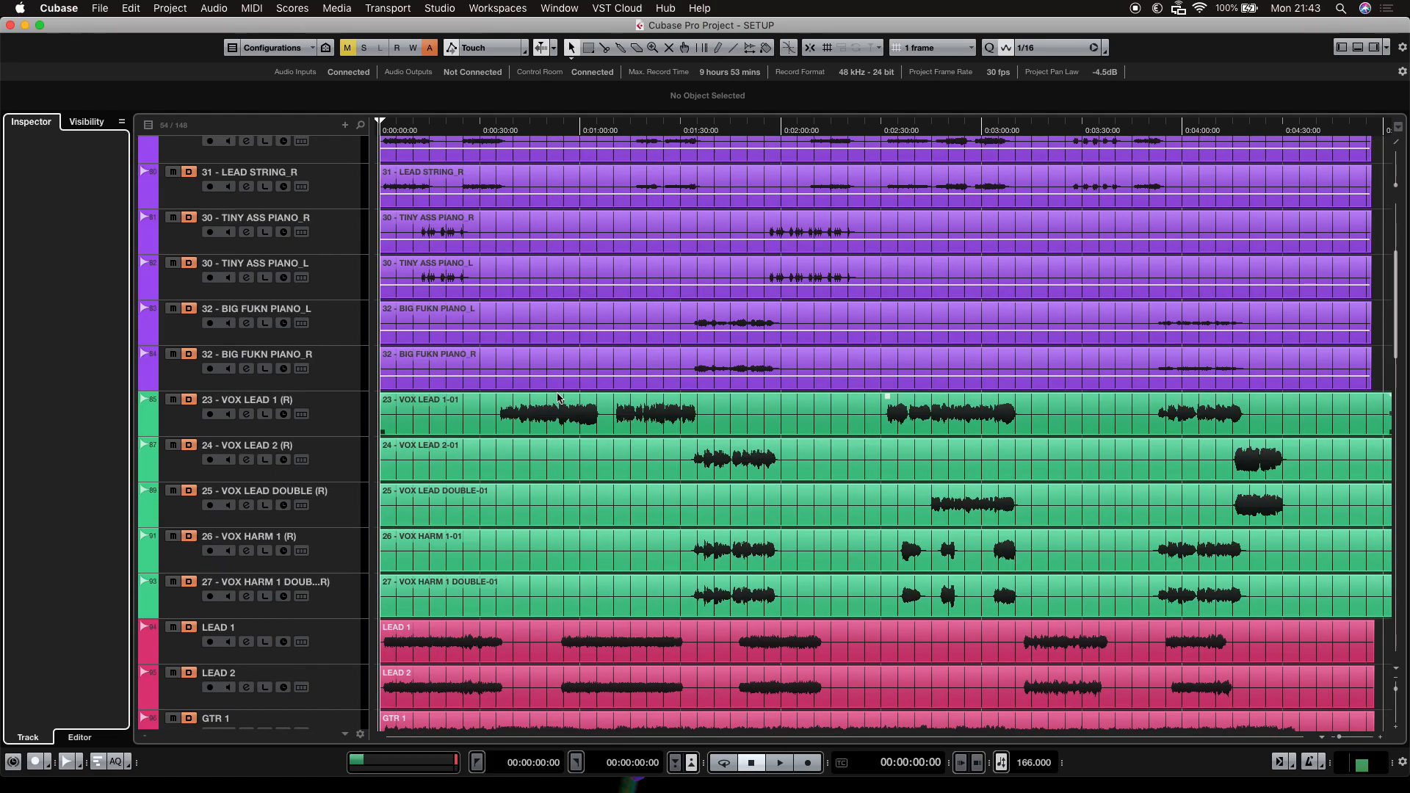
pyautogui.scroll(6, 645, 464)
pyautogui.scroll(-3, 645, 464)
pyautogui.scroll(3, 642, 464)
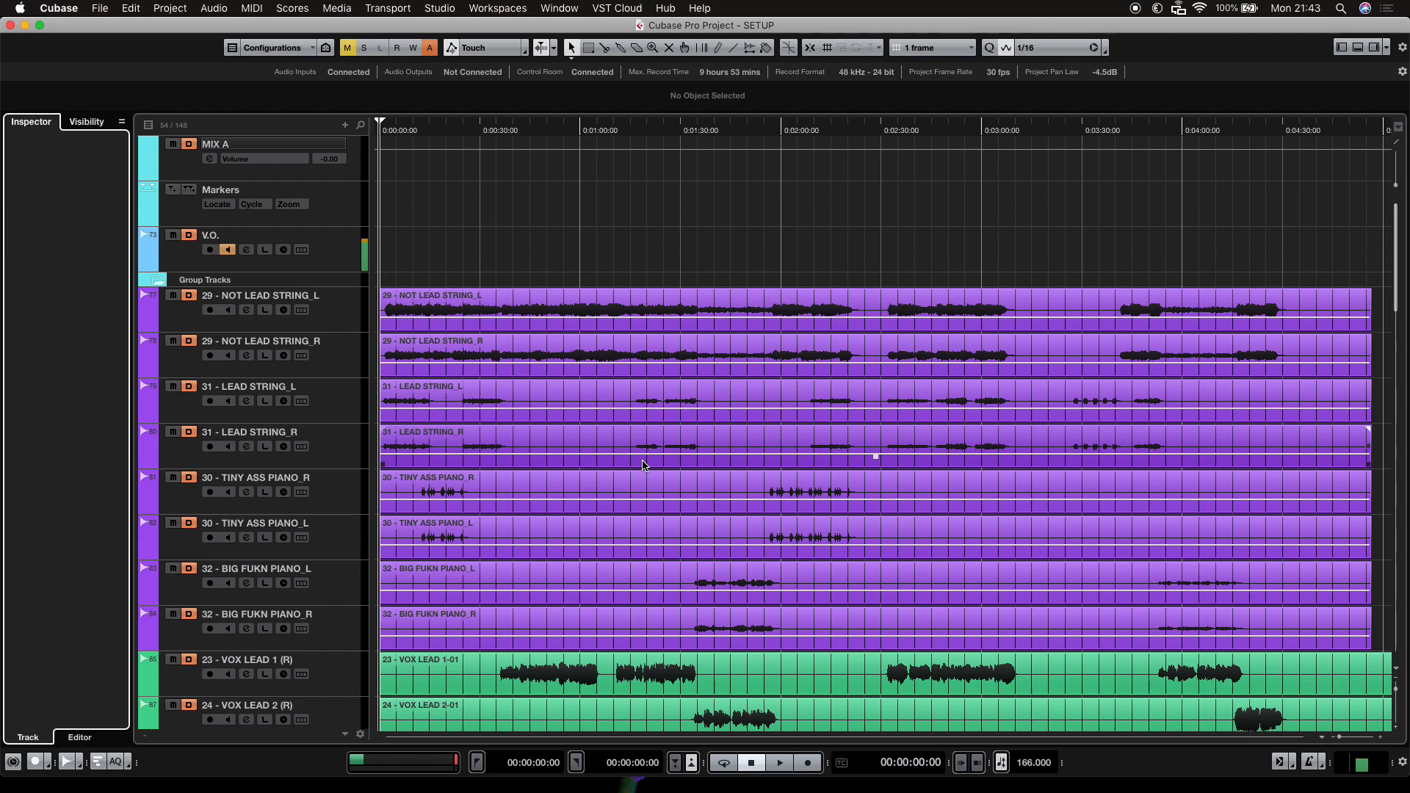